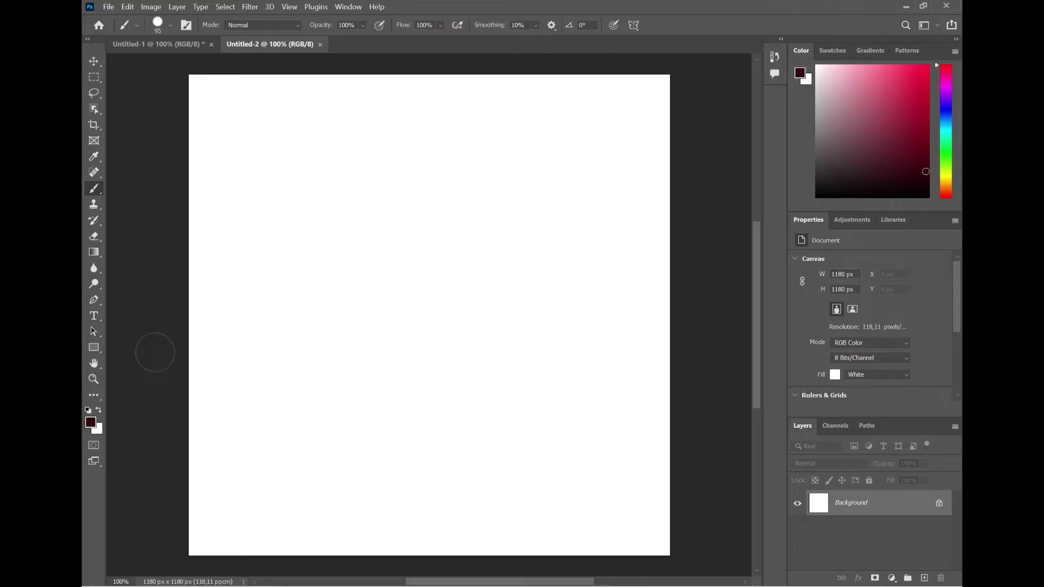
- Paint a thick red curved stripe near the top, replacing an undone maroon stroke
mouse_move(183, 262)
left_mouse_down()
mouse_move(373, 132)
mouse_move(516, 87)
left_mouse_up()
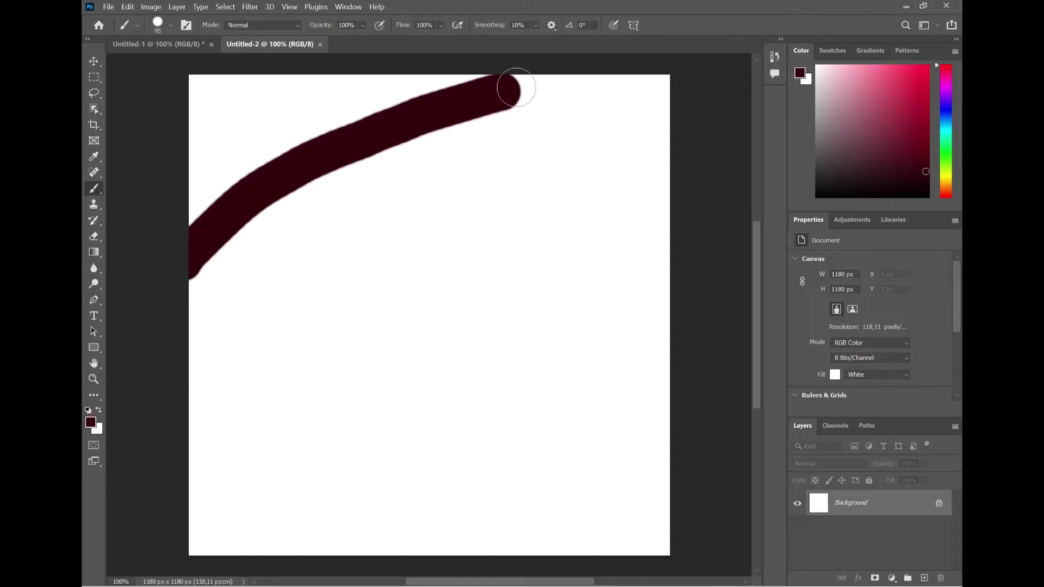
key("ctrl+z")
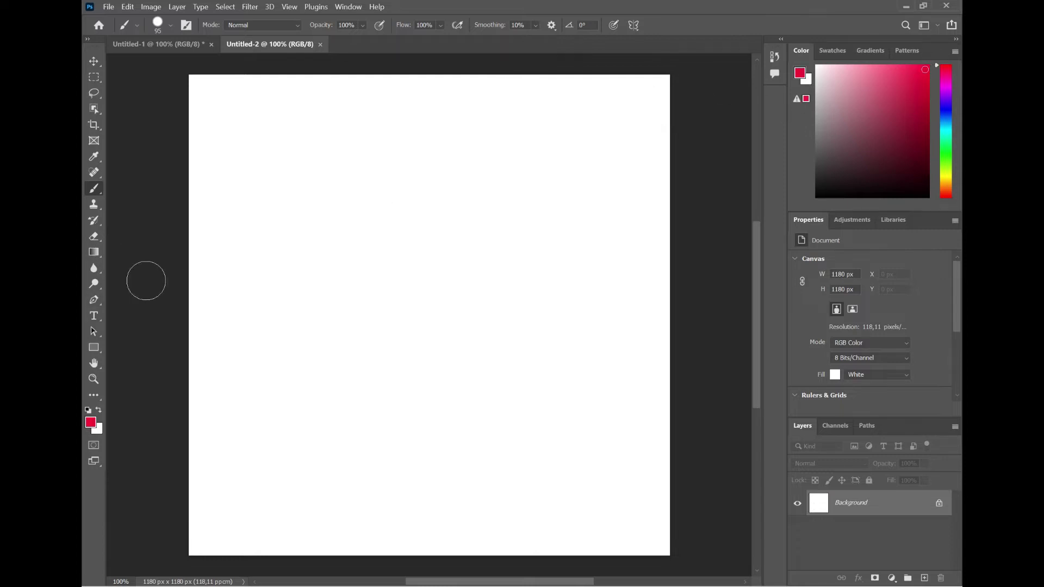
mouse_move(207, 292)
left_mouse_down()
mouse_move(210, 263)
mouse_move(560, 88)
mouse_move(592, 87)
left_mouse_up()
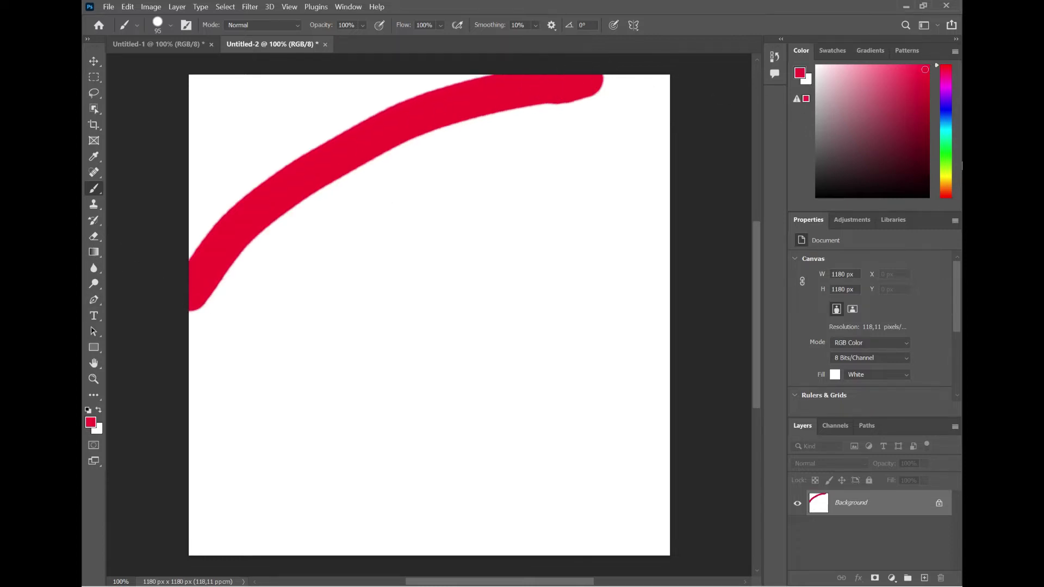
- Paint yellow, green and blue curved stripes stacked below the red one
left_click(946, 173)
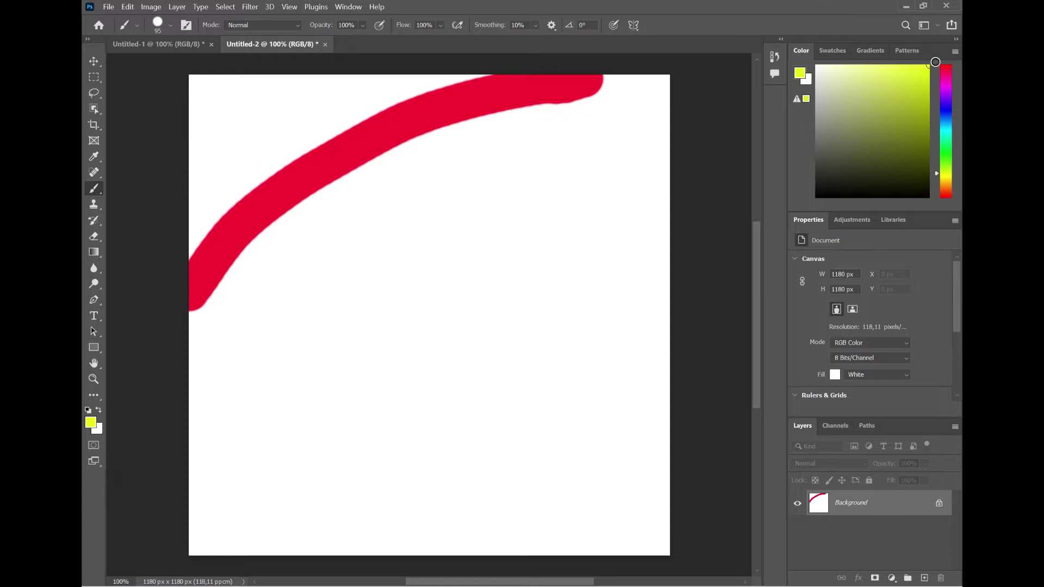
mouse_move(203, 348)
left_mouse_down()
mouse_move(245, 296)
mouse_move(517, 198)
mouse_move(708, 161)
left_mouse_up()
left_click(949, 157)
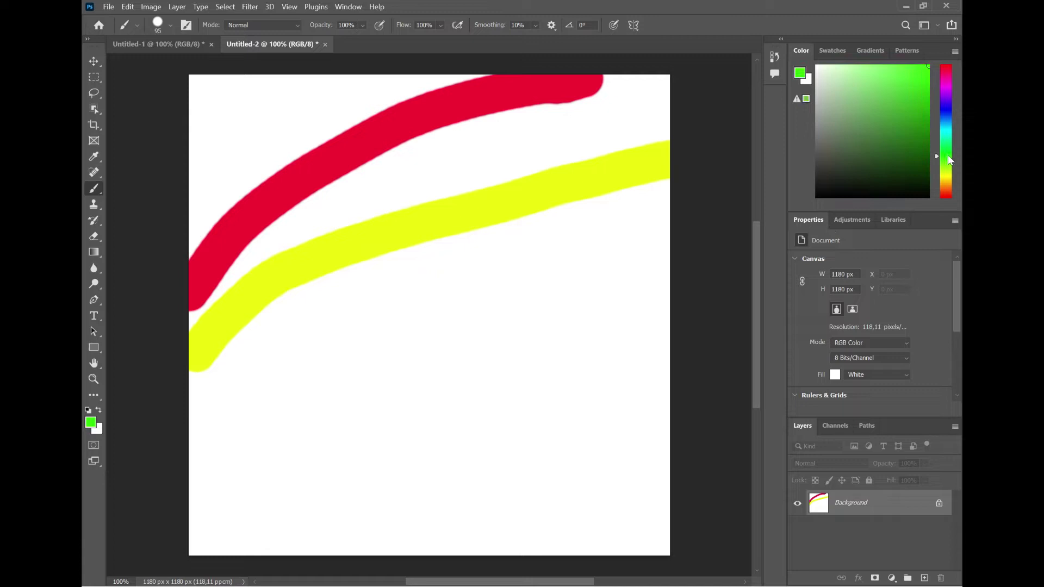
mouse_move(221, 444)
left_mouse_down()
mouse_move(261, 373)
mouse_move(571, 286)
mouse_move(707, 282)
left_mouse_up()
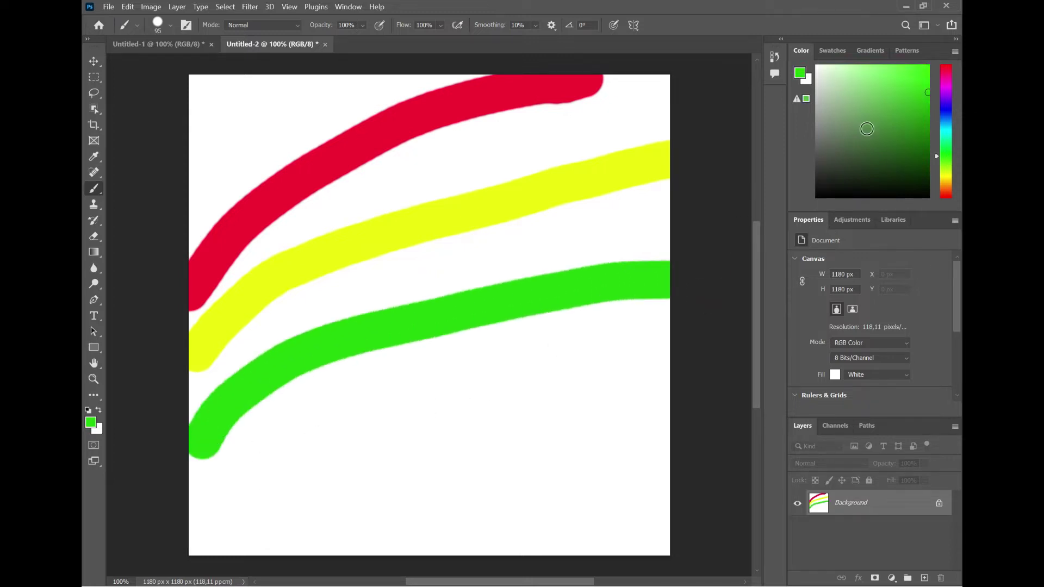
left_click(948, 106)
mouse_move(201, 540)
left_mouse_down()
mouse_move(317, 473)
mouse_move(620, 410)
mouse_move(711, 410)
left_mouse_up()
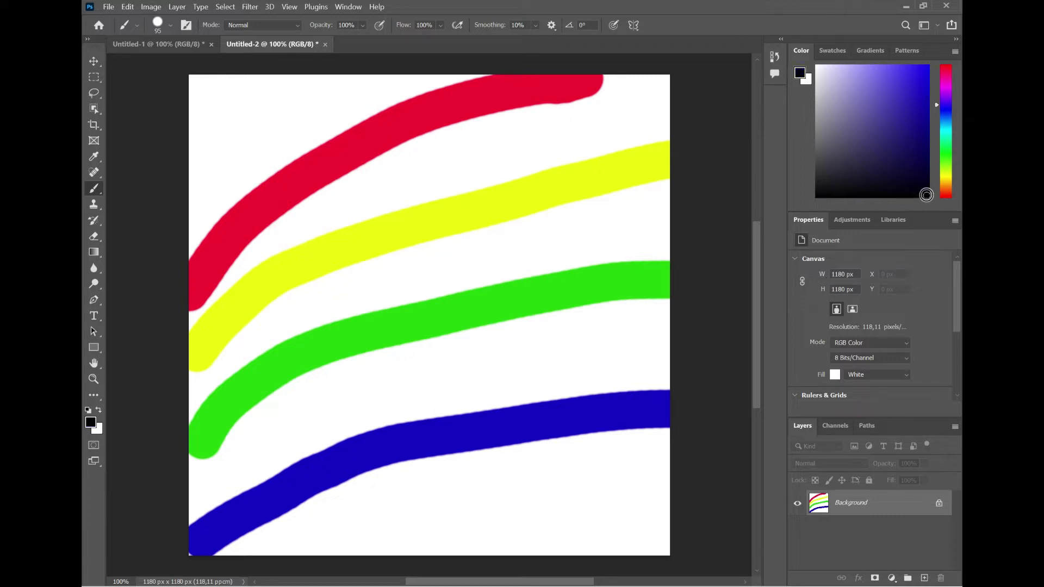
- Paint a black diagonal stroke across all stripes and dab black dots on their left ends
mouse_move(202, 83)
left_mouse_down()
mouse_move(308, 112)
mouse_move(443, 252)
mouse_move(667, 560)
left_mouse_up()
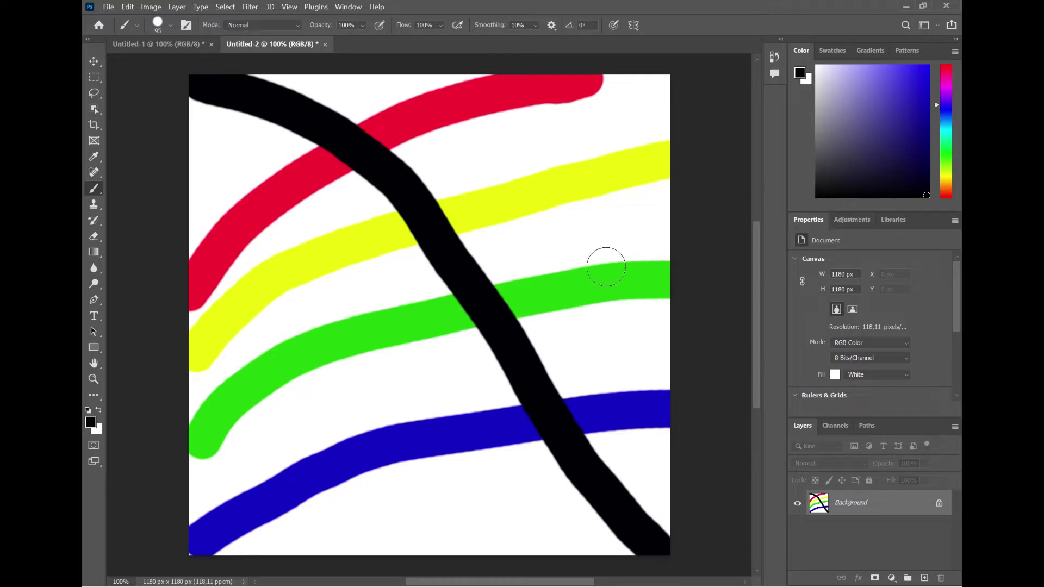
left_click(218, 457)
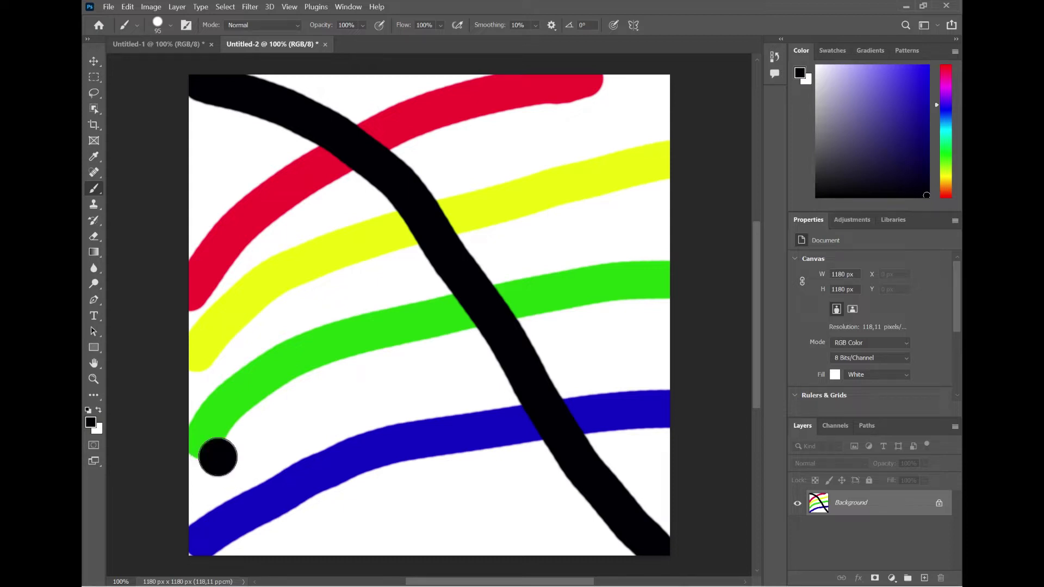
left_click(207, 368)
left_click(202, 314)
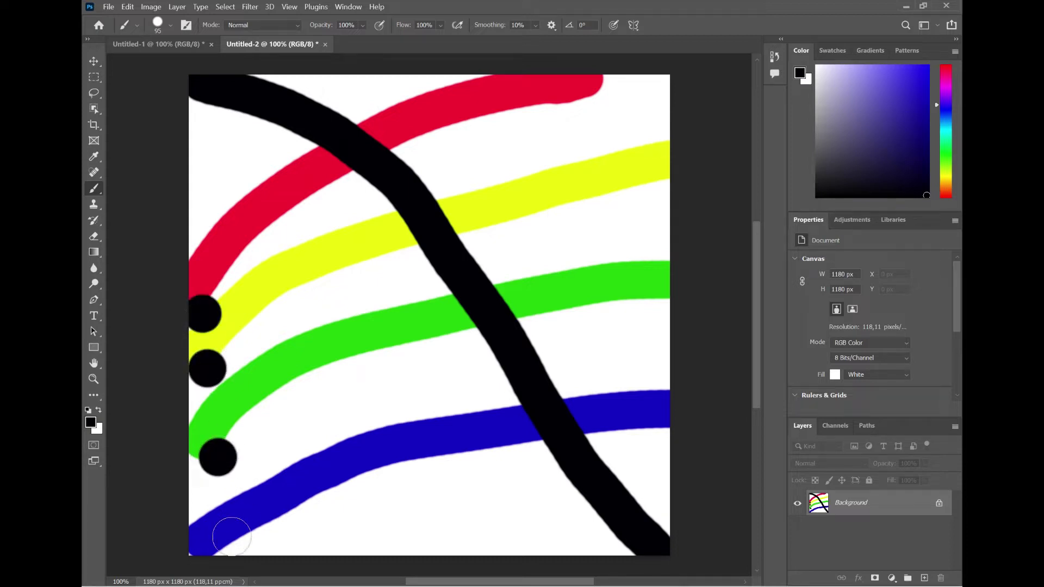
left_click(232, 537)
- Dab black dots on the right ends of the red, yellow, green and blue stripes
left_click(590, 96)
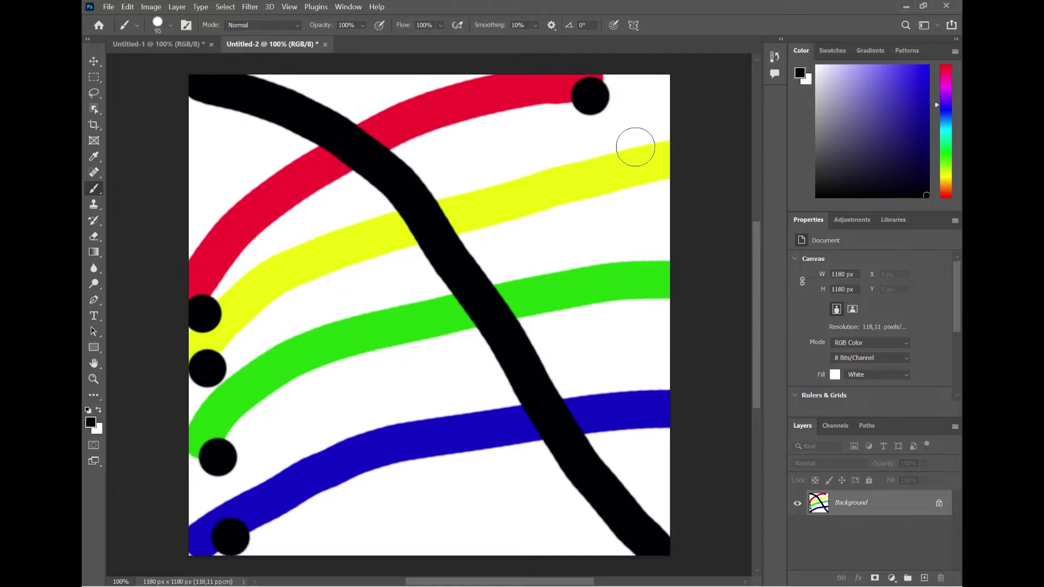
left_click(651, 177)
left_click(649, 297)
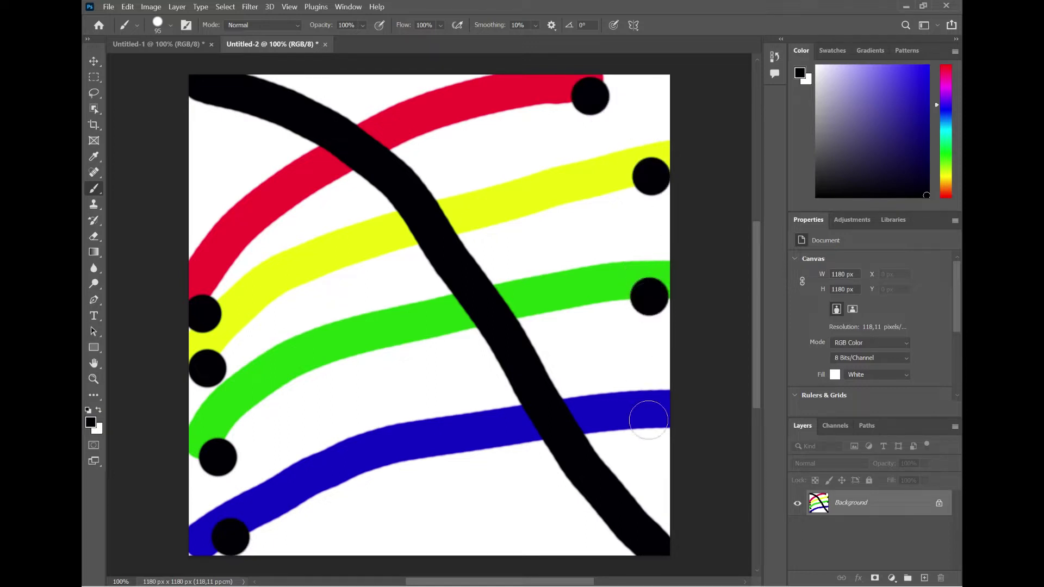
left_click(654, 429)
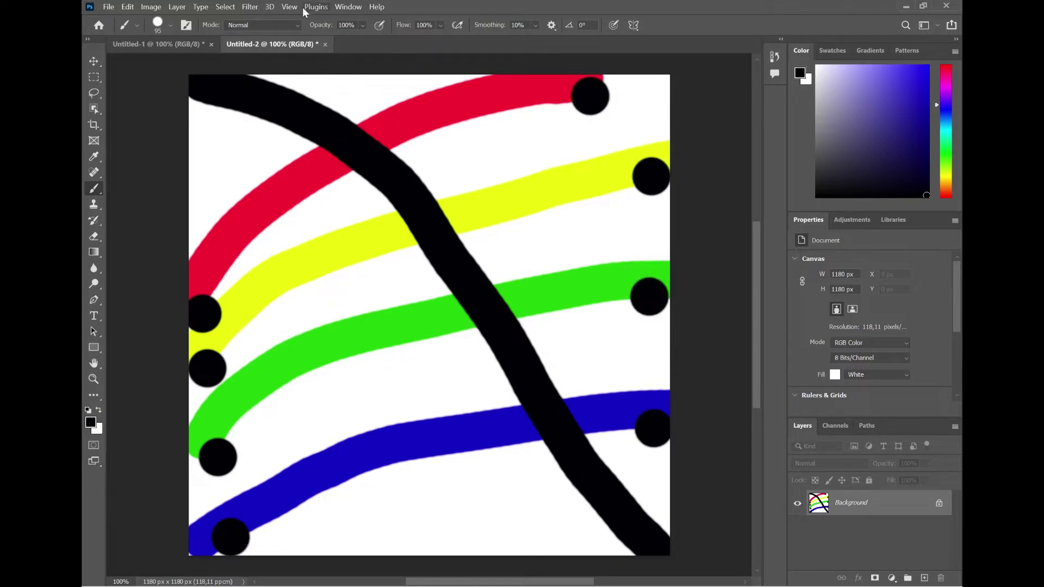
- In Filter > Liquify, push the black stroke down over red and curl the green stripe's left end
left_click(249, 7)
left_click(307, 110)
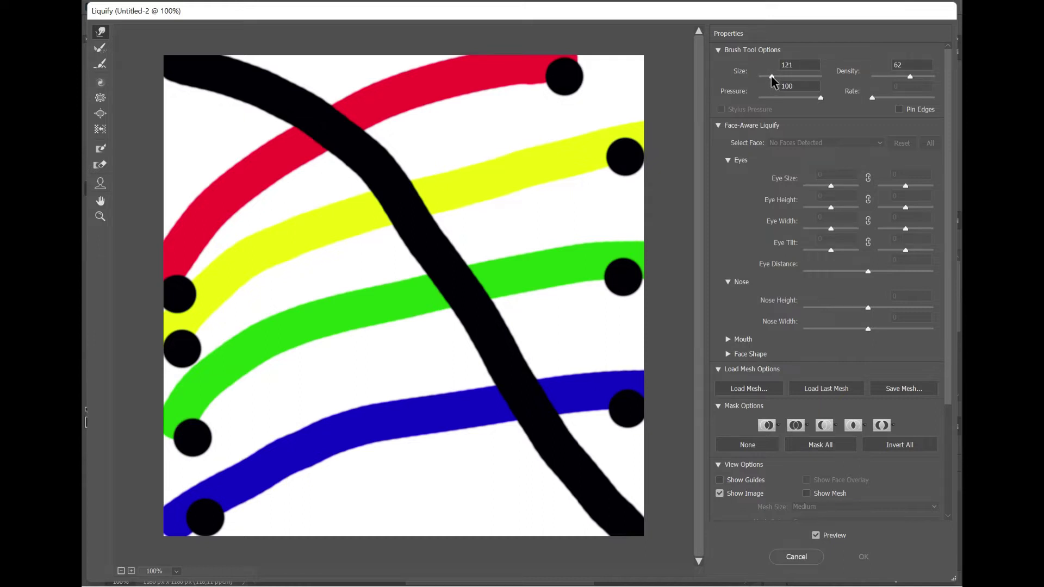
mouse_move(331, 110)
left_mouse_down()
mouse_move(328, 134)
mouse_move(238, 230)
mouse_move(283, 161)
mouse_move(223, 338)
mouse_move(172, 393)
mouse_move(176, 458)
left_mouse_up()
mouse_move(236, 333)
left_mouse_down()
mouse_move(198, 356)
mouse_move(230, 521)
mouse_move(220, 537)
mouse_move(146, 550)
mouse_move(150, 389)
mouse_move(151, 403)
mouse_move(163, 356)
mouse_move(147, 337)
mouse_move(154, 390)
left_mouse_up()
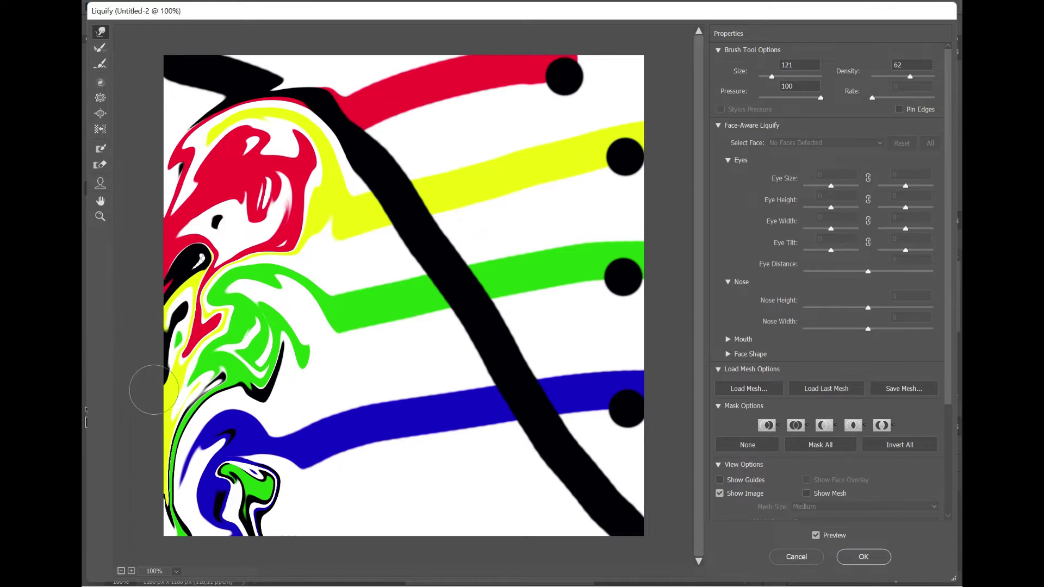
- Swirl yellow and green into a spiral, loop the blue end, and curl red and yellow up top
mouse_move(193, 284)
left_mouse_down()
mouse_move(215, 269)
mouse_move(239, 288)
mouse_move(228, 305)
mouse_move(250, 312)
left_mouse_up()
mouse_move(310, 442)
left_mouse_down()
mouse_move(285, 397)
mouse_move(337, 446)
mouse_move(255, 456)
mouse_move(349, 418)
mouse_move(348, 490)
mouse_move(326, 451)
mouse_move(277, 479)
mouse_move(351, 457)
left_mouse_up()
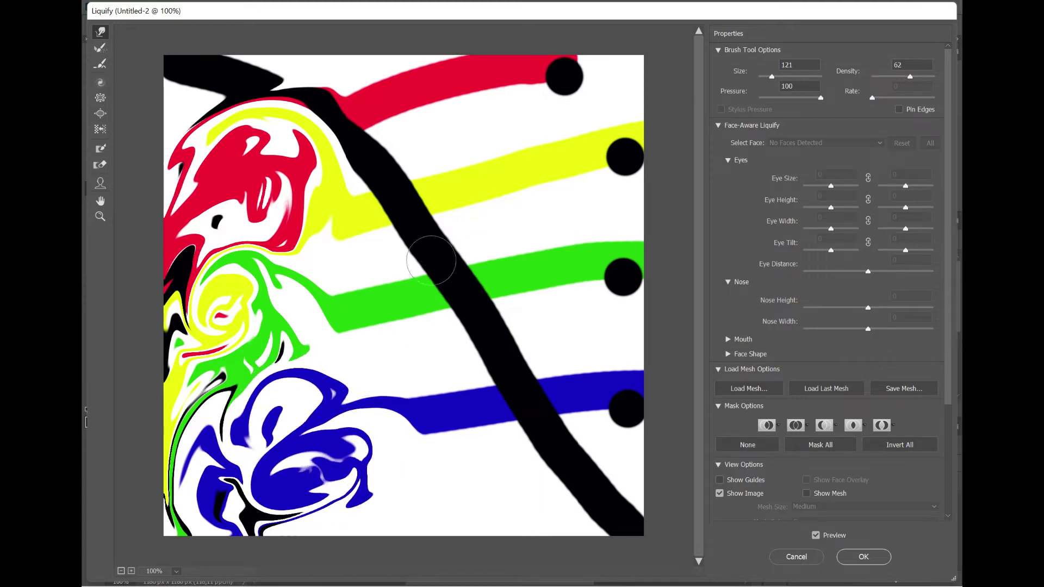
mouse_move(506, 158)
left_mouse_down()
mouse_move(526, 93)
mouse_move(538, 92)
mouse_move(508, 163)
mouse_move(427, 118)
mouse_move(466, 93)
mouse_move(497, 168)
mouse_move(403, 71)
mouse_move(343, 62)
left_mouse_up()
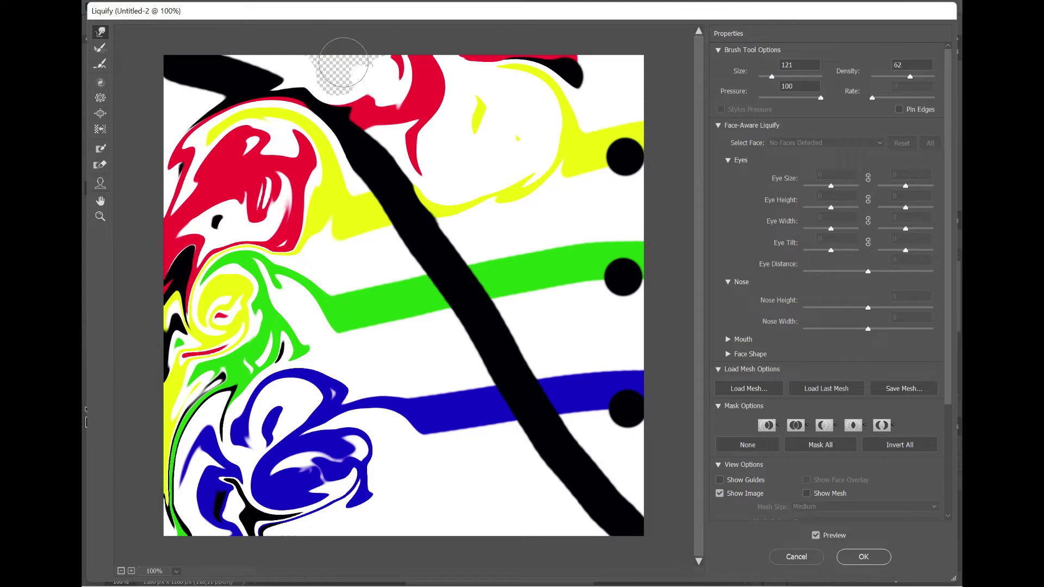
mouse_move(340, 107)
left_mouse_down()
mouse_move(304, 70)
mouse_move(288, 77)
mouse_move(337, 64)
mouse_move(326, 92)
mouse_move(304, 60)
mouse_move(245, 71)
mouse_move(231, 121)
mouse_move(266, 70)
mouse_move(326, 59)
mouse_move(348, 76)
mouse_move(398, 83)
mouse_move(456, 38)
left_mouse_up()
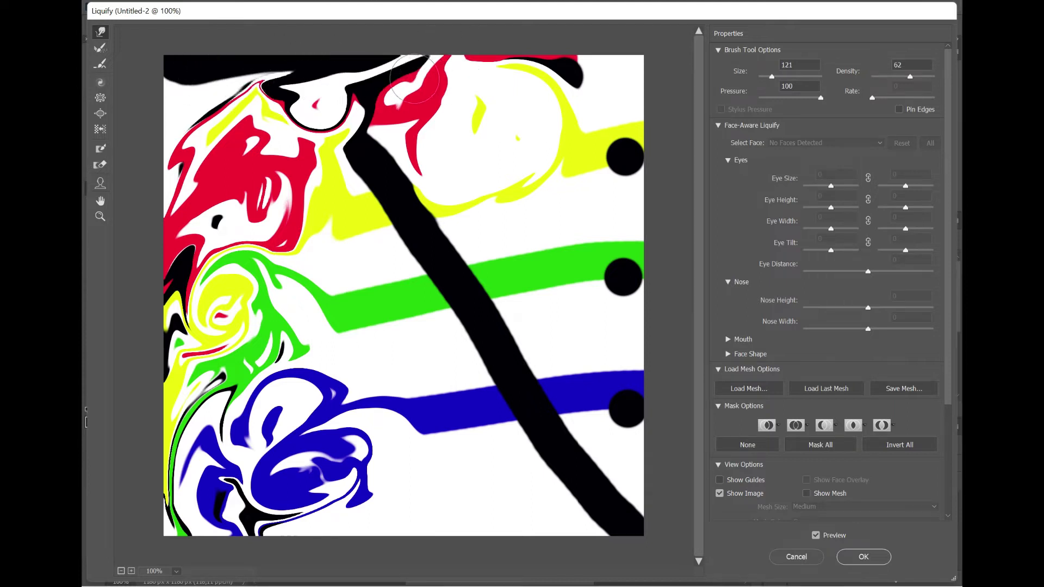
- Smear the red and black along the top-right edge and streak the right-side black areas
left_click_drag(414, 78, 628, 76)
left_click_drag(618, 135, 669, 31)
mouse_move(590, 78)
left_mouse_down()
mouse_move(582, 46)
mouse_move(620, 46)
left_mouse_up()
mouse_move(614, 177)
left_mouse_down()
mouse_move(582, 186)
mouse_move(560, 228)
mouse_move(583, 175)
mouse_move(521, 236)
mouse_move(576, 244)
mouse_move(560, 180)
mouse_move(489, 228)
mouse_move(545, 282)
mouse_move(571, 327)
mouse_move(620, 288)
mouse_move(577, 261)
mouse_move(555, 338)
mouse_move(566, 244)
mouse_move(549, 327)
mouse_move(576, 413)
mouse_move(563, 444)
mouse_move(544, 413)
mouse_move(478, 462)
mouse_move(549, 468)
mouse_move(592, 400)
mouse_move(598, 479)
mouse_move(537, 501)
mouse_move(587, 478)
mouse_move(561, 518)
mouse_move(576, 489)
mouse_move(609, 531)
mouse_move(631, 500)
left_mouse_up()
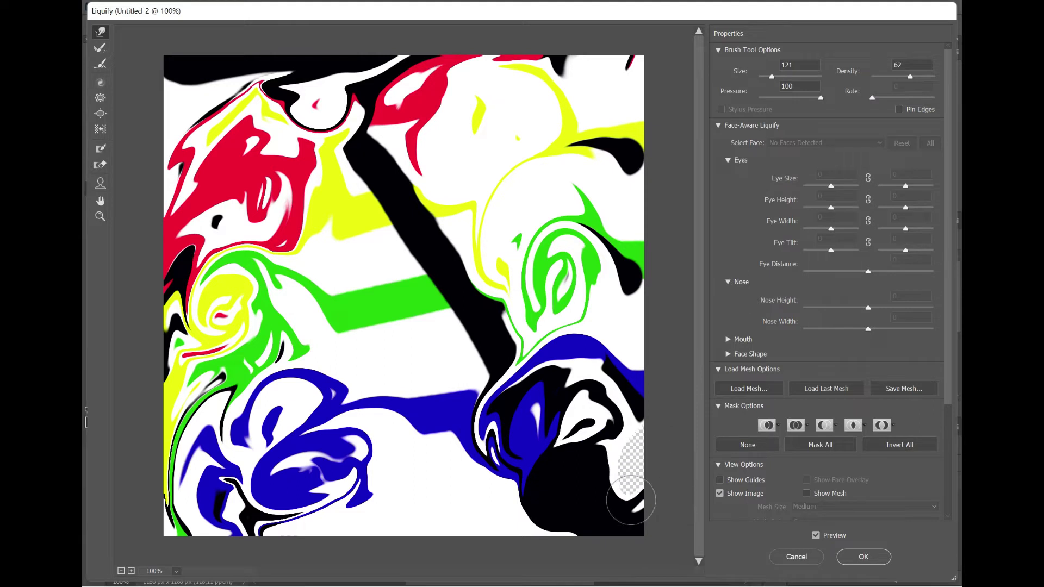
mouse_move(574, 447)
left_mouse_down()
mouse_move(662, 438)
mouse_move(660, 478)
mouse_move(668, 457)
mouse_move(643, 466)
mouse_move(681, 458)
left_mouse_up()
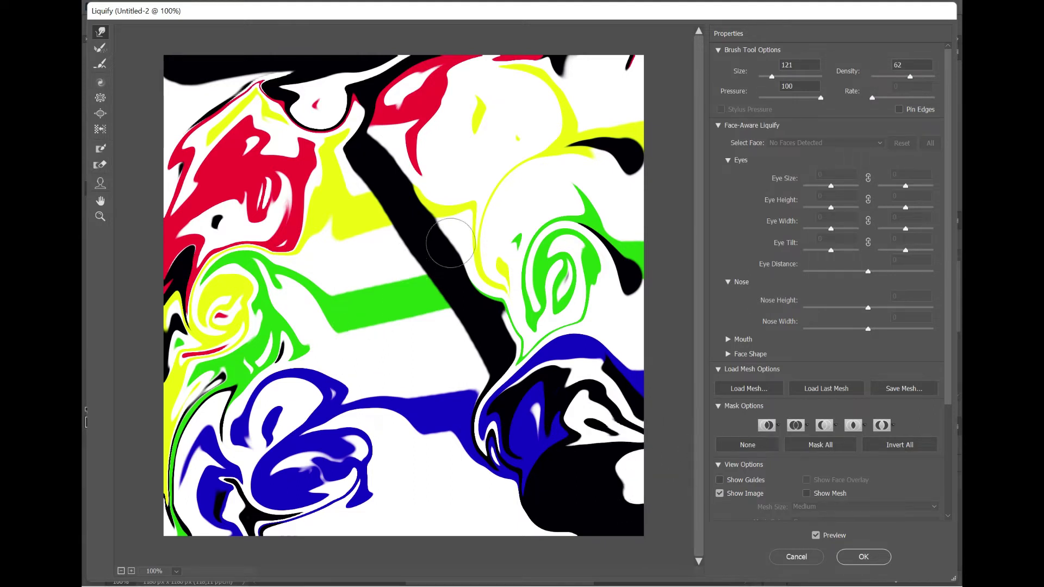
- Pull the black band down-left across the green, forming a wedge toward the bottom
mouse_move(466, 333)
left_mouse_down()
mouse_move(454, 384)
mouse_move(396, 479)
mouse_move(379, 584)
left_mouse_up()
mouse_move(440, 289)
left_mouse_down()
mouse_move(365, 338)
mouse_move(359, 397)
left_mouse_up()
left_click_drag(416, 307, 353, 446)
left_click_drag(394, 361, 356, 544)
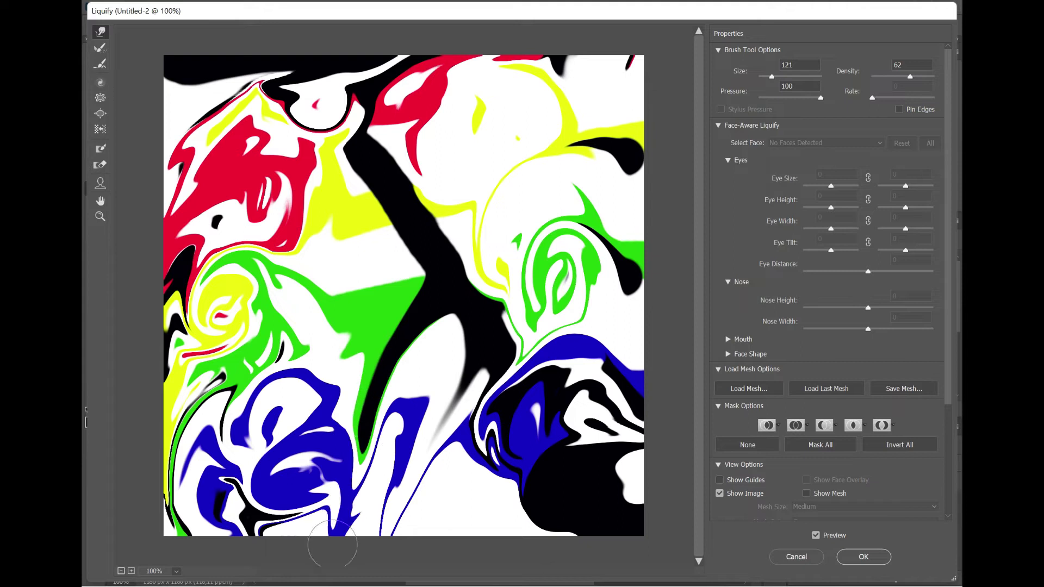
- Pull the black band and yellow up-right to the top edge
left_click_drag(435, 233, 533, 158)
left_click_drag(462, 217, 556, 115)
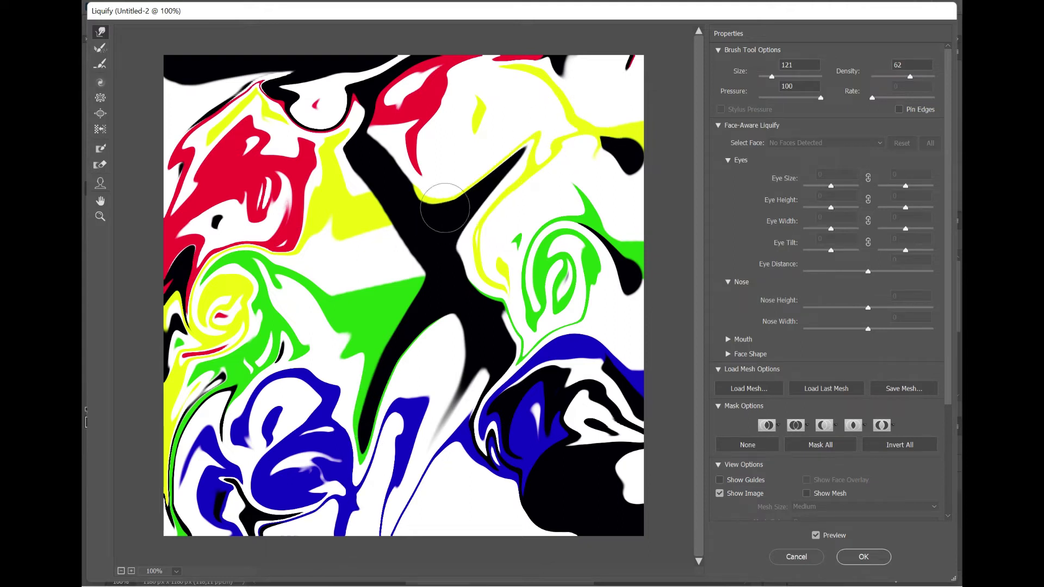
left_click_drag(460, 204, 543, 92)
mouse_move(457, 179)
left_mouse_down()
mouse_move(522, 108)
mouse_move(527, 70)
left_mouse_up()
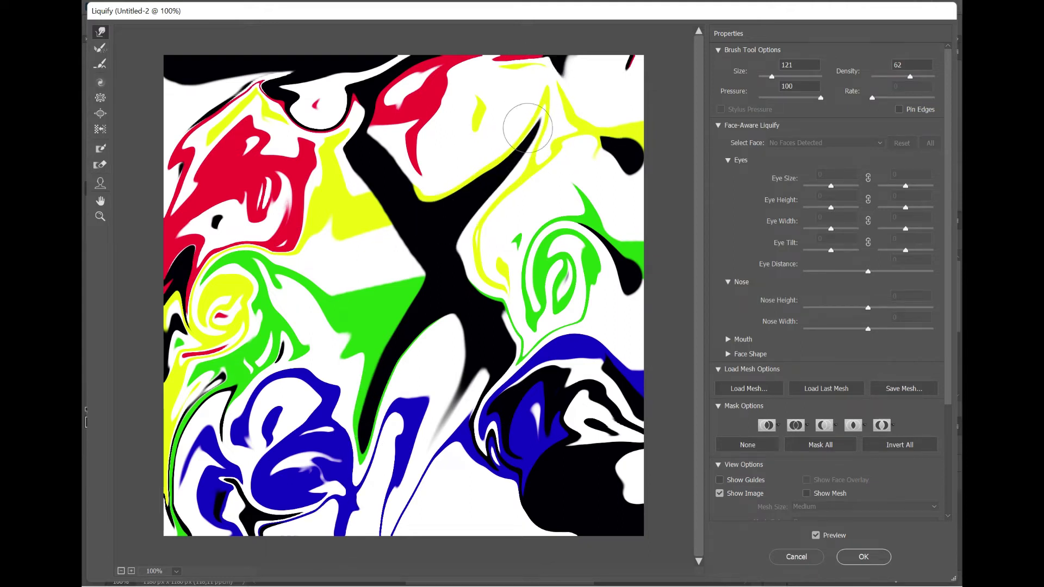
left_click_drag(523, 132, 584, 45)
left_click_drag(516, 173, 579, 74)
- Push black and yellow left across the red area and swirl black into the top red
left_click_drag(384, 199, 240, 144)
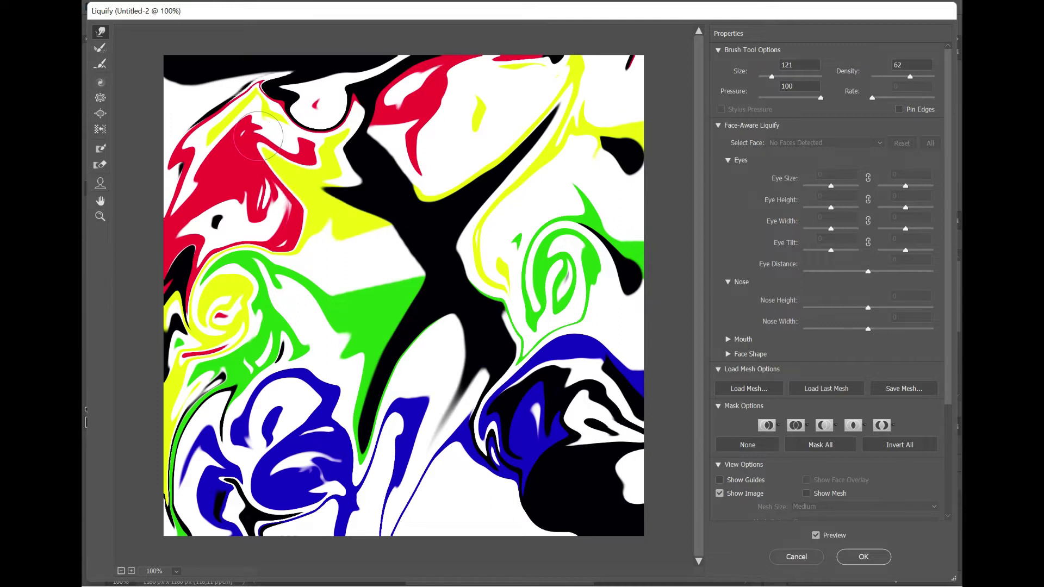
left_click_drag(375, 207, 180, 152)
left_click_drag(321, 207, 124, 135)
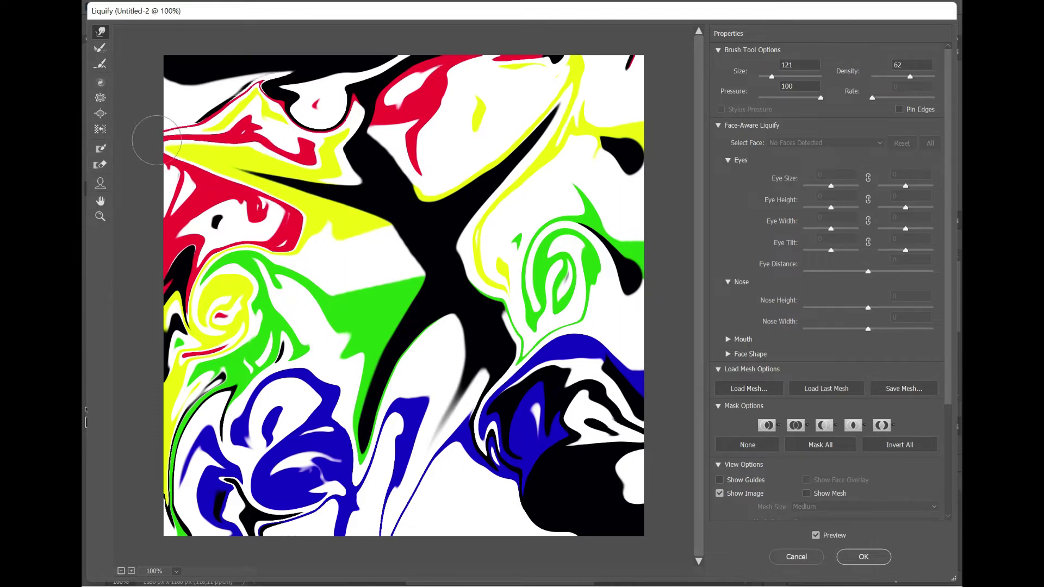
mouse_move(337, 152)
left_mouse_down()
mouse_move(413, 125)
mouse_move(380, 103)
mouse_move(413, 125)
mouse_move(393, 120)
mouse_move(381, 152)
mouse_move(413, 109)
mouse_move(496, 45)
left_mouse_up()
- Push the green swirl and black band right, then drive black into the blue shape
mouse_move(518, 288)
left_mouse_down()
mouse_move(598, 282)
mouse_move(684, 255)
left_mouse_up()
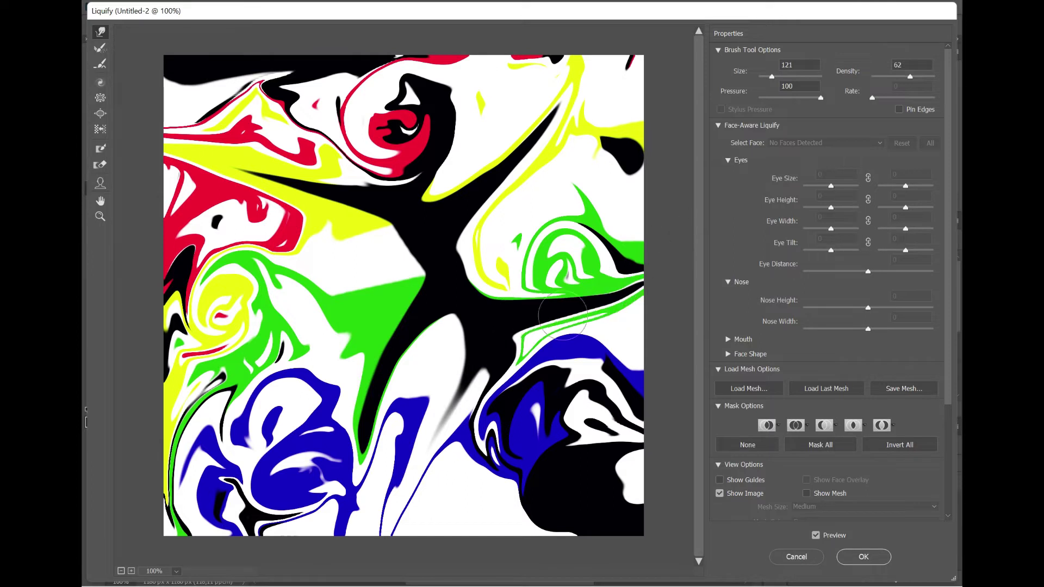
left_click_drag(562, 316, 676, 284)
mouse_move(443, 361)
left_mouse_down()
mouse_move(490, 424)
mouse_move(484, 364)
mouse_move(446, 500)
mouse_move(468, 543)
mouse_move(567, 390)
mouse_move(420, 311)
left_mouse_up()
mouse_move(508, 342)
left_mouse_down()
mouse_move(462, 344)
mouse_move(430, 300)
mouse_move(277, 324)
left_mouse_up()
- Stretch the blue and black streak to the lower-left edge and fill the bottom-edge gap
mouse_move(452, 321)
left_mouse_down()
mouse_move(265, 326)
mouse_move(268, 345)
mouse_move(117, 473)
left_mouse_up()
left_click_drag(295, 327, 178, 420)
left_click_drag(254, 338, 188, 420)
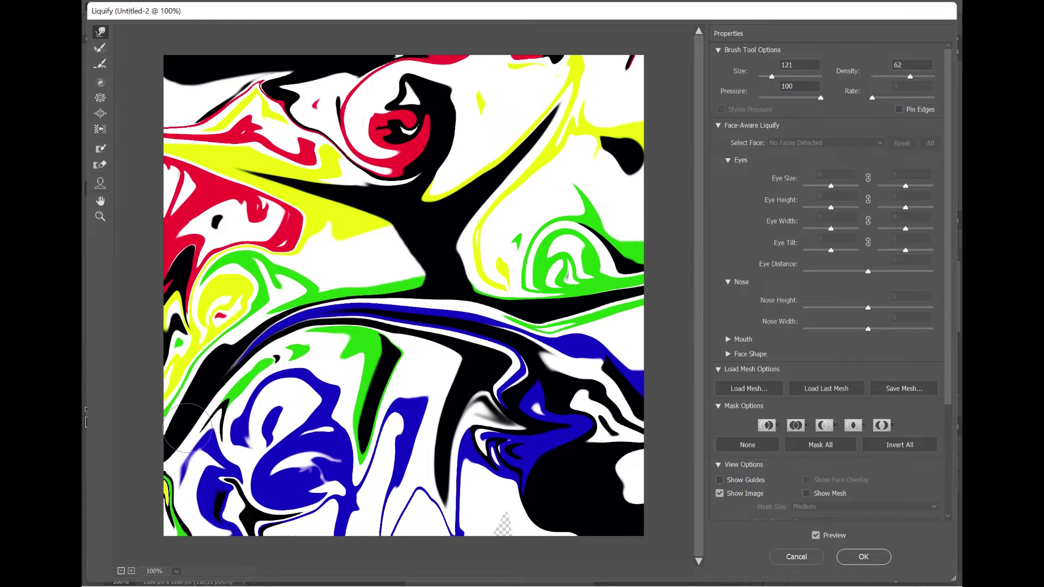
left_click_drag(254, 338, 163, 481)
mouse_move(212, 375)
left_mouse_down()
mouse_move(161, 495)
mouse_move(163, 538)
left_mouse_up()
left_click_drag(180, 451, 168, 538)
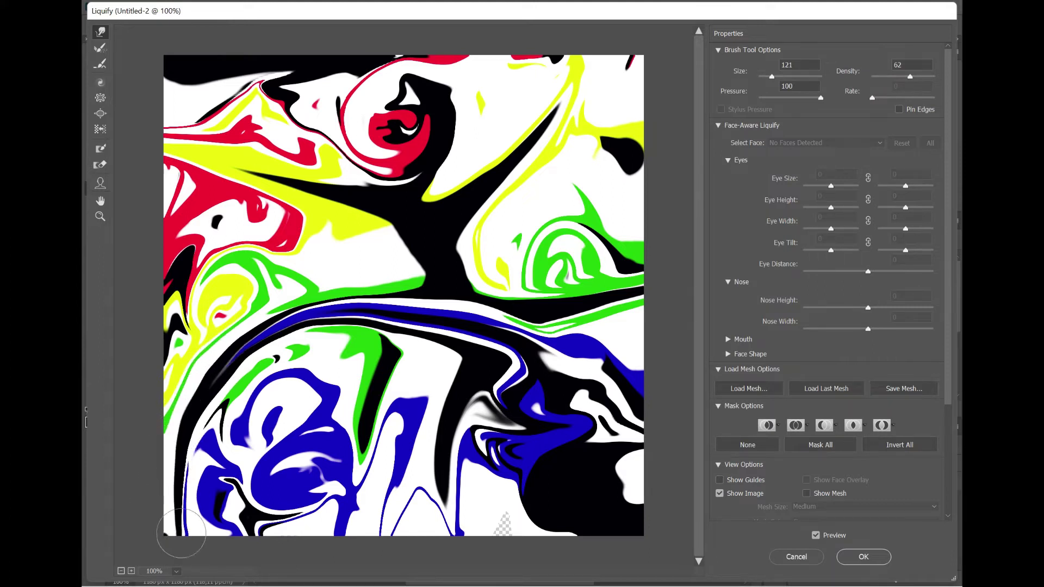
left_click_drag(489, 479, 505, 530)
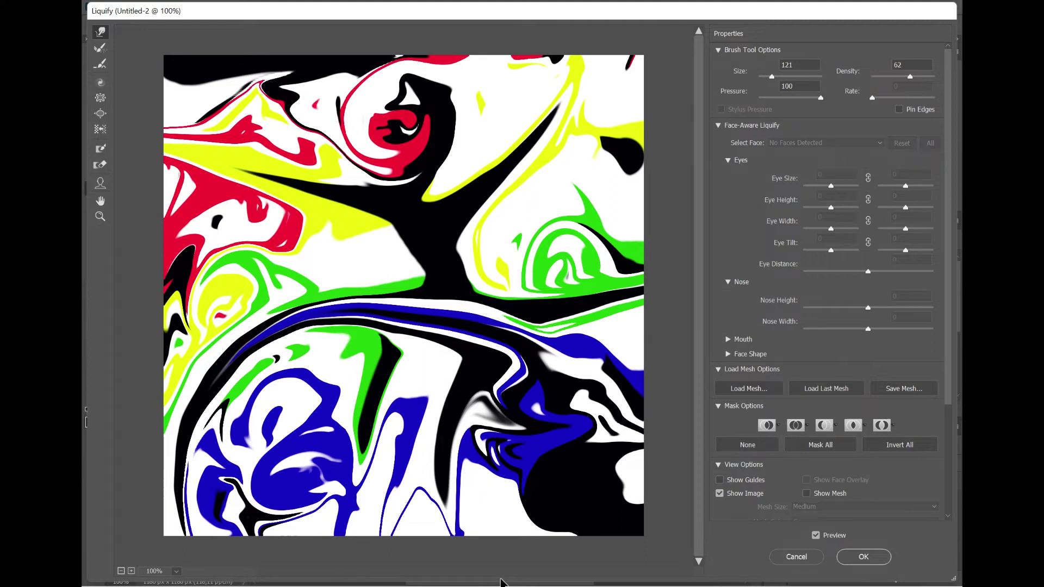
left_click_drag(514, 477, 445, 542)
left_click_drag(487, 504, 468, 500)
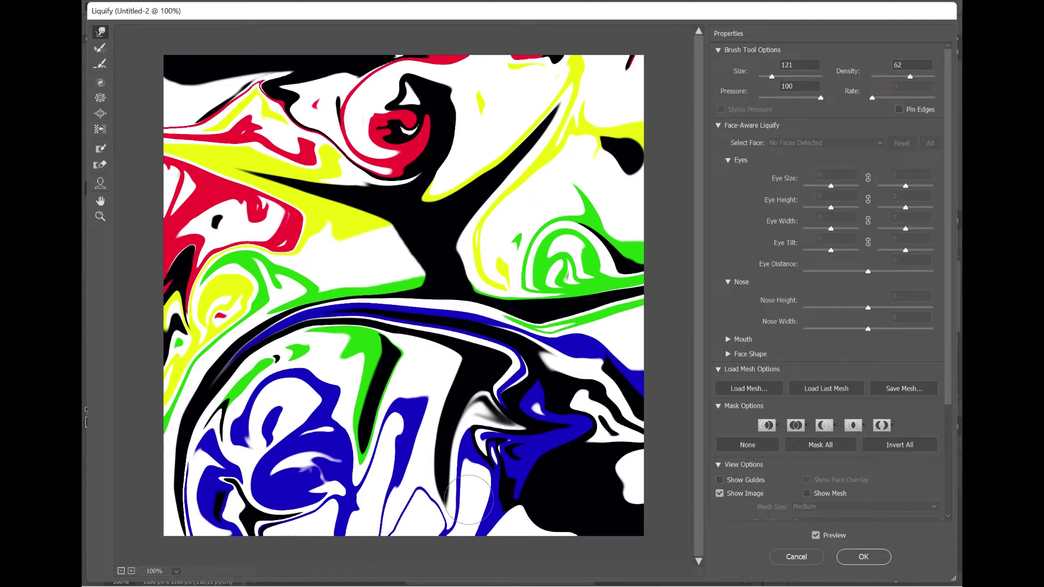
- Smear the black region into a spike reaching up to the top edge
mouse_move(430, 195)
left_mouse_down()
mouse_move(563, 173)
mouse_move(674, 174)
left_mouse_up()
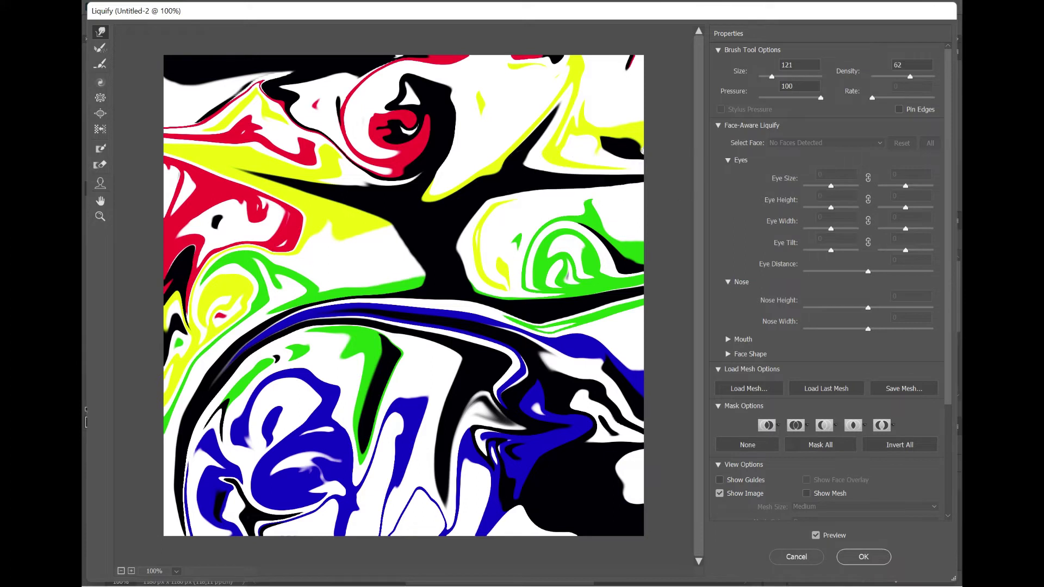
left_click_drag(550, 112, 549, 33)
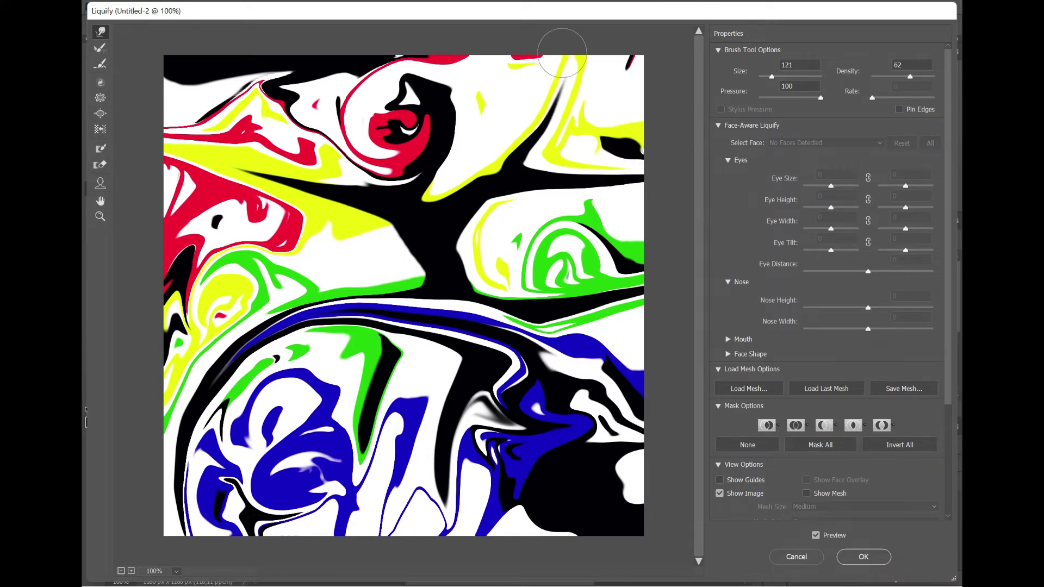
left_click_drag(566, 122, 568, 38)
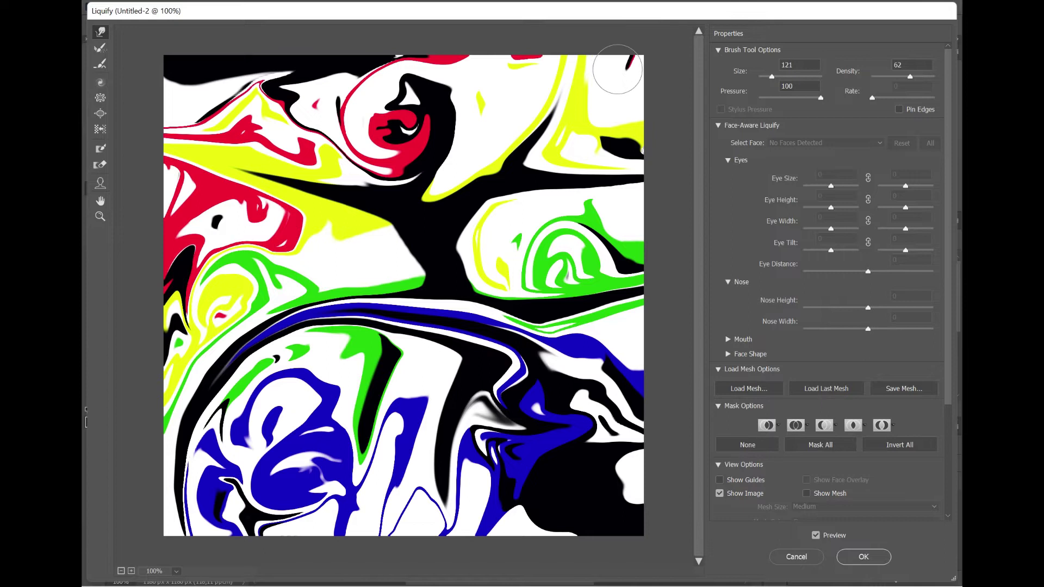
- Stretch the red shape into a streak toward the top-right edge and push the black wedge down-left
left_click_drag(416, 116, 486, 87)
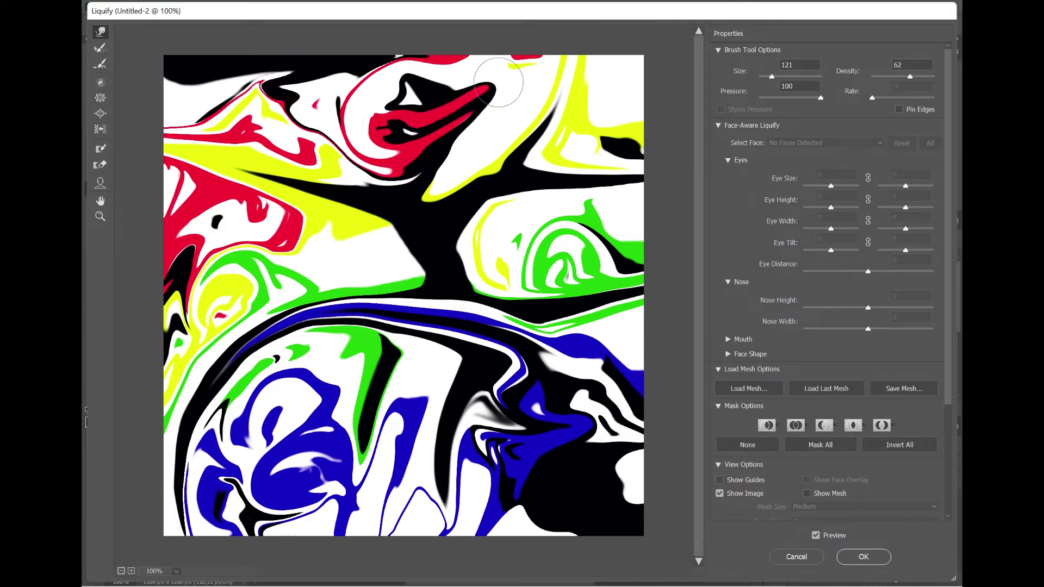
left_click_drag(425, 117, 575, 35)
left_click_drag(511, 82, 604, 43)
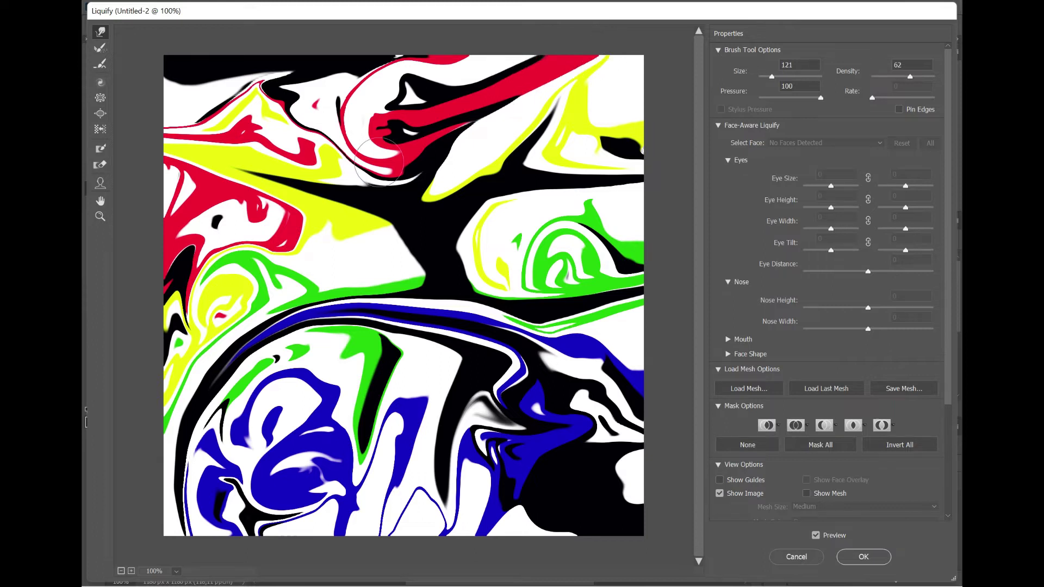
left_click_drag(349, 182, 245, 270)
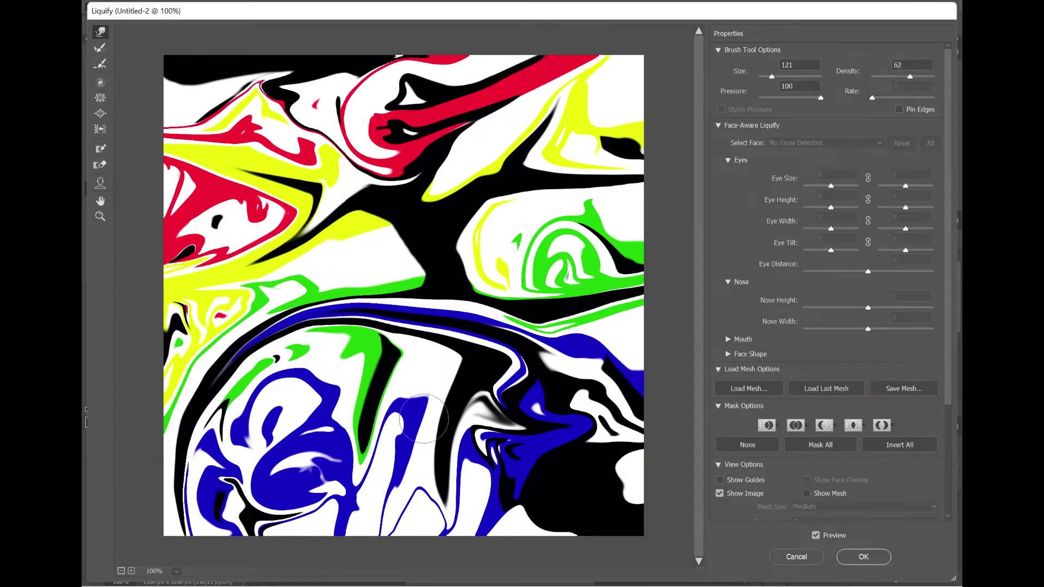
- Push the black band left and down, warping the blue bands into the lower-left corner
left_click_drag(472, 397, 357, 373)
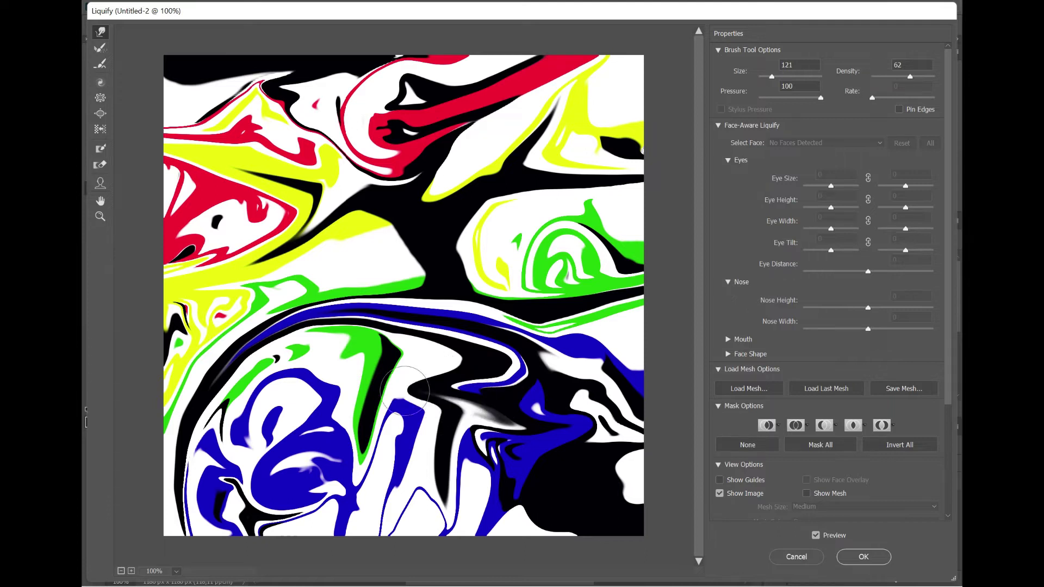
left_click_drag(462, 369, 288, 381)
left_click_drag(435, 389, 282, 394)
left_click_drag(347, 384, 240, 405)
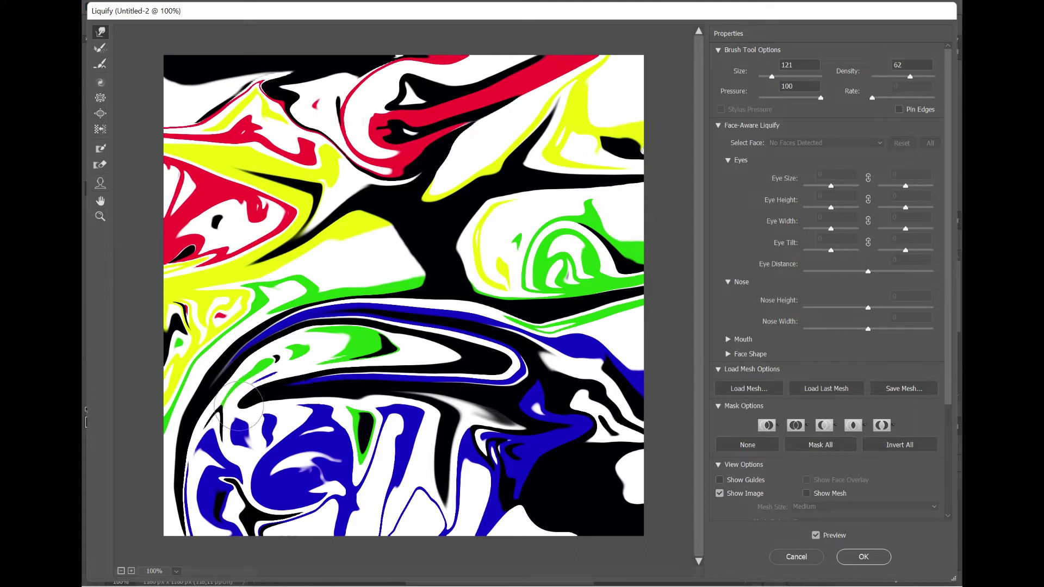
mouse_move(297, 390)
left_mouse_down()
mouse_move(266, 400)
mouse_move(153, 528)
left_mouse_up()
left_click_drag(195, 467, 149, 557)
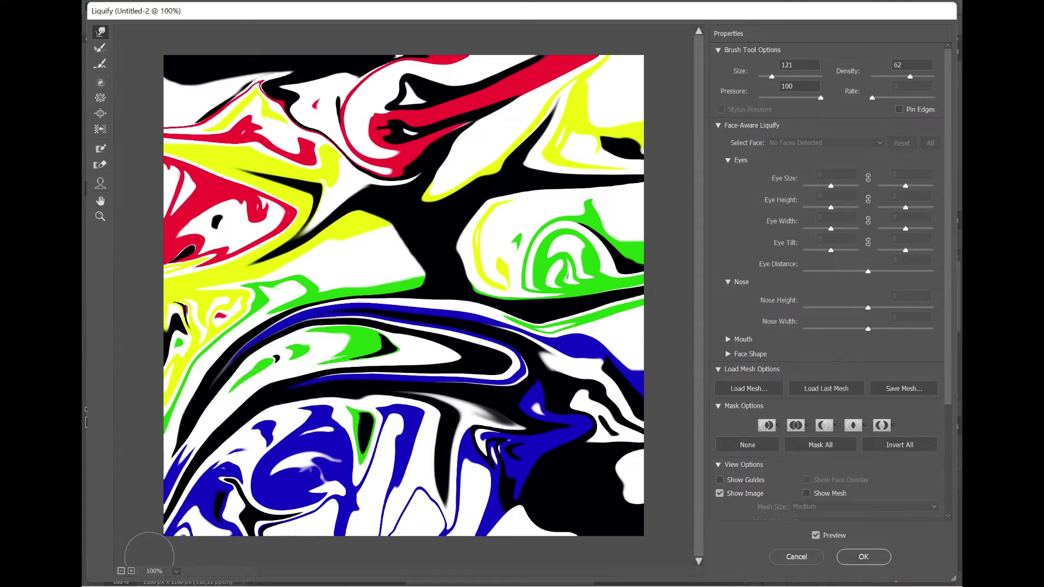
left_click_drag(188, 507, 155, 547)
left_click_drag(190, 487, 155, 544)
left_click_drag(180, 470, 213, 558)
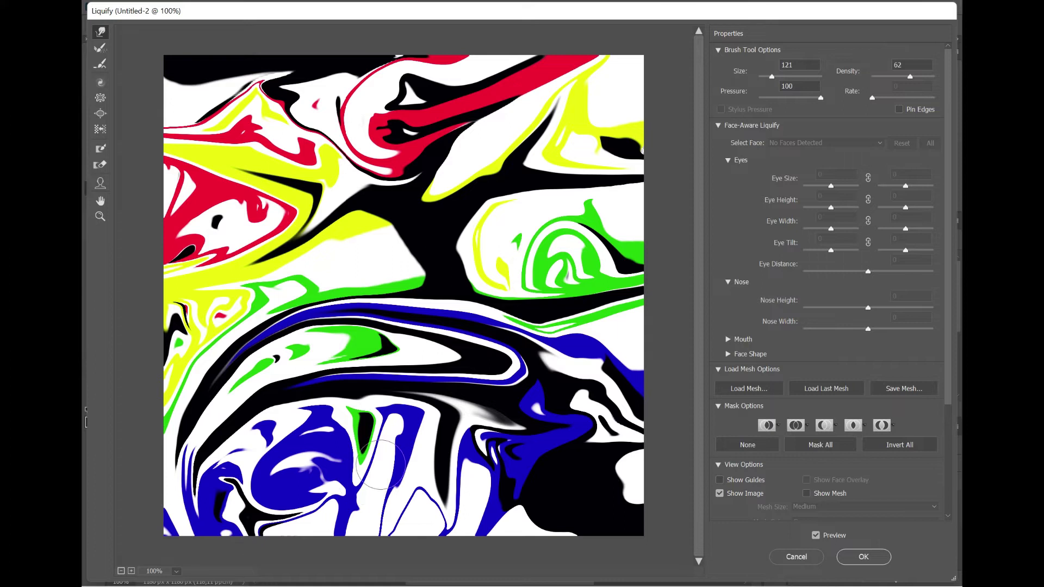
- Sweep the blue and green bands up the right edge to the top-right corner
left_click_drag(520, 327, 654, 263)
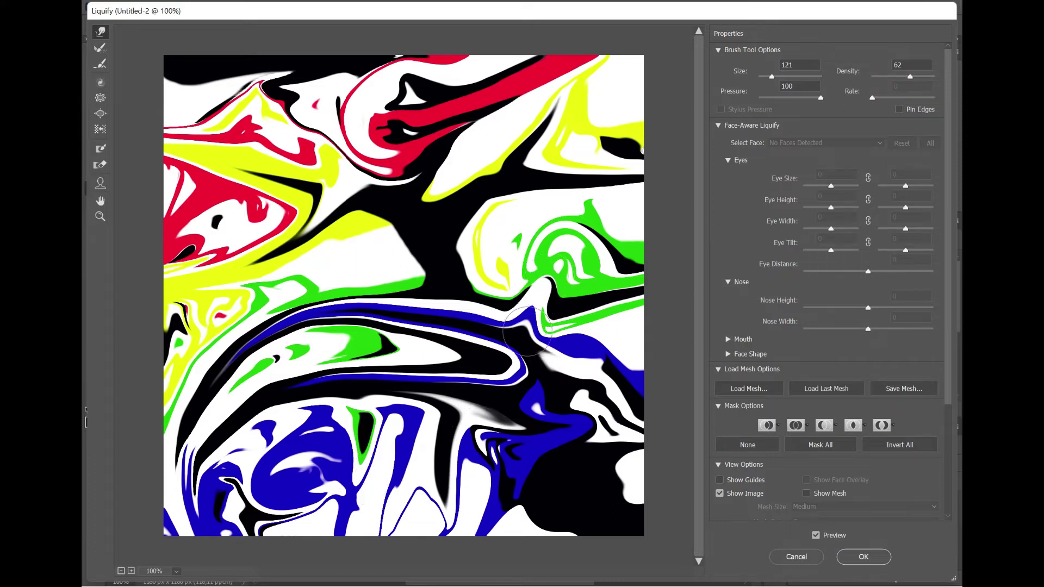
left_click_drag(551, 322, 709, 166)
left_click_drag(564, 283, 634, 219)
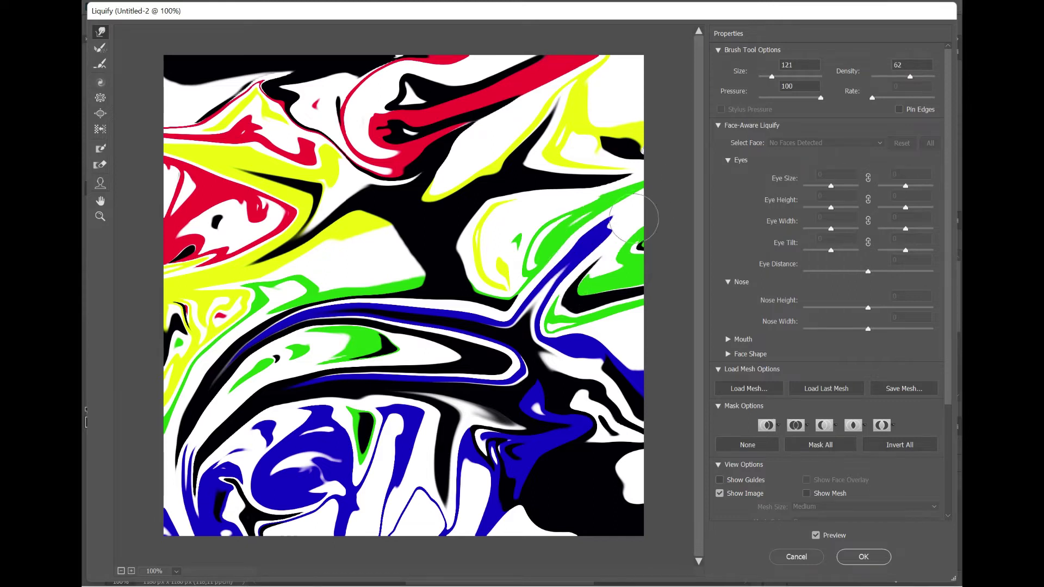
left_click_drag(560, 265, 652, 185)
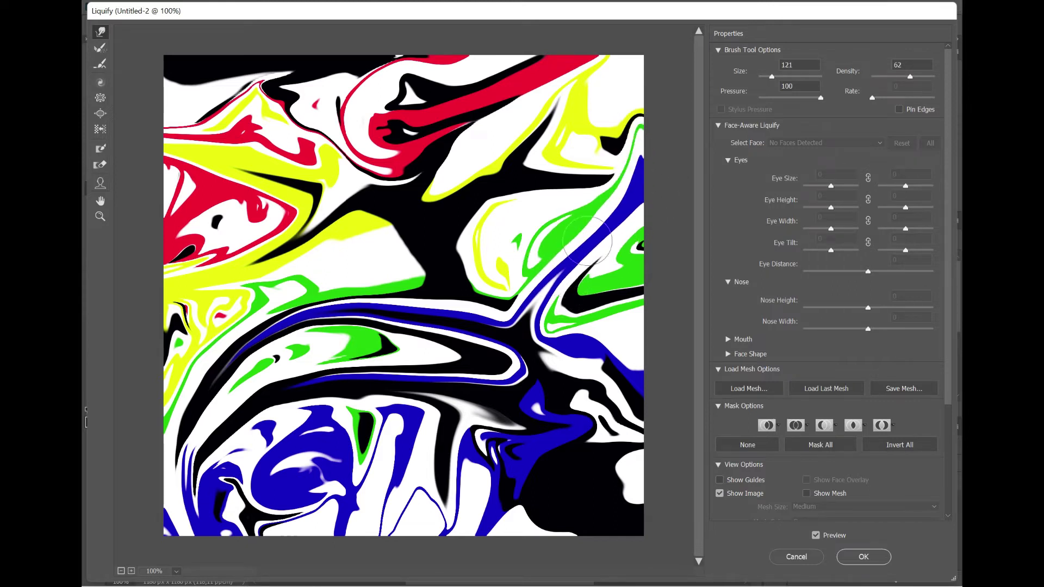
left_click_drag(571, 261, 650, 89)
left_click_drag(605, 223, 665, 76)
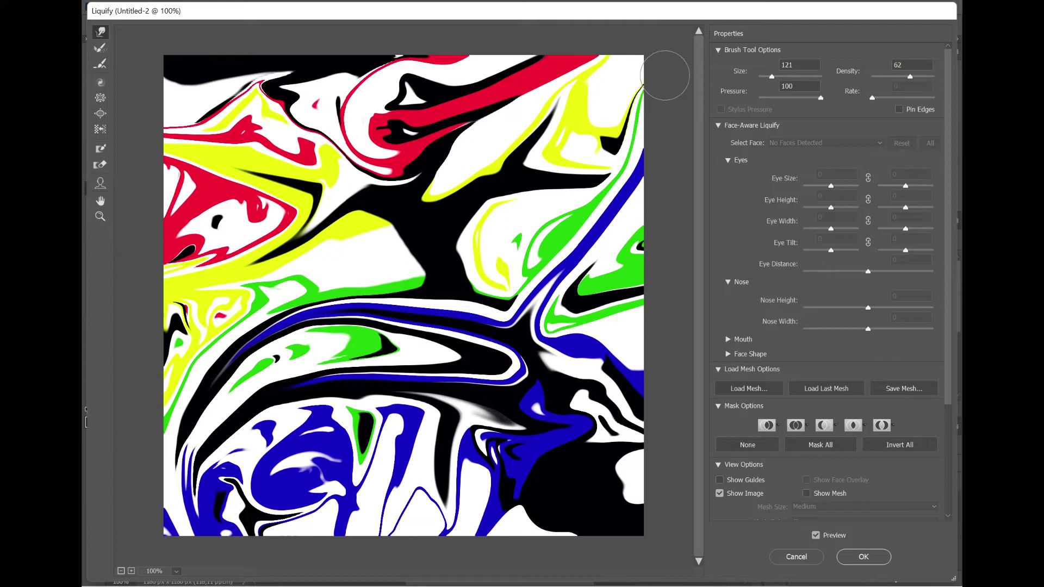
left_click_drag(619, 193, 614, 46)
left_click_drag(619, 188, 648, 35)
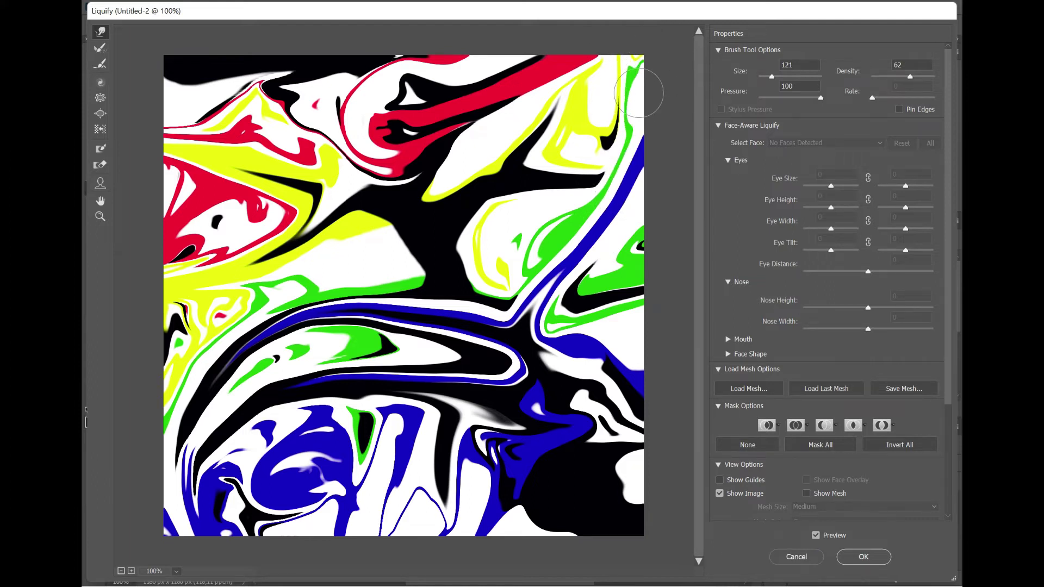
left_click_drag(635, 144, 625, 48)
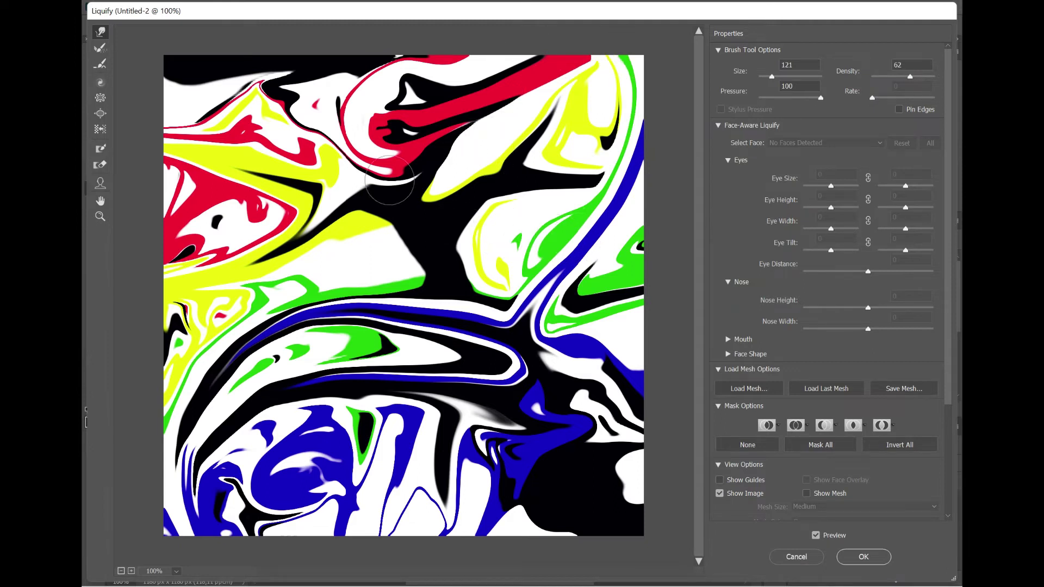
- Smear black into the yellow and red areas and spread the top red band sideways
mouse_move(362, 169)
left_mouse_down()
mouse_move(334, 226)
mouse_move(356, 169)
mouse_move(305, 206)
mouse_move(348, 223)
mouse_move(327, 265)
mouse_move(308, 201)
mouse_move(264, 204)
left_mouse_up()
mouse_move(331, 229)
left_mouse_down()
mouse_move(313, 263)
mouse_move(285, 275)
mouse_move(276, 213)
mouse_move(255, 275)
mouse_move(278, 212)
mouse_move(326, 256)
mouse_move(228, 257)
mouse_move(250, 269)
mouse_move(222, 296)
mouse_move(128, 346)
left_mouse_up()
left_click_drag(187, 314, 128, 345)
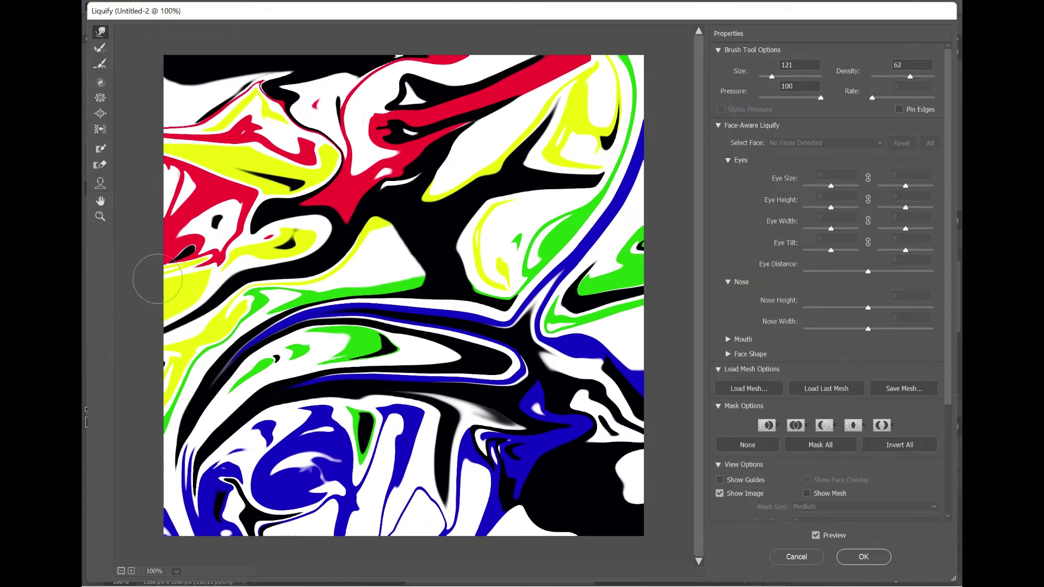
mouse_move(255, 226)
left_mouse_down()
mouse_move(196, 230)
mouse_move(151, 169)
left_mouse_up()
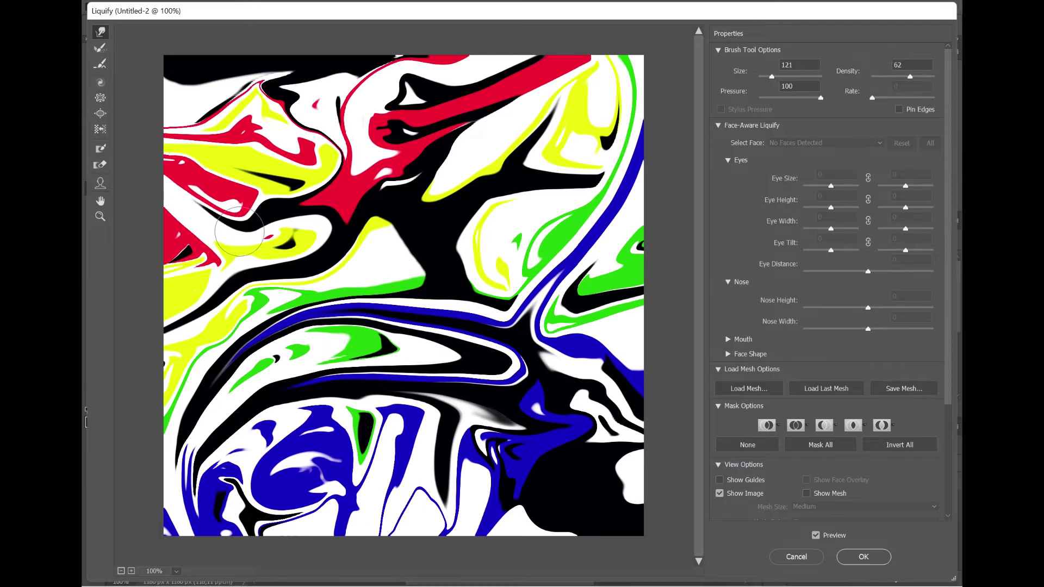
left_click_drag(239, 231, 140, 161)
left_click_drag(464, 114, 630, 143)
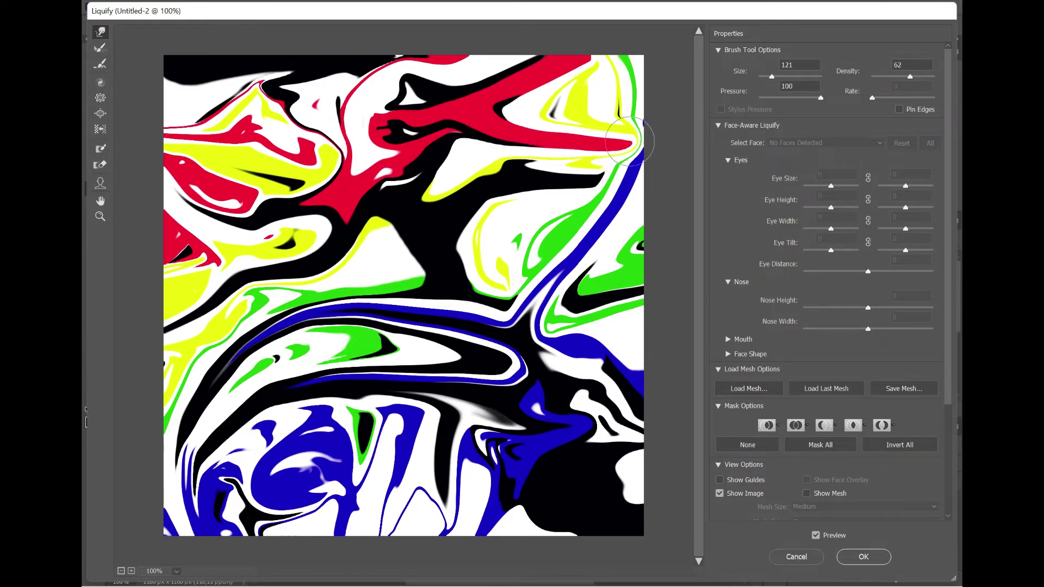
mouse_move(403, 108)
left_mouse_down()
mouse_move(345, 73)
mouse_move(195, 82)
mouse_move(117, 99)
left_mouse_up()
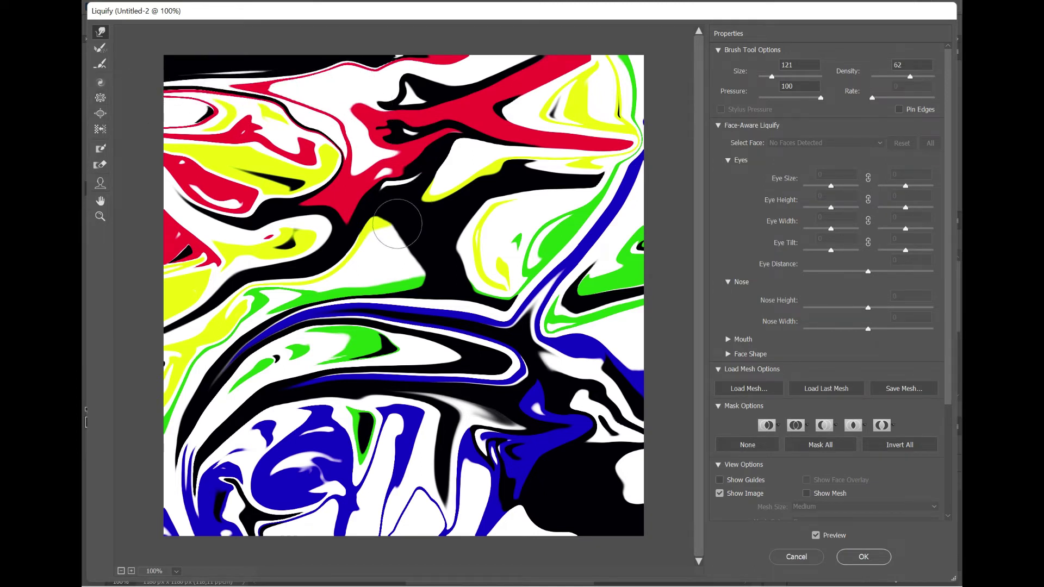
- Pull the black centre down in streaks to the bottom edge and curl green swirls on both sides
left_click_drag(401, 218, 391, 313)
left_click_drag(390, 249, 405, 394)
left_click_drag(398, 302, 420, 439)
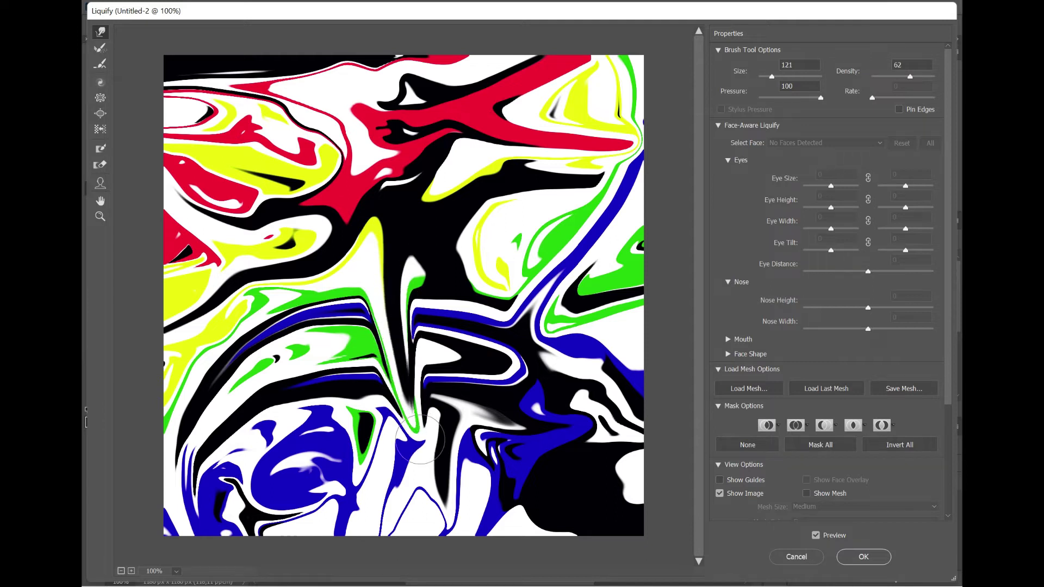
left_click_drag(395, 363, 454, 502)
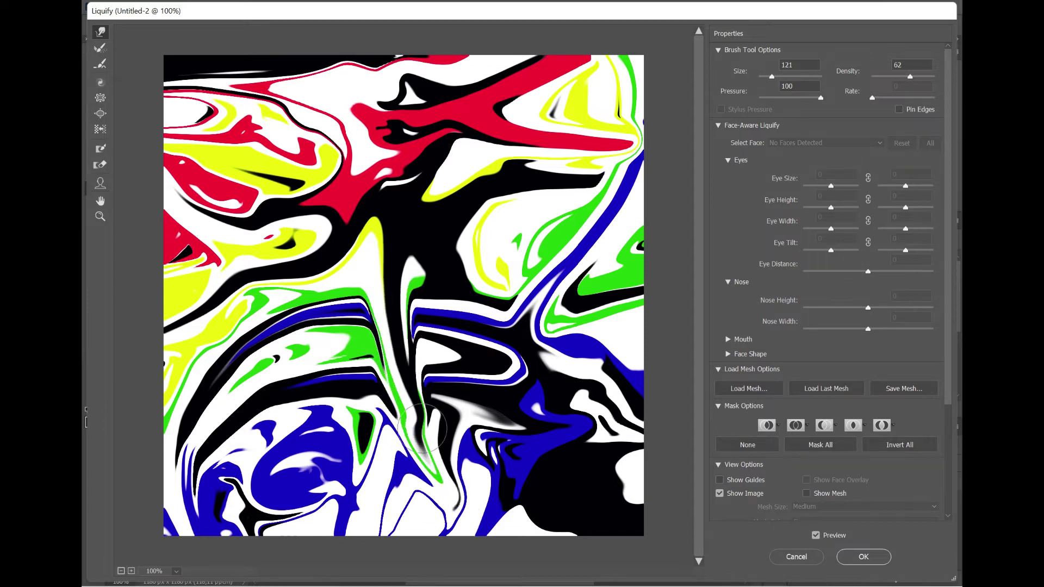
left_click_drag(417, 412, 423, 426)
left_click_drag(400, 385, 490, 535)
left_click_drag(411, 408, 479, 530)
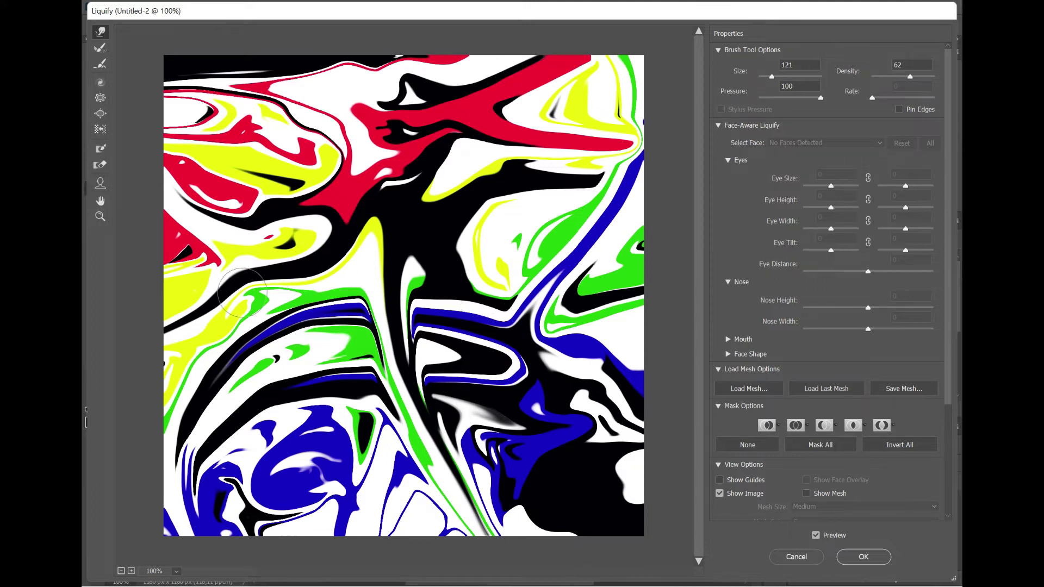
mouse_move(241, 306)
left_mouse_down()
mouse_move(285, 309)
mouse_move(255, 321)
left_mouse_up()
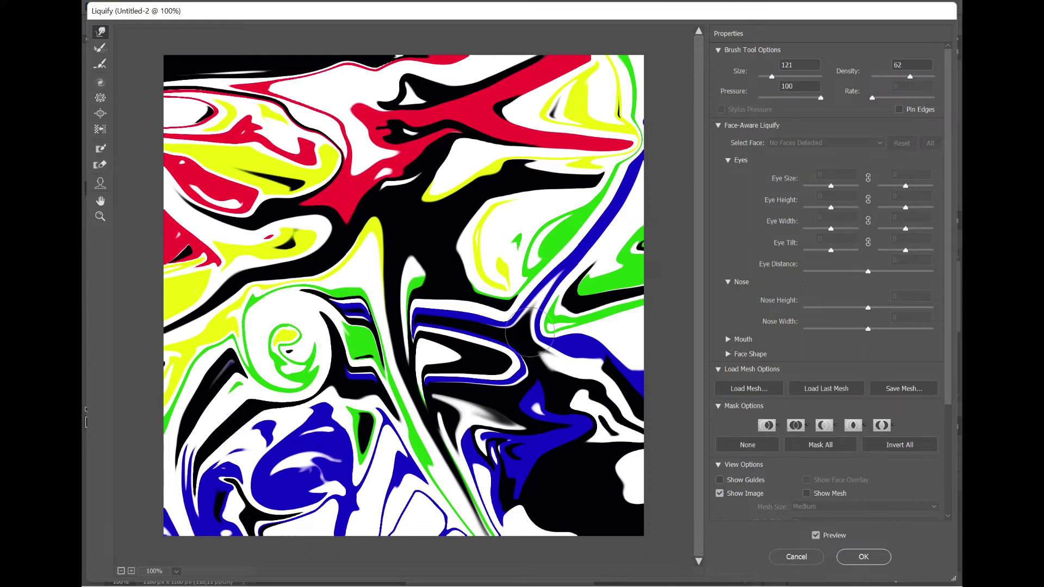
mouse_move(569, 225)
left_mouse_down()
mouse_move(559, 188)
mouse_move(432, 215)
mouse_move(544, 120)
left_mouse_up()
- Push the top-right yellow, red and black streaks down-right toward the right edge
left_click_drag(426, 187, 643, 80)
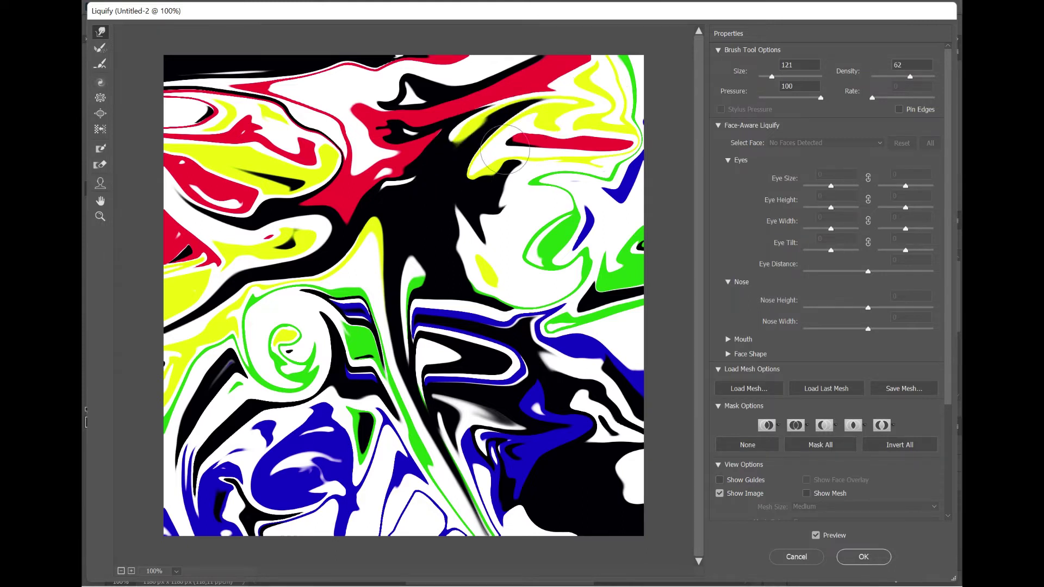
left_click_drag(497, 152, 620, 85)
mouse_move(518, 107)
left_mouse_down()
mouse_move(634, 103)
mouse_move(672, 132)
left_mouse_up()
left_click_drag(529, 100, 685, 148)
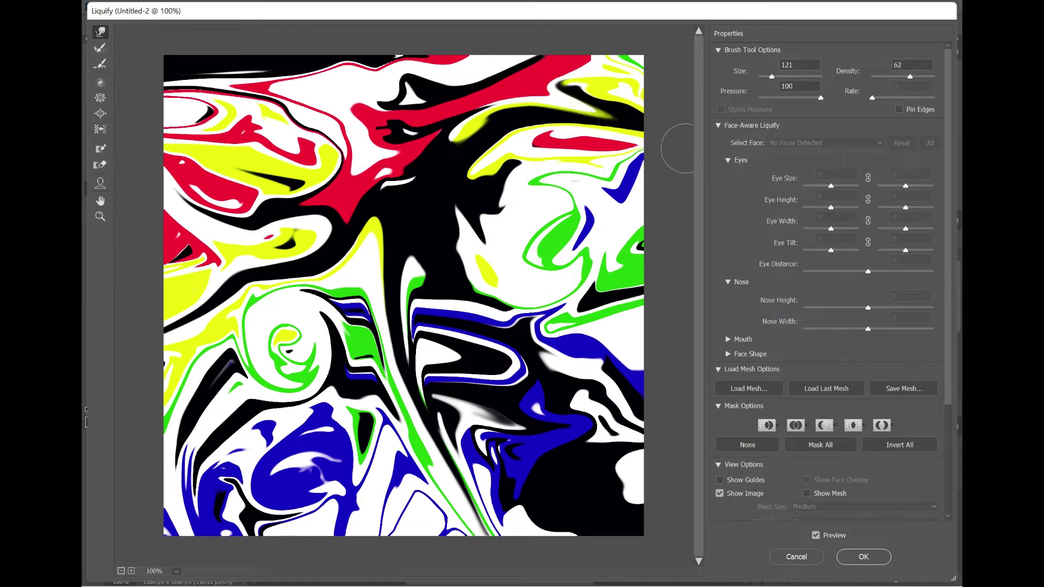
left_click_drag(598, 114, 659, 178)
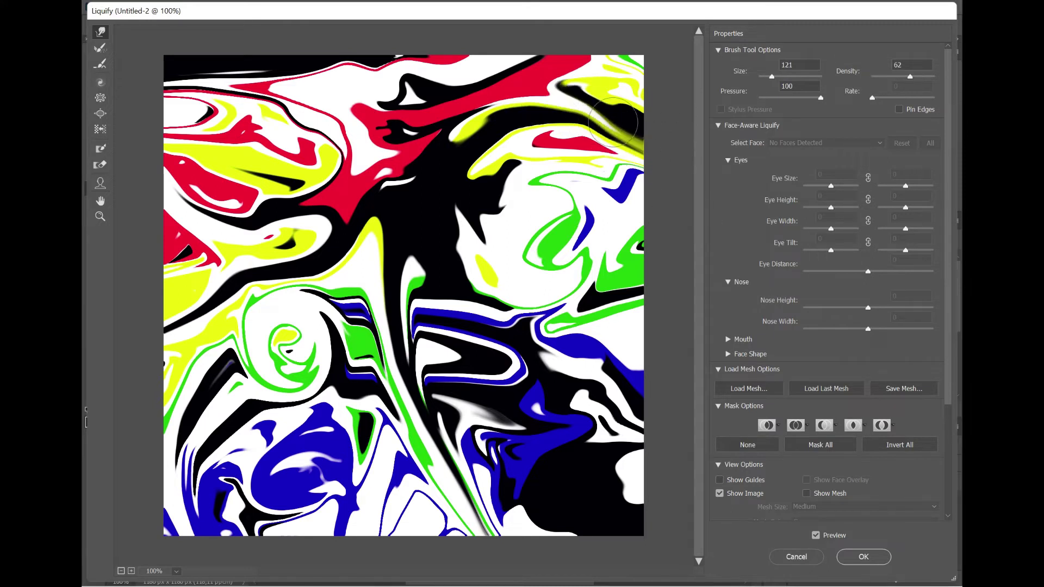
left_click_drag(614, 122, 677, 205)
left_click_drag(614, 143, 669, 231)
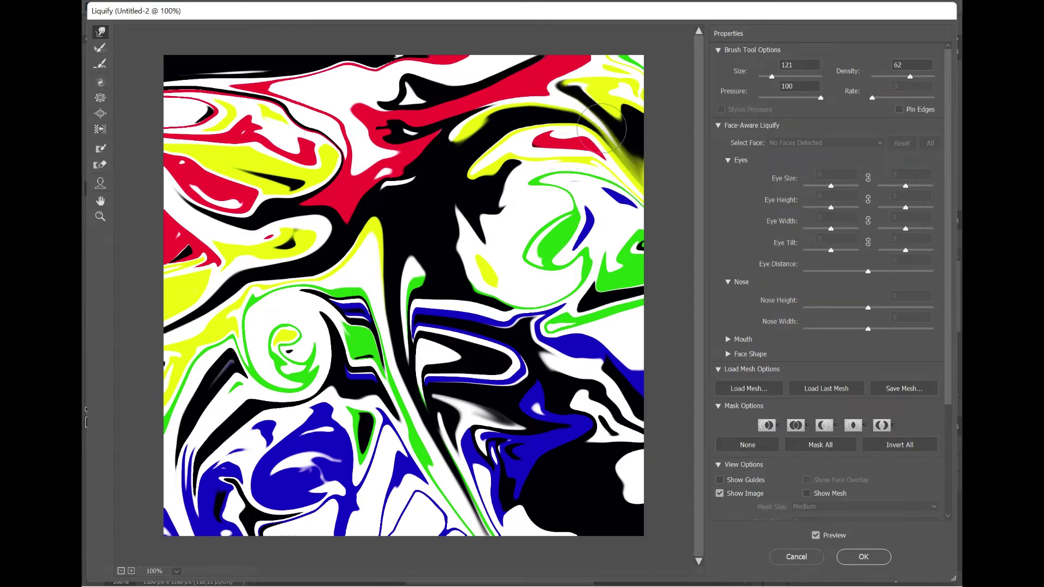
left_click_drag(601, 129, 673, 272)
left_click_drag(620, 177, 694, 308)
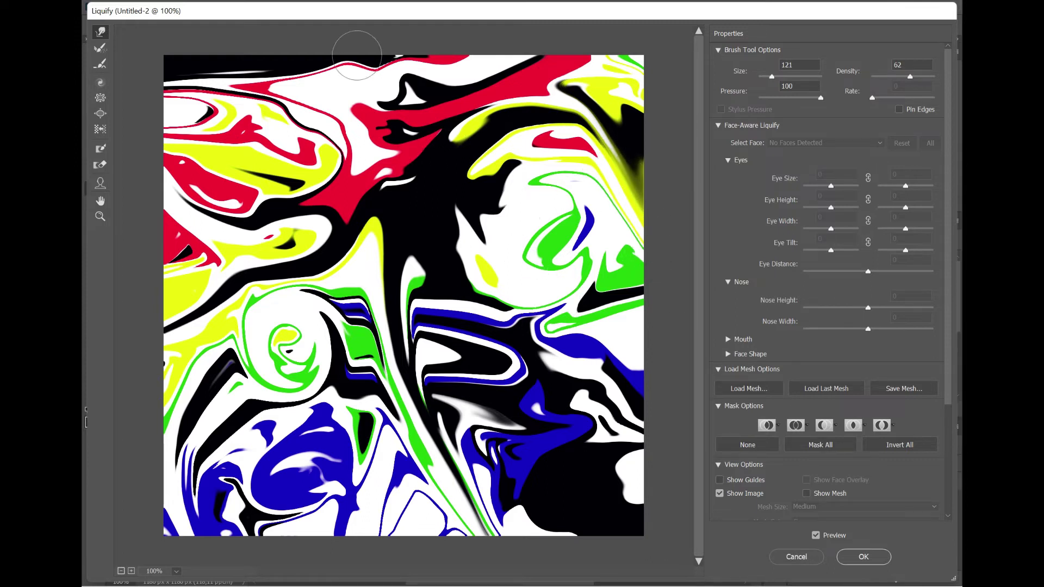
- Warp the top red band into a zigzag and stretch it down the centre
left_click_drag(356, 55, 402, 39)
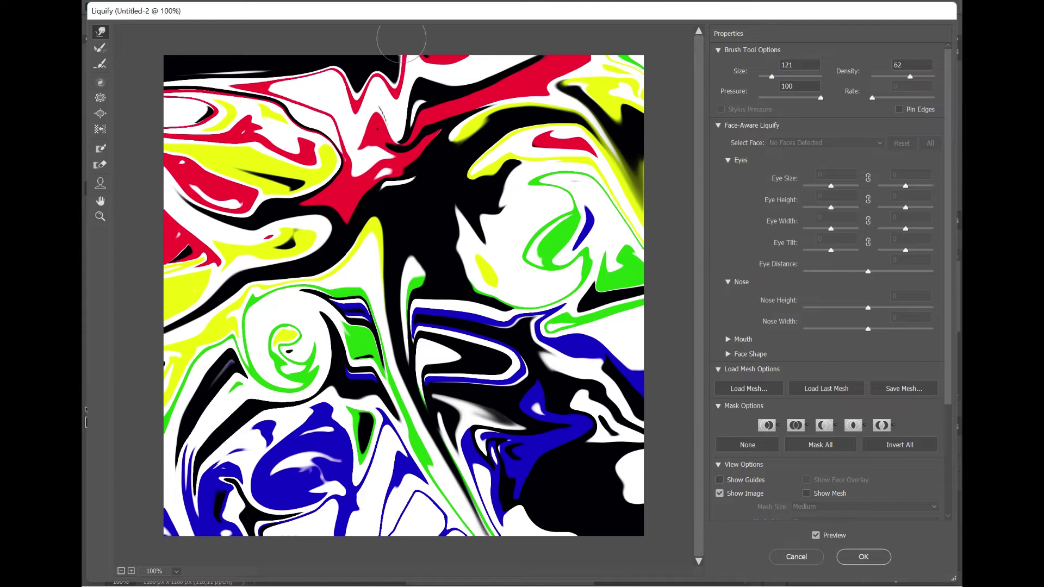
left_click_drag(381, 100, 392, 304)
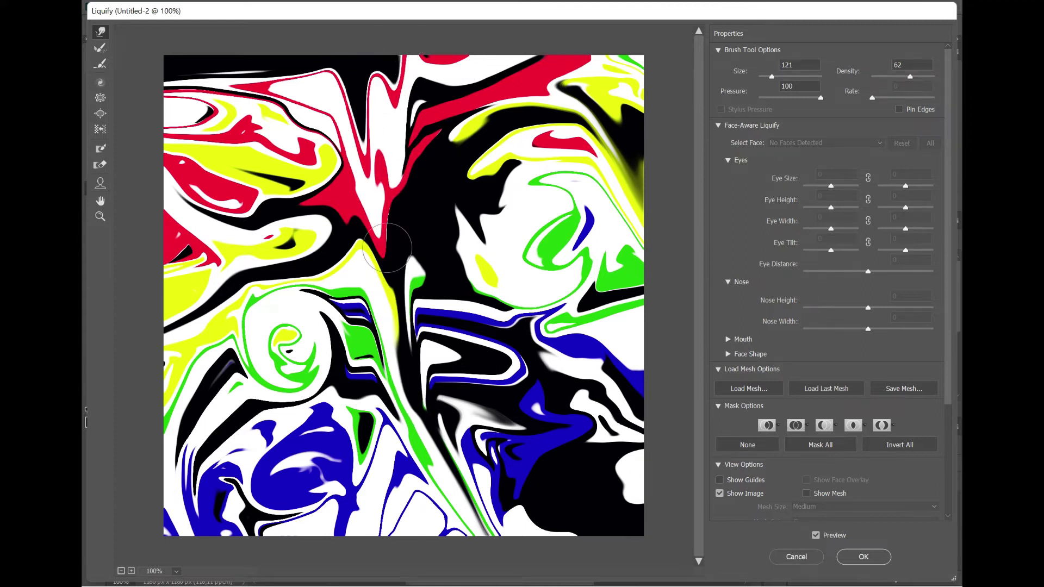
left_click_drag(381, 228, 419, 414)
left_click_drag(385, 270, 416, 456)
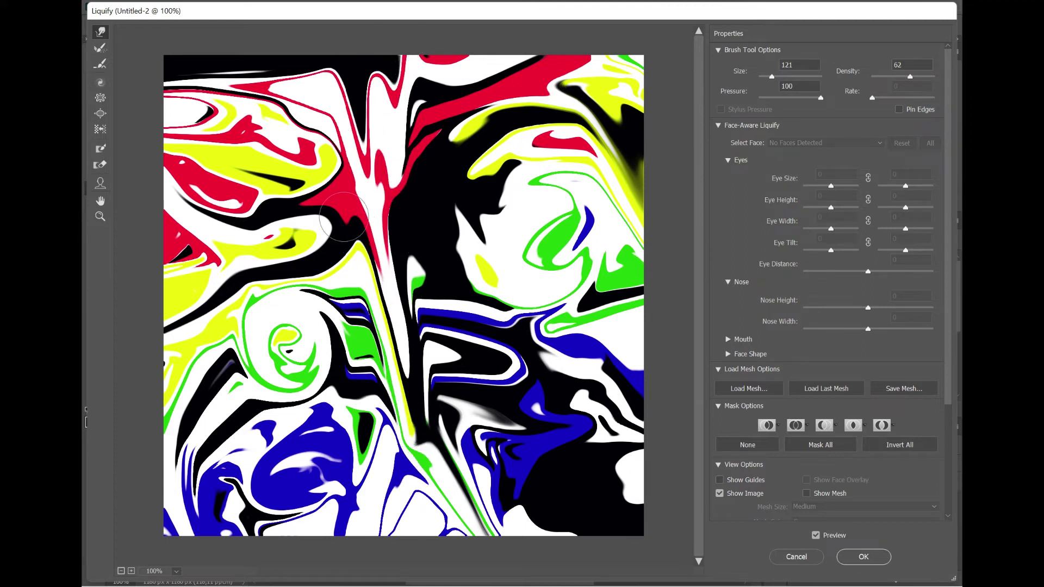
- Drag the black, green and yellow swirls down-left and smear the upper-right swirl up-right
left_click_drag(354, 234, 299, 386)
mouse_move(326, 249)
left_mouse_down()
mouse_move(287, 366)
mouse_move(220, 485)
left_mouse_up()
left_click_drag(280, 418, 156, 541)
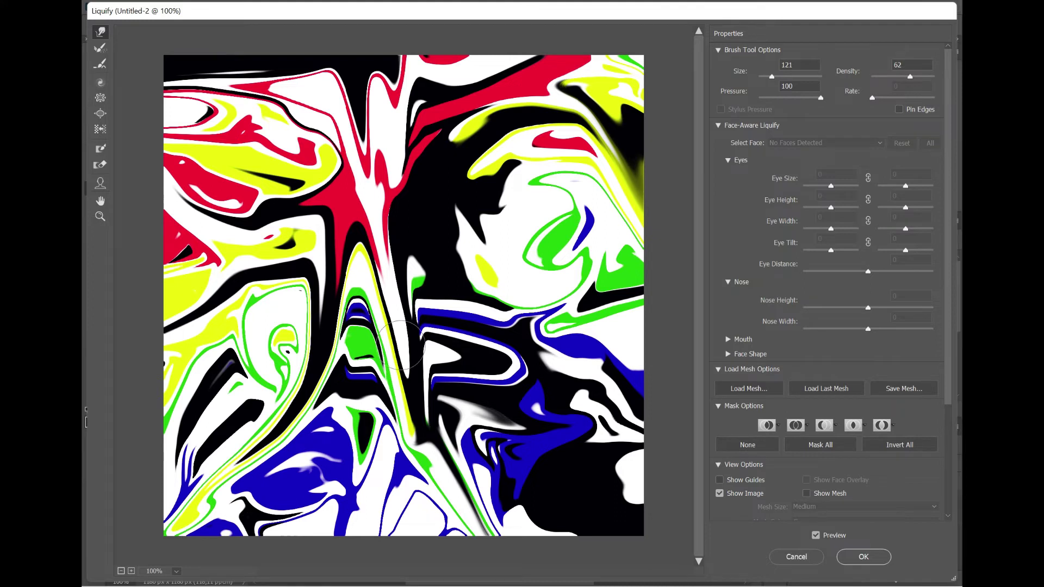
left_click_drag(457, 218, 609, 129)
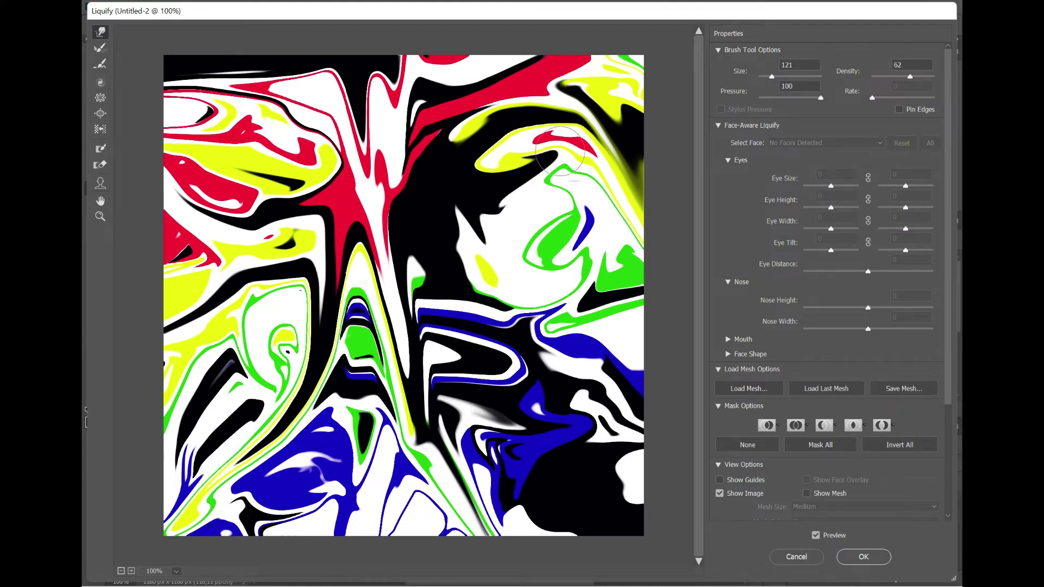
- Stretch the upper-left red and yellow swirls out toward the left edge
left_click_drag(342, 196, 217, 207)
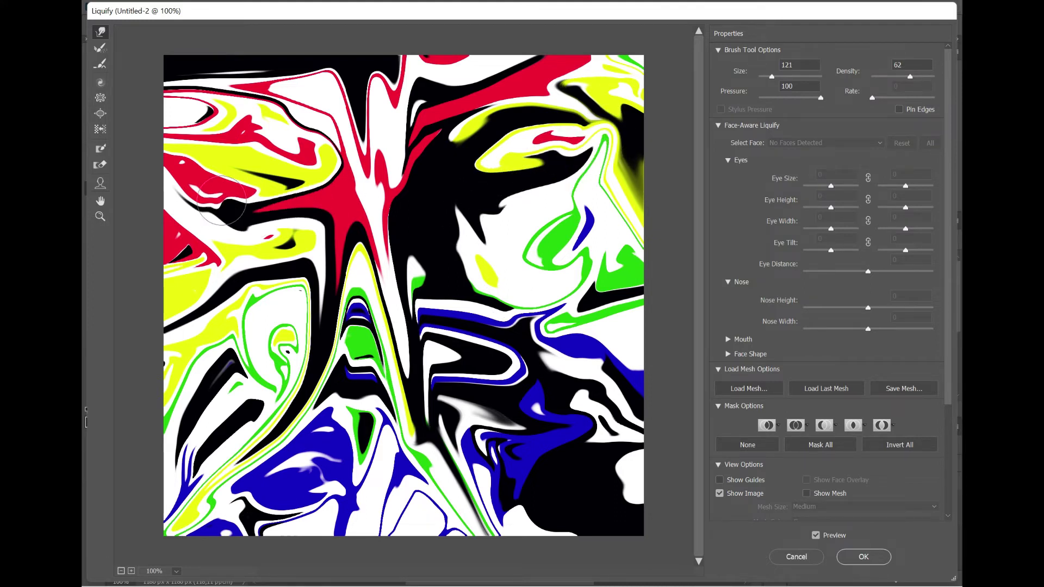
mouse_move(223, 131)
left_mouse_down()
mouse_move(370, 153)
mouse_move(182, 132)
left_mouse_up()
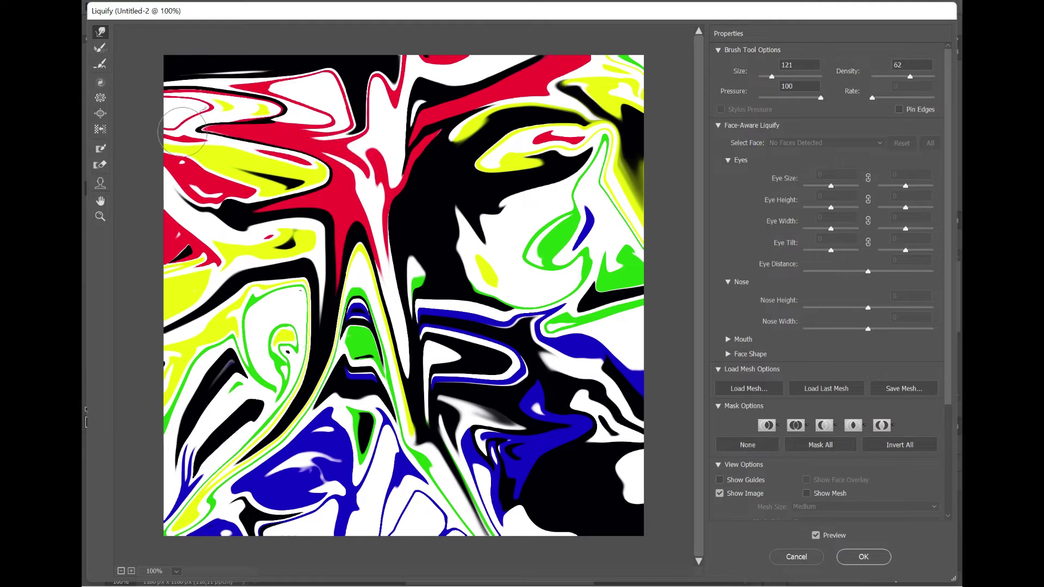
left_click_drag(264, 140, 150, 173)
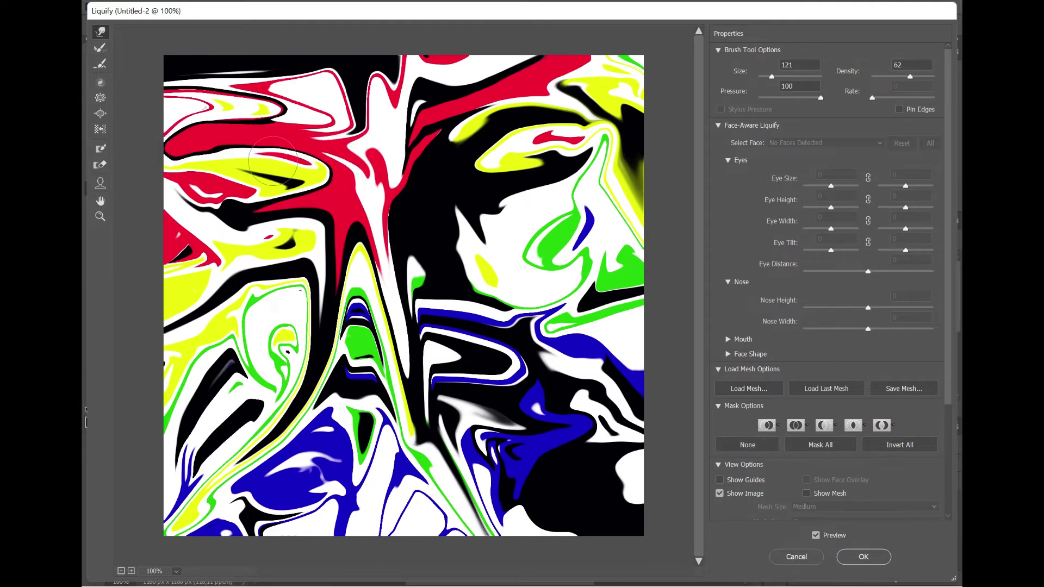
mouse_move(302, 134)
left_mouse_down()
mouse_move(228, 135)
mouse_move(179, 155)
mouse_move(136, 216)
left_mouse_up()
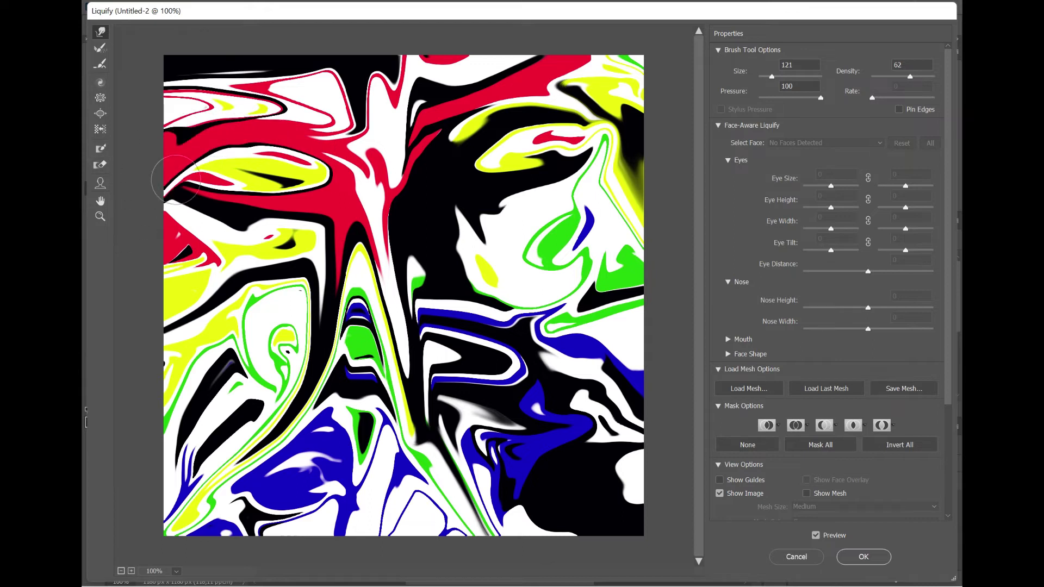
left_click_drag(185, 146, 144, 207)
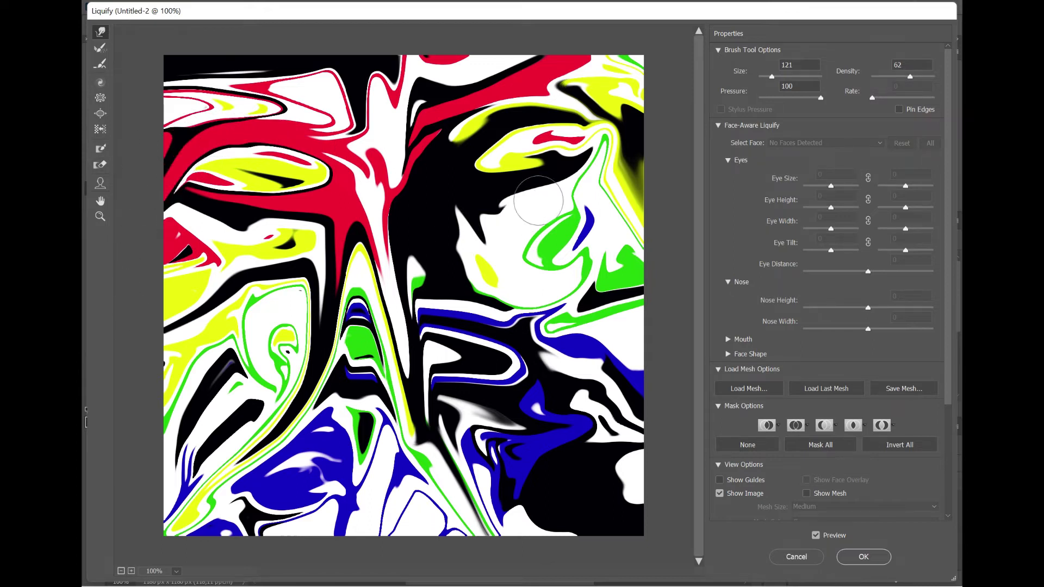
- Push the upper-right yellow and red swirls to the edge and smear central swirls down-right
mouse_move(522, 171)
left_mouse_down()
mouse_move(603, 144)
mouse_move(666, 82)
left_mouse_up()
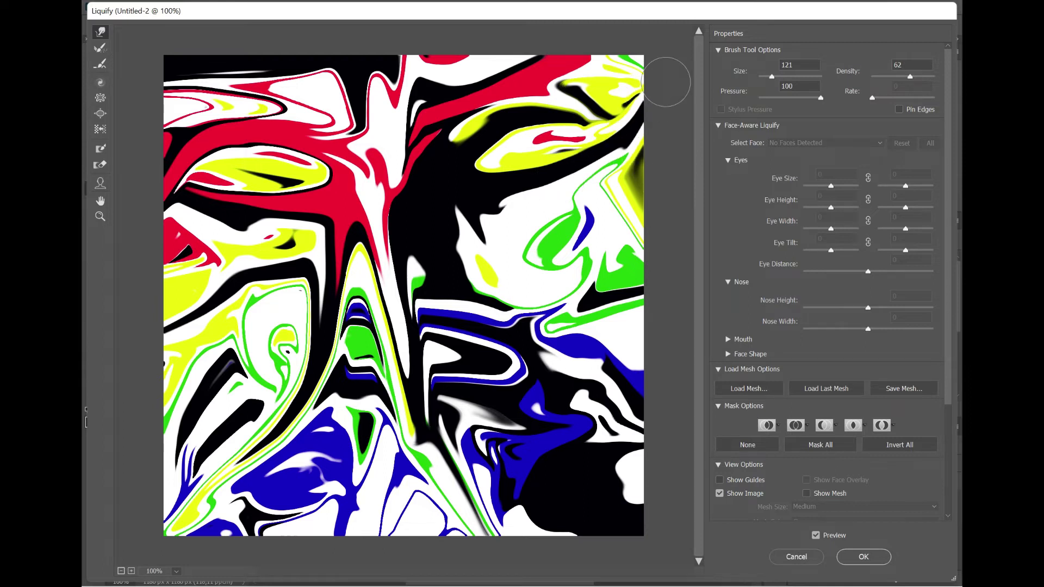
left_click_drag(514, 149, 682, 113)
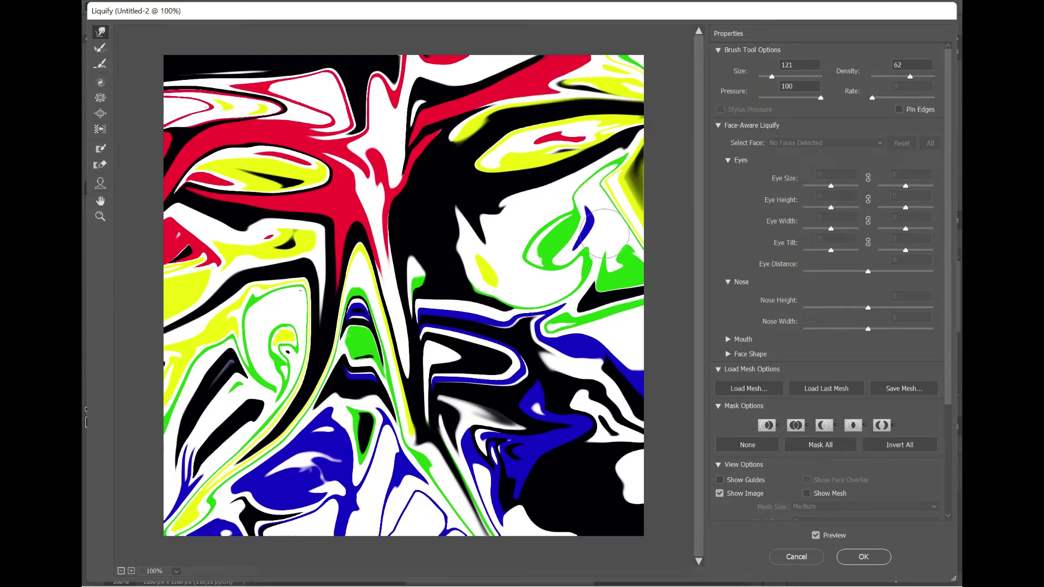
left_click_drag(435, 256, 516, 397)
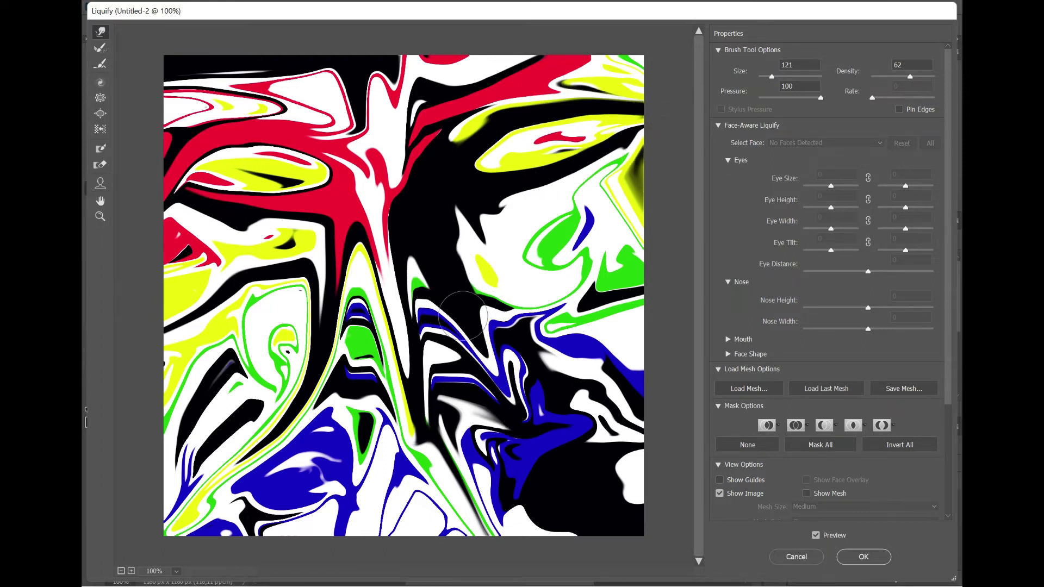
left_click_drag(460, 313, 602, 427)
- Pull the central black streak to the bottom and smear the lower strokes toward both corners
left_click_drag(408, 256, 420, 511)
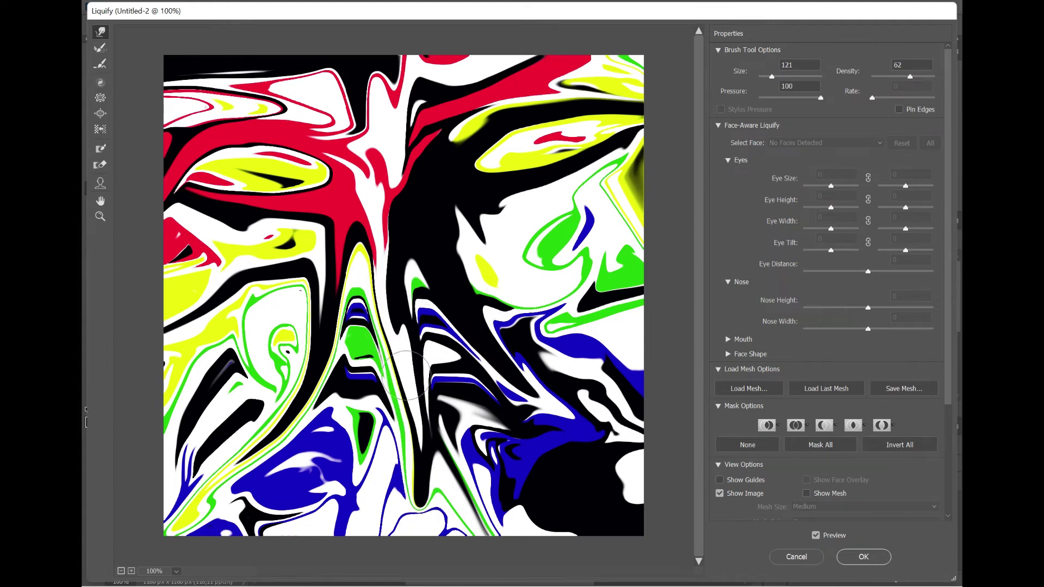
left_click_drag(407, 378, 460, 544)
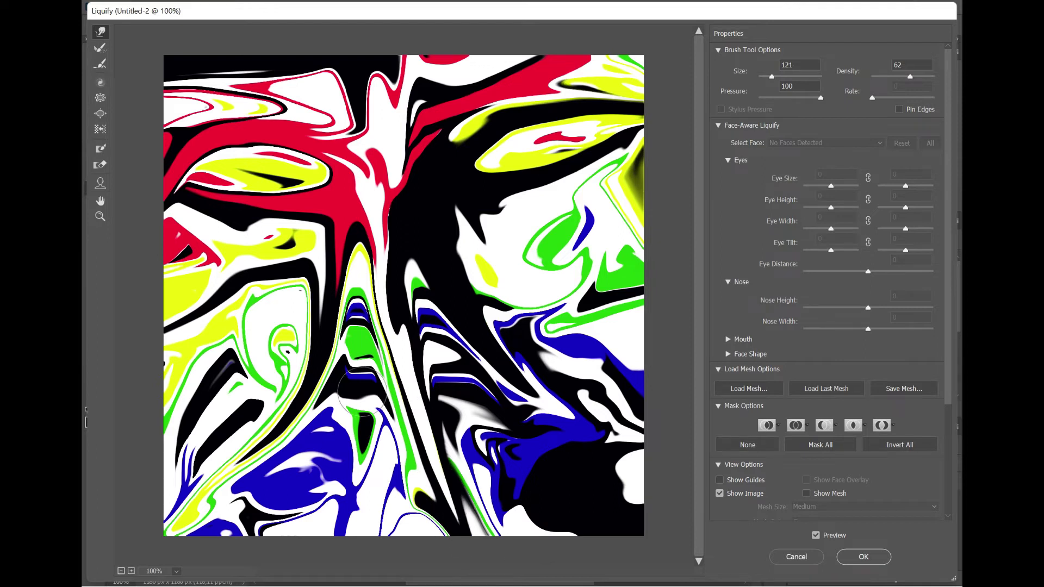
left_click_drag(309, 367, 221, 505)
left_click_drag(292, 400, 507, 412)
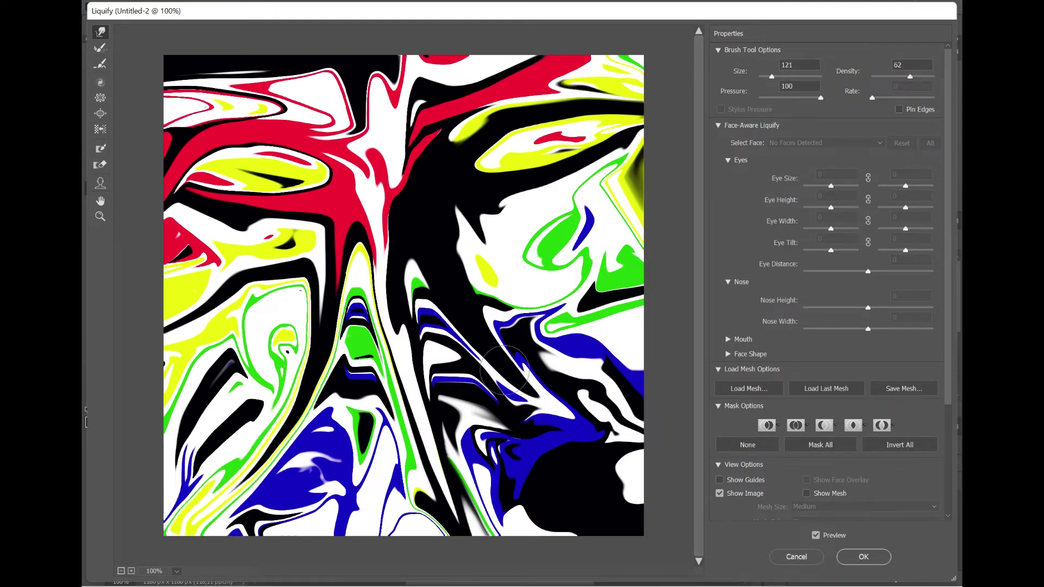
left_click_drag(503, 371, 614, 463)
left_click_drag(555, 430, 691, 474)
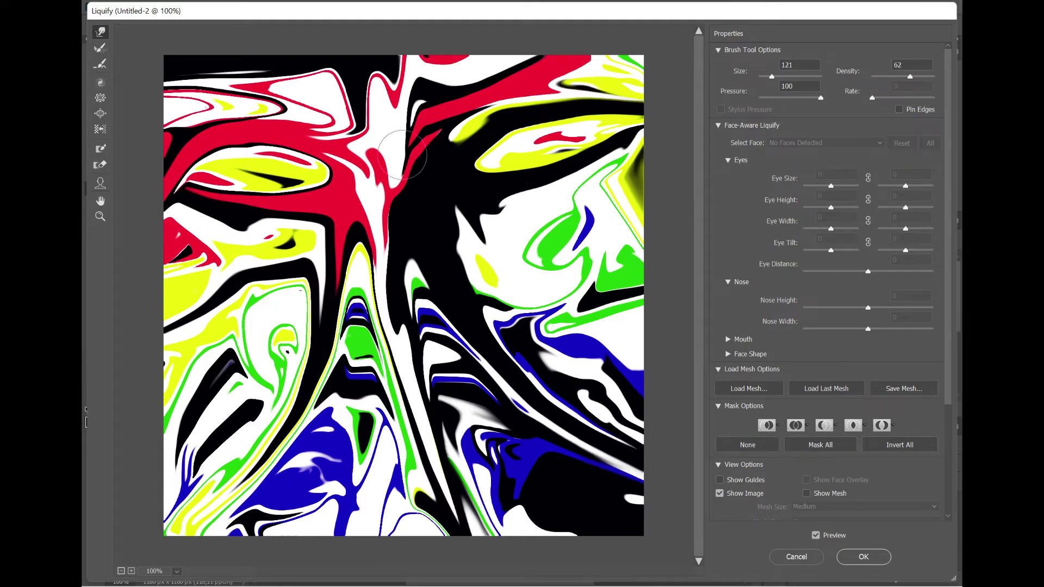
- Sweep the top red and white strokes up and left, and push the yellow shape toward the top-right
left_click_drag(359, 145, 341, 75)
left_click_drag(382, 105, 126, 57)
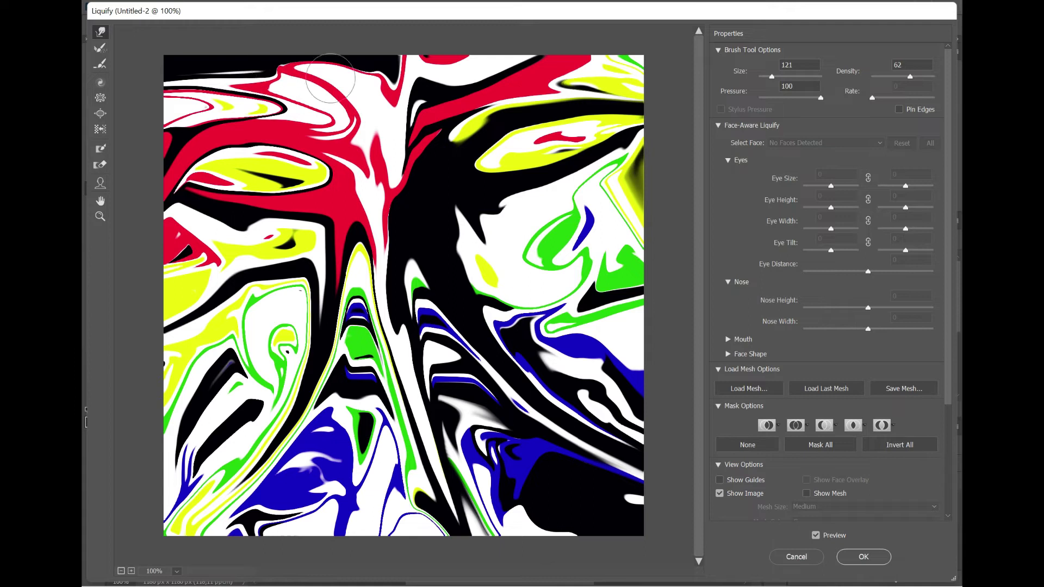
left_click_drag(233, 77, 82, 64)
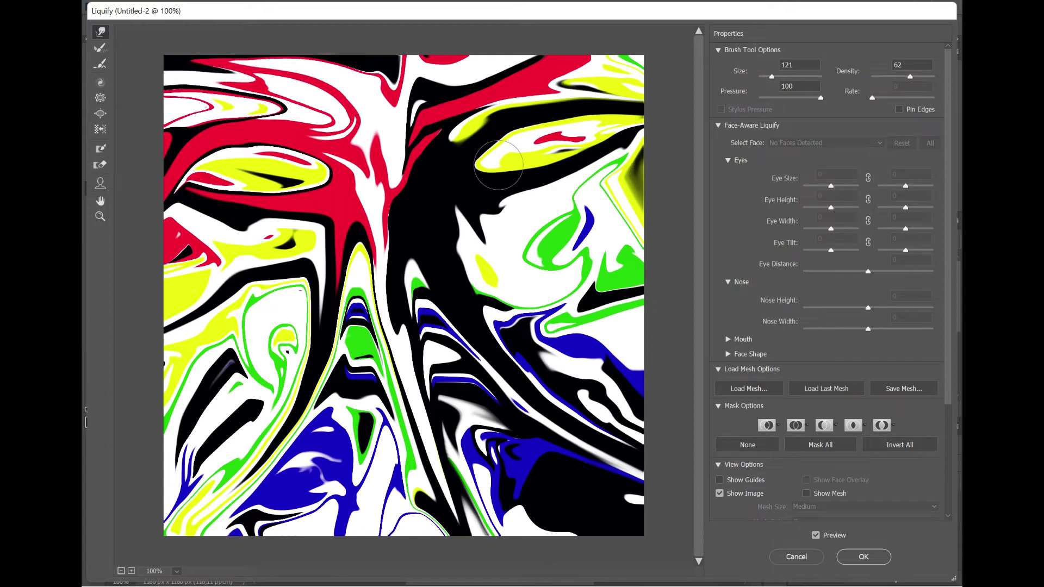
left_click_drag(498, 165, 631, 104)
left_click_drag(492, 163, 602, 103)
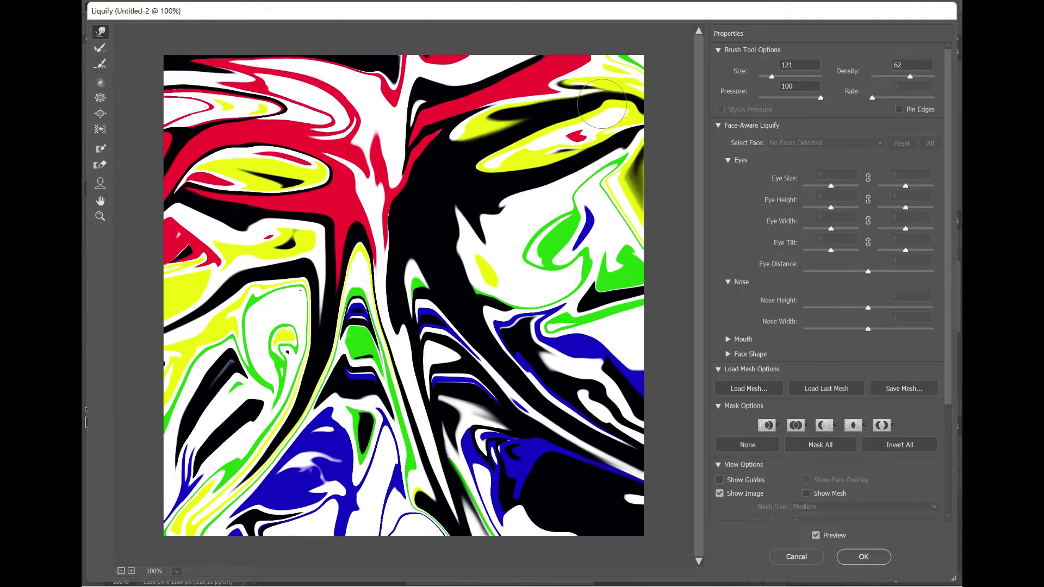
- Stretch the right-middle green and black shapes out toward the right edge
mouse_move(522, 212)
left_mouse_down()
mouse_move(626, 223)
mouse_move(673, 270)
mouse_move(685, 263)
left_mouse_up()
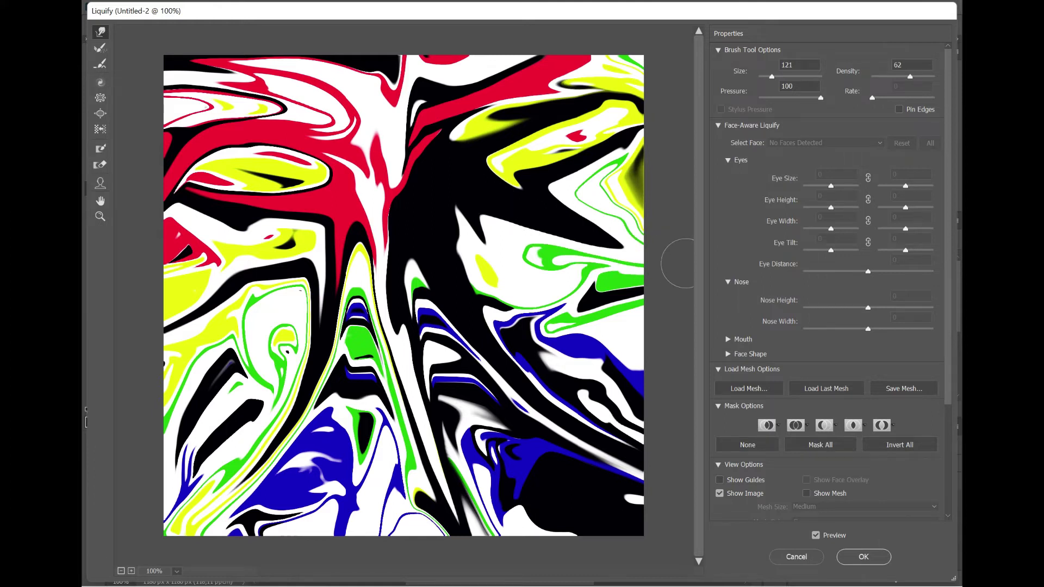
left_click_drag(566, 235, 671, 266)
mouse_move(498, 226)
left_mouse_down()
mouse_move(625, 288)
mouse_move(631, 304)
left_mouse_up()
mouse_move(511, 245)
left_mouse_down()
mouse_move(668, 323)
mouse_move(690, 315)
left_mouse_up()
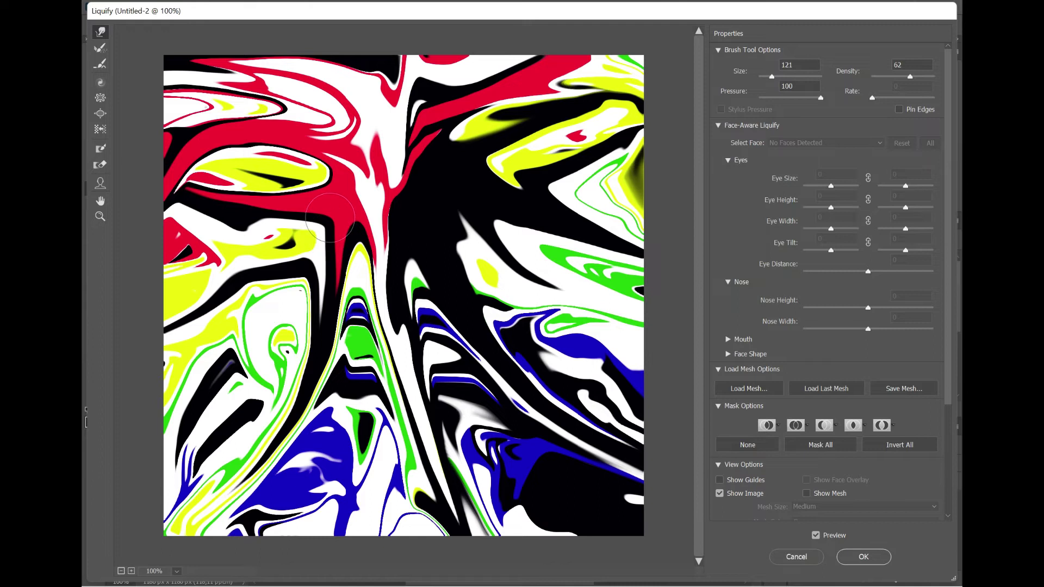
- Smear the left-side red, black, yellow and green shapes down and to the left
left_click_drag(330, 217, 245, 305)
left_click_drag(283, 250, 158, 332)
left_click_drag(296, 269, 212, 323)
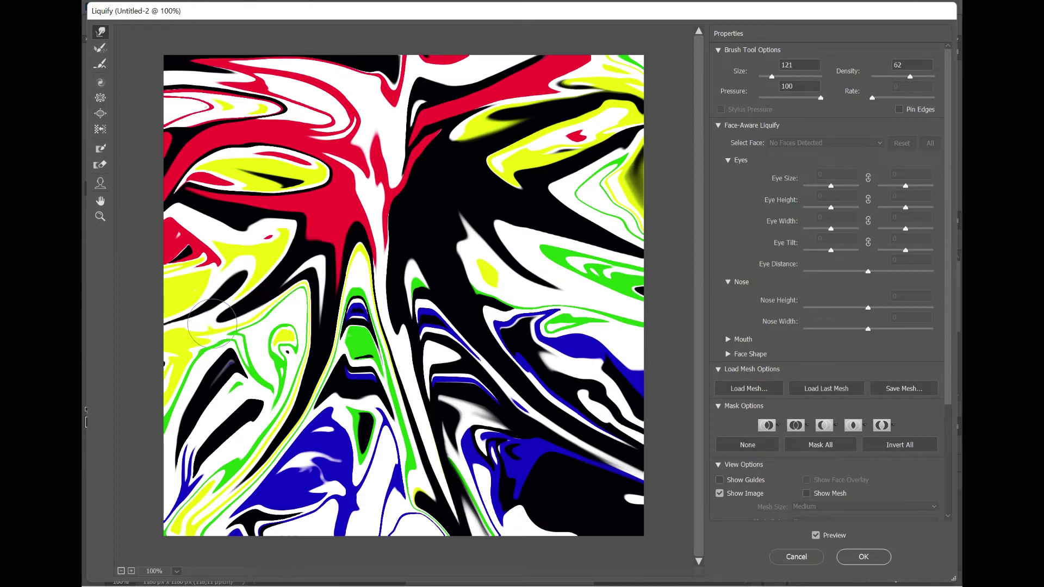
left_click_drag(288, 269, 180, 326)
left_click_drag(240, 305, 164, 354)
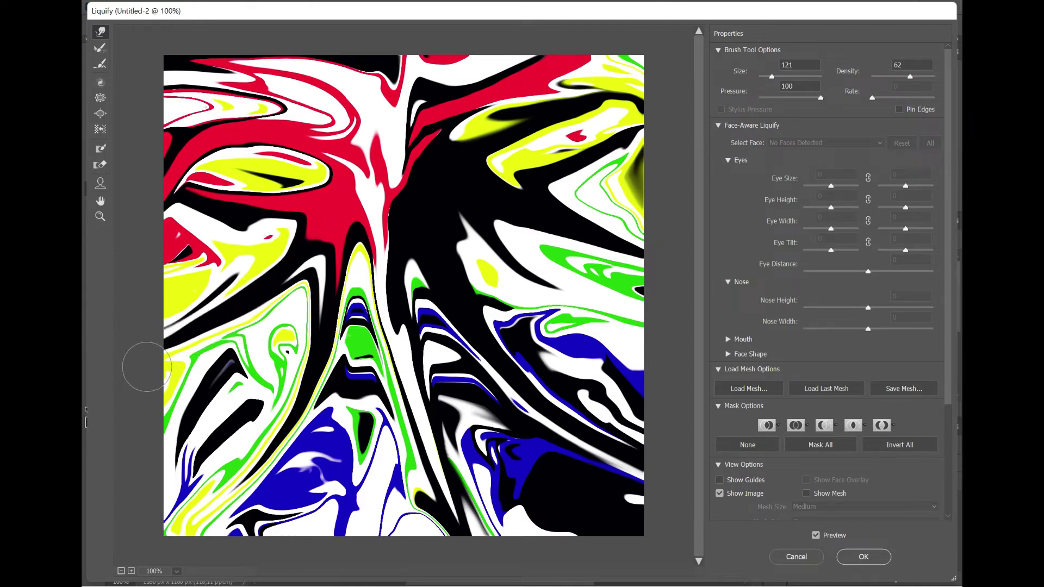
left_click_drag(272, 234, 152, 310)
left_click_drag(246, 246, 136, 321)
left_click_drag(229, 239, 172, 276)
- Ripple the lower-right blue stripes, and pull the red-and-white streak down to widen the white
left_click_drag(452, 345, 436, 375)
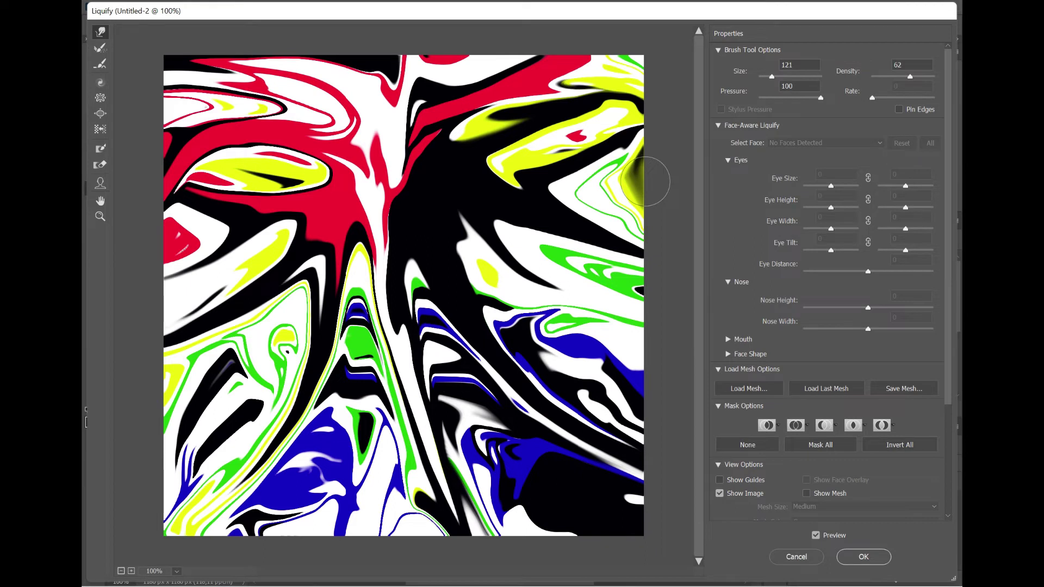
left_click_drag(473, 430, 622, 536)
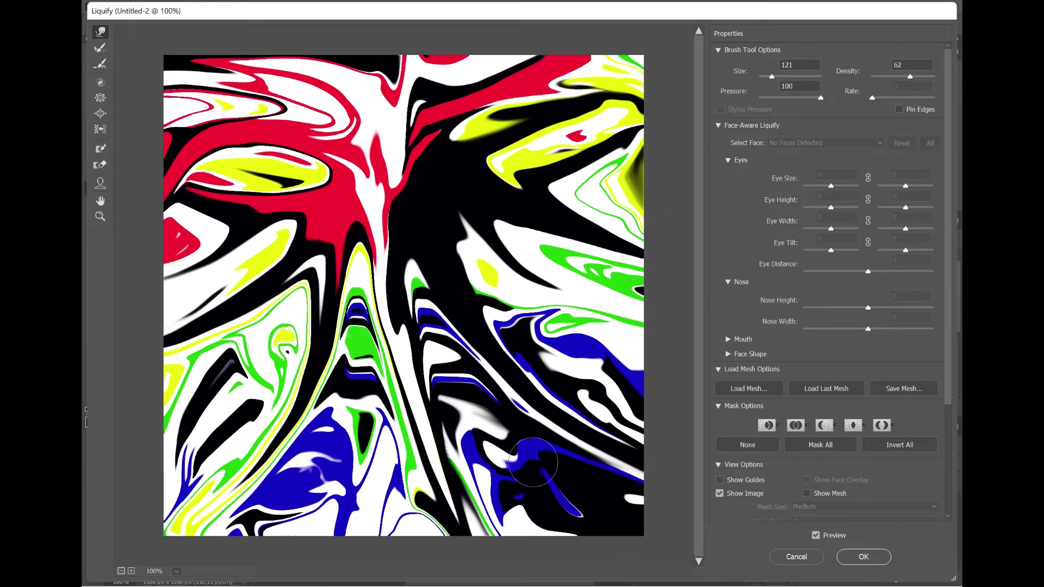
left_click_drag(519, 473, 674, 391)
left_click_drag(532, 389, 653, 532)
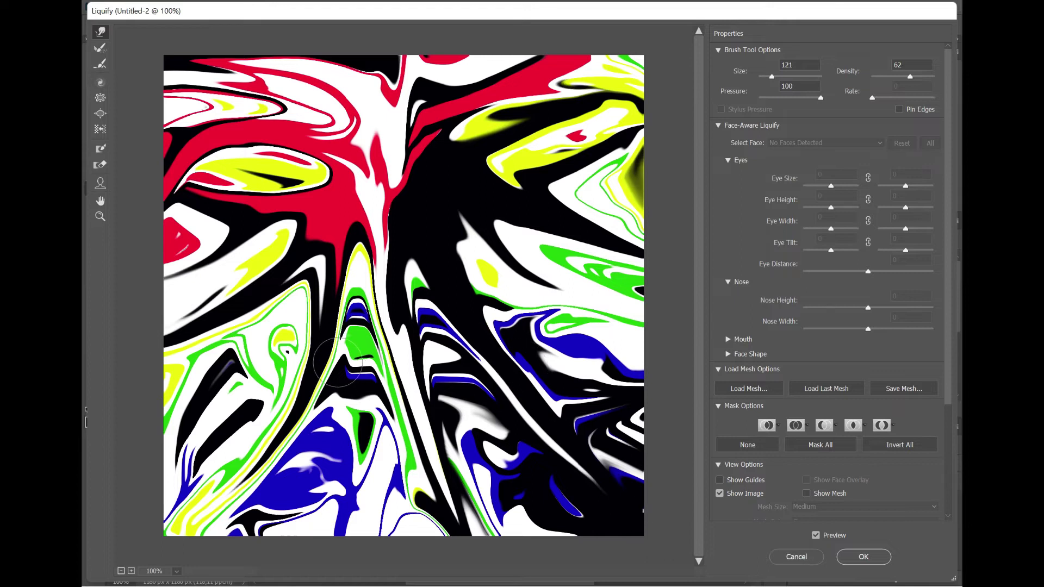
mouse_move(381, 87)
left_mouse_down()
mouse_move(398, 242)
mouse_move(484, 197)
left_mouse_up()
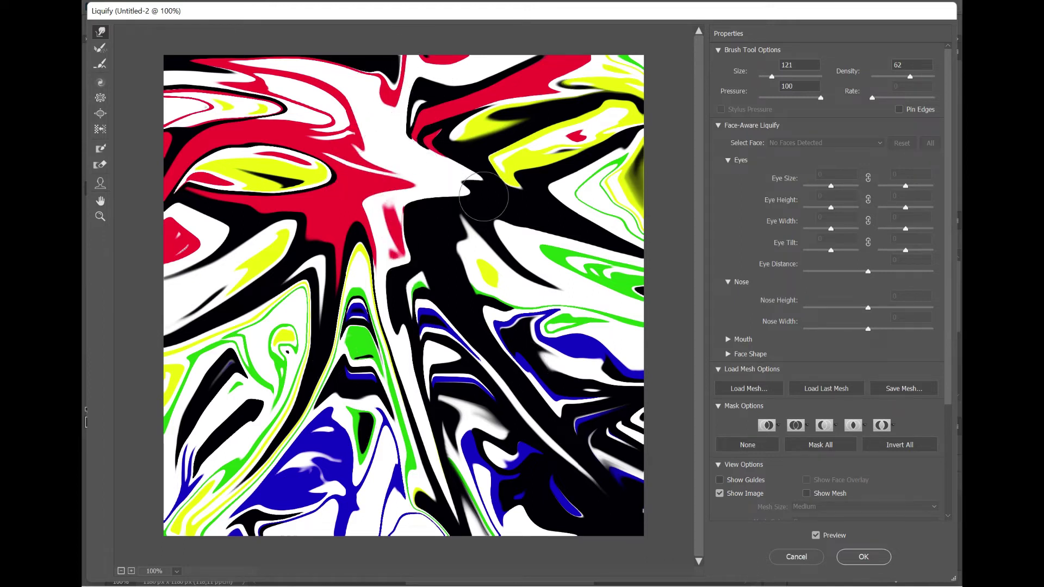
- Push the red star rightward and stretch one arm down to the right edge
left_click_drag(343, 212, 489, 201)
left_click_drag(370, 207, 578, 222)
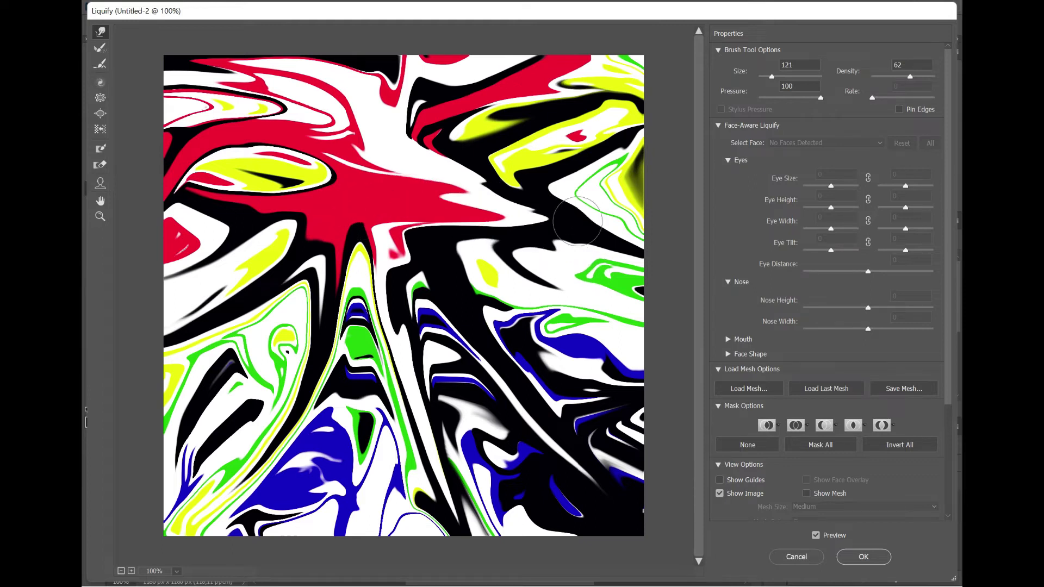
left_click_drag(462, 218, 550, 326)
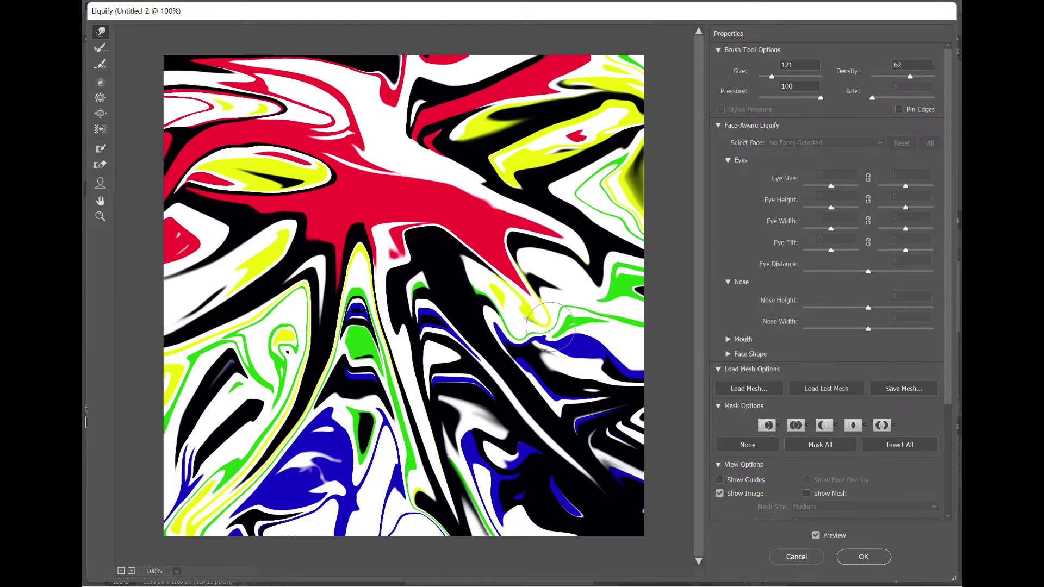
left_click_drag(493, 210, 656, 284)
left_click_drag(545, 273, 645, 338)
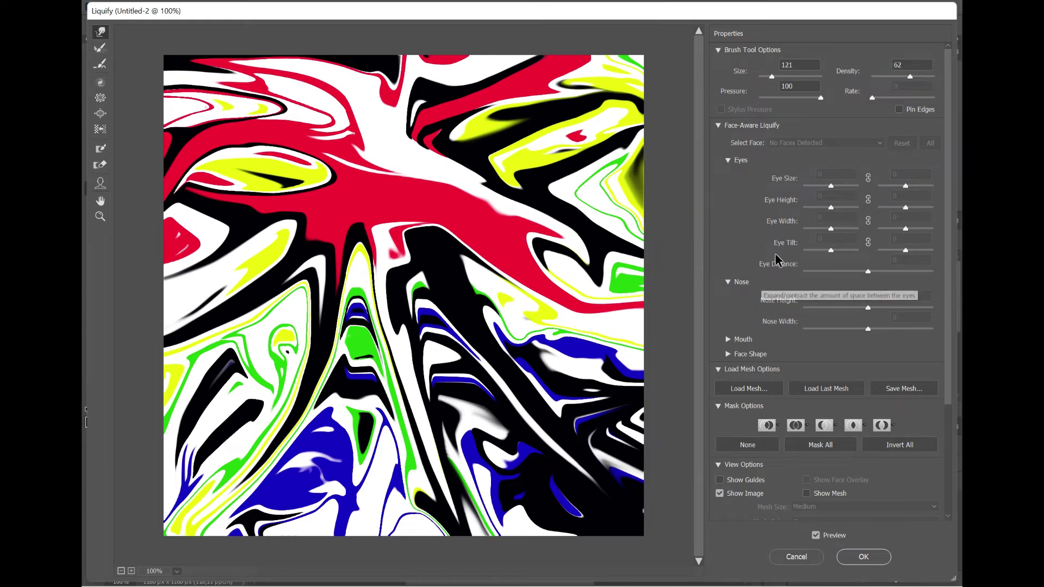
left_click_drag(696, 321, 671, 268)
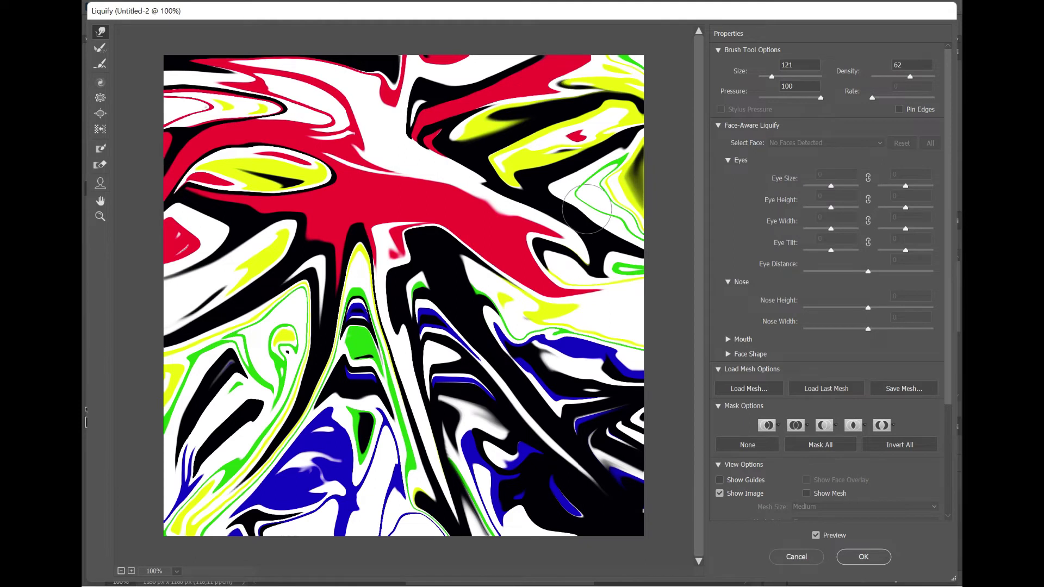
- Pull the right-edge black and green strokes upward, then sweep the top strokes left to reveal yellow
left_click_drag(495, 364, 467, 374)
left_click_drag(611, 250, 612, 140)
mouse_move(596, 185)
left_mouse_down()
mouse_move(598, 106)
mouse_move(414, 60)
left_mouse_up()
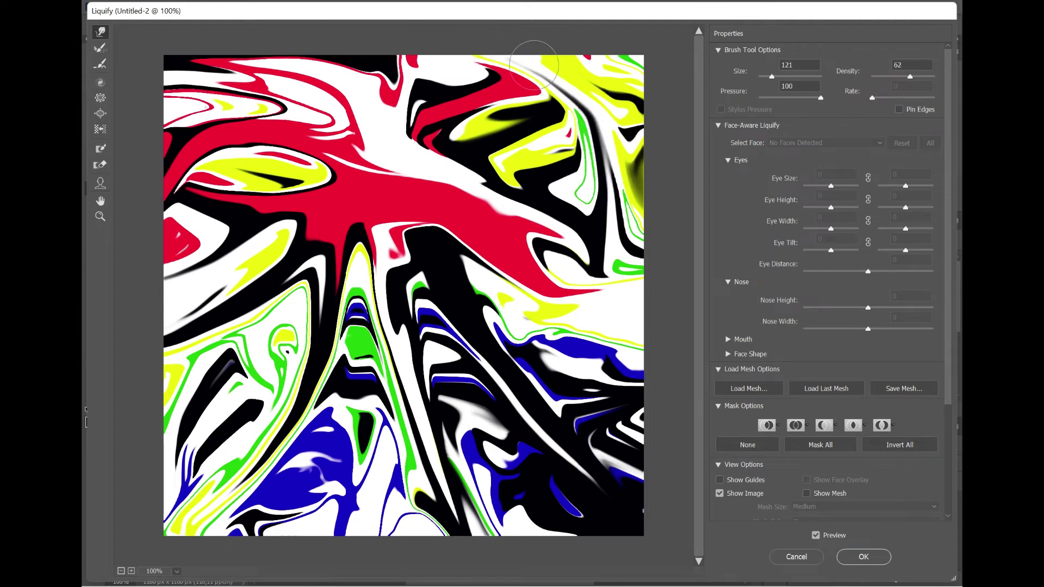
left_click_drag(534, 64, 370, 61)
mouse_move(495, 66)
left_mouse_down()
mouse_move(205, 58)
mouse_move(85, 77)
left_mouse_up()
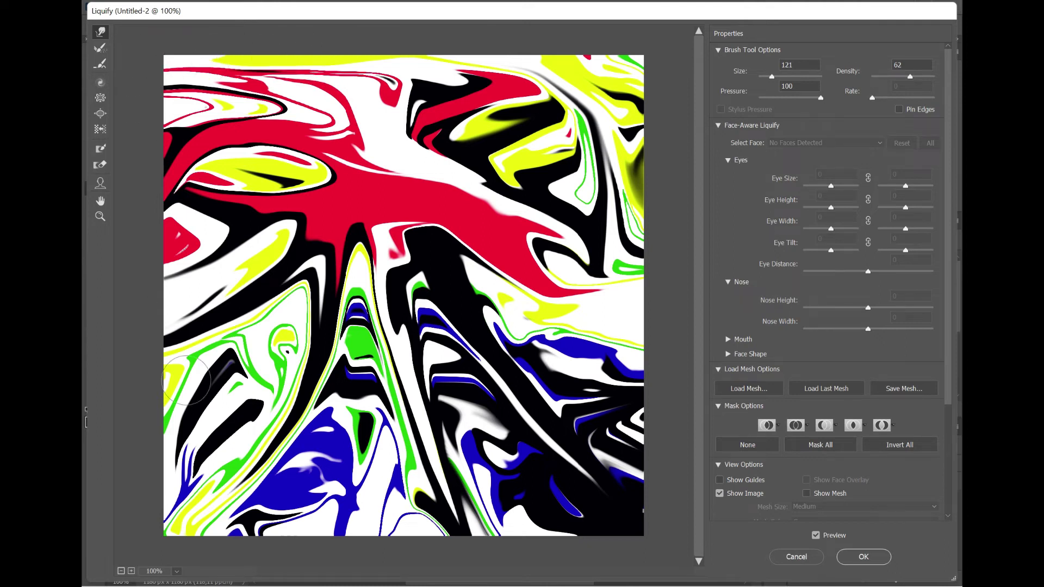
- Bend the black, blue and green bands into a peak, extending a black-yellow tip to the right edge
left_click_drag(530, 344, 512, 289)
mouse_move(591, 266)
left_mouse_down()
mouse_move(481, 292)
mouse_move(624, 230)
left_mouse_up()
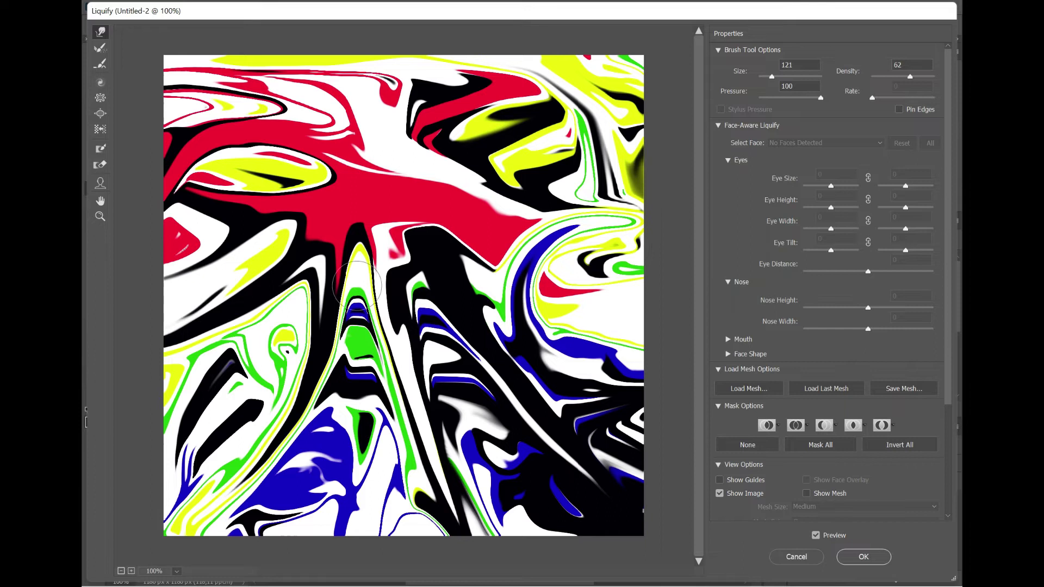
mouse_move(388, 309)
left_mouse_down()
mouse_move(256, 355)
mouse_move(171, 420)
left_mouse_up()
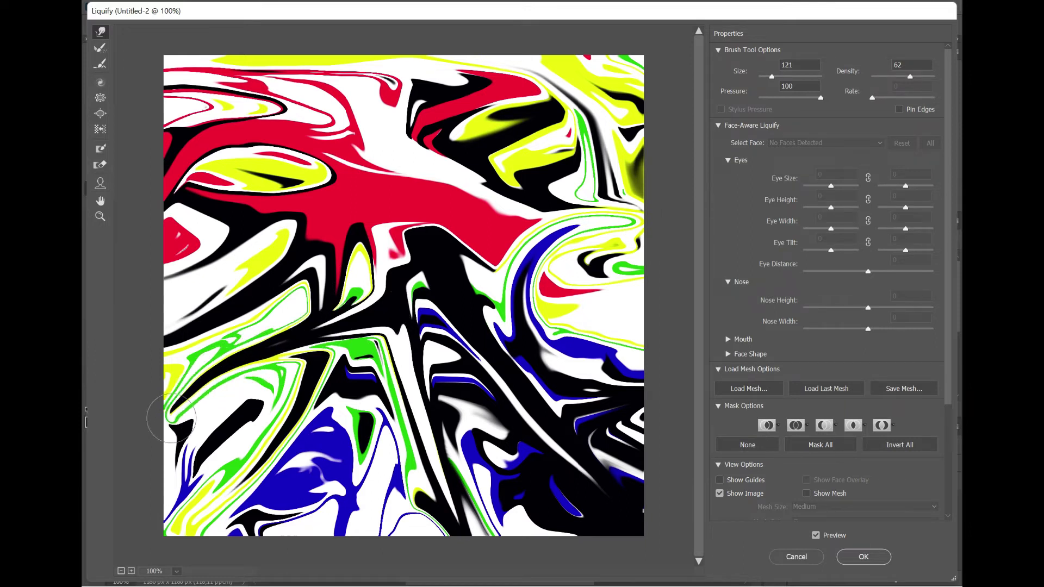
left_click_drag(408, 348, 514, 313)
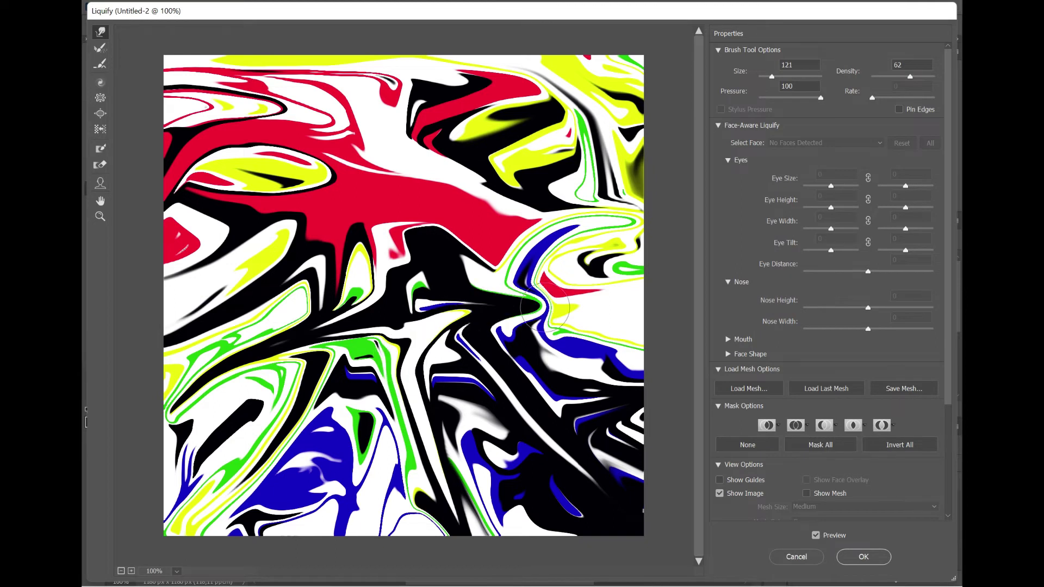
mouse_move(435, 331)
left_mouse_down()
mouse_move(526, 303)
mouse_move(594, 302)
left_mouse_up()
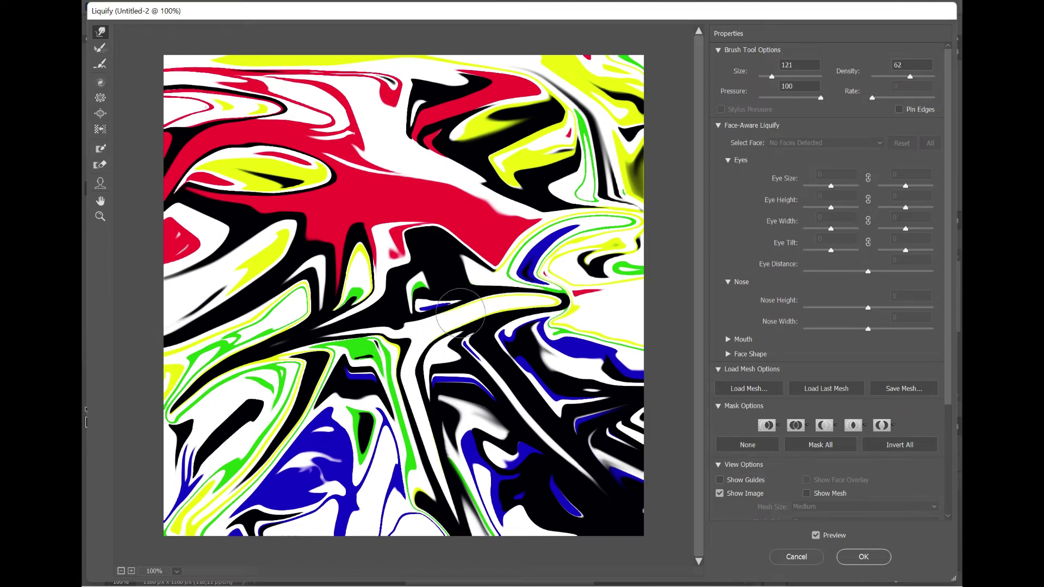
left_click_drag(500, 309, 650, 297)
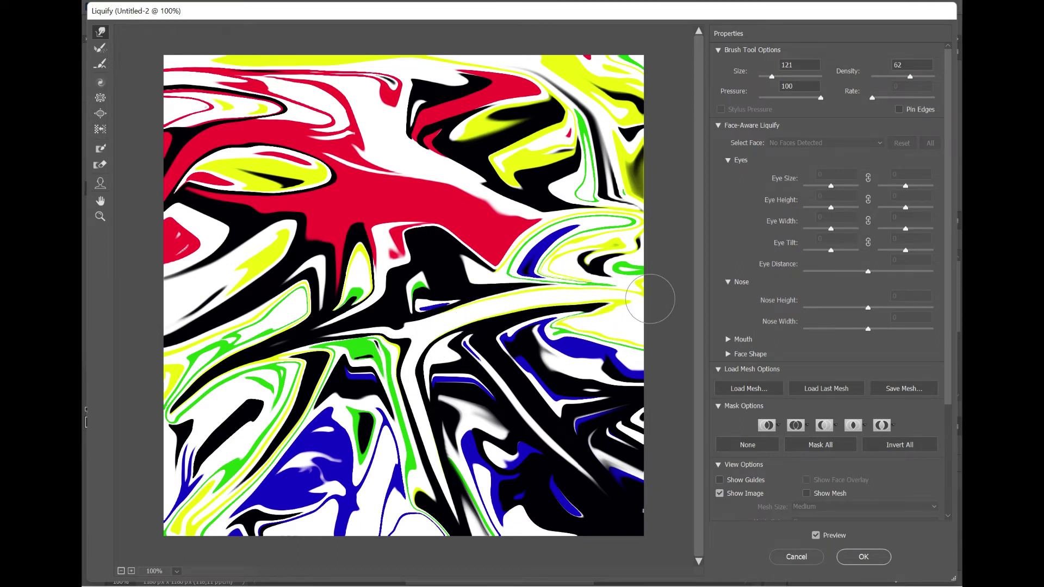
left_click_drag(501, 315, 671, 305)
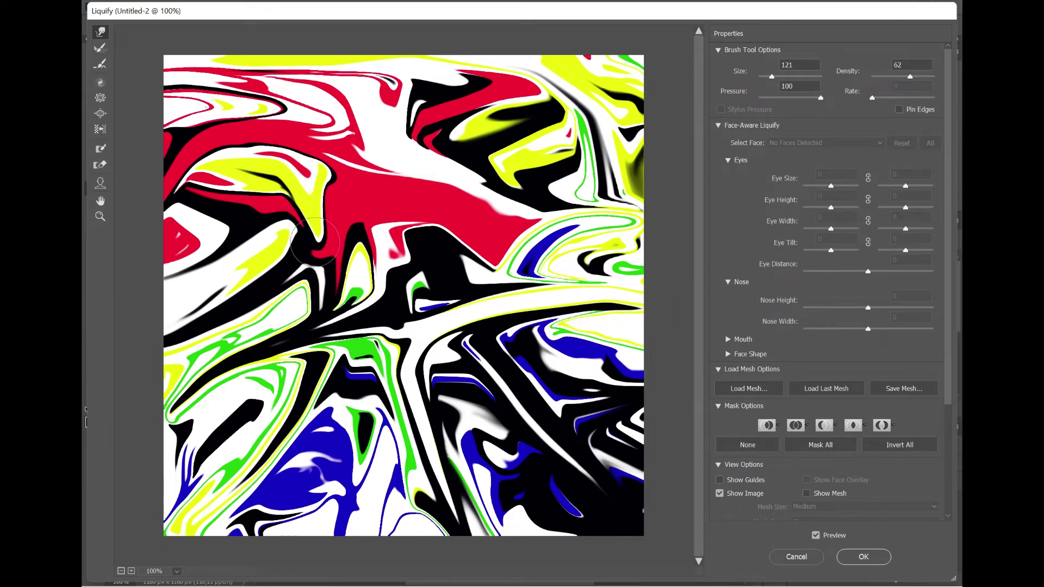
- Stretch the yellow band into a long drip reaching the bottom of the image
left_click_drag(298, 170, 305, 272)
mouse_move(270, 179)
left_mouse_down()
mouse_move(285, 305)
mouse_move(313, 326)
left_mouse_up()
left_click_drag(288, 201, 338, 370)
left_click_drag(301, 233, 348, 457)
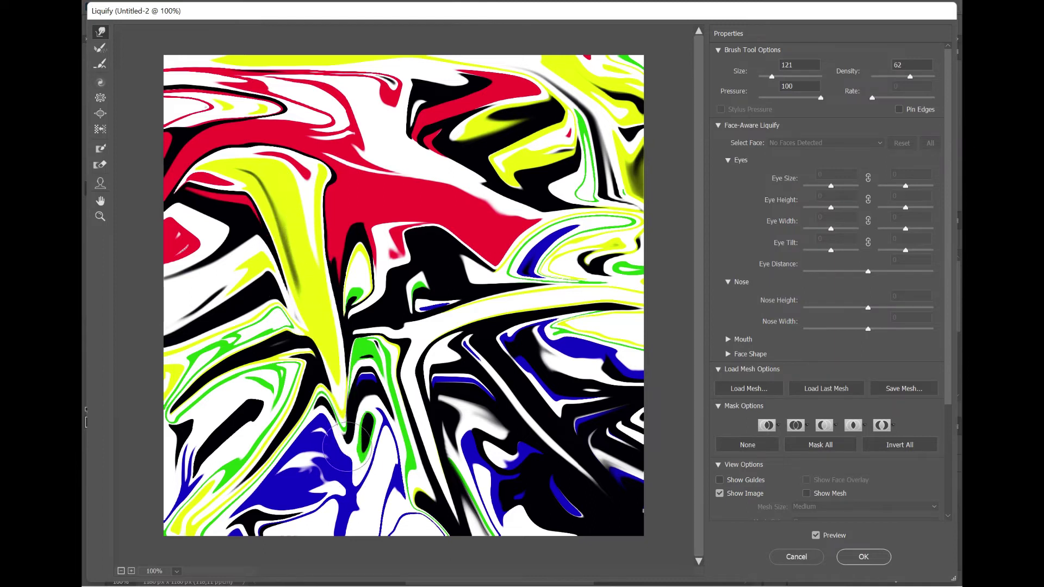
left_click_drag(308, 313, 357, 538)
left_click_drag(321, 343, 347, 522)
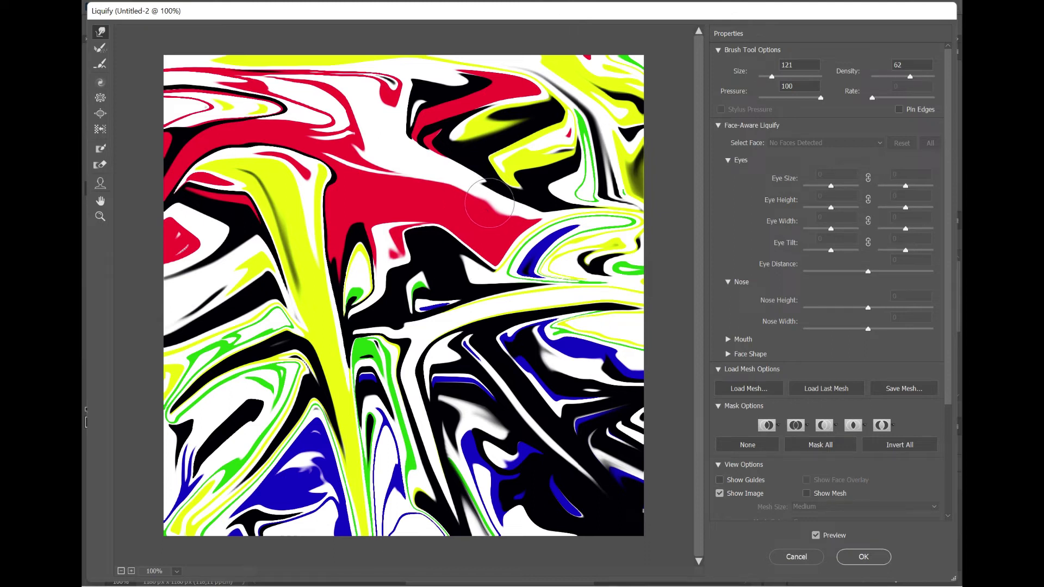
- Pull the red region into a long narrow streak toward the bottom, sweeping nearby streaks down-right
left_click_drag(369, 217, 402, 278)
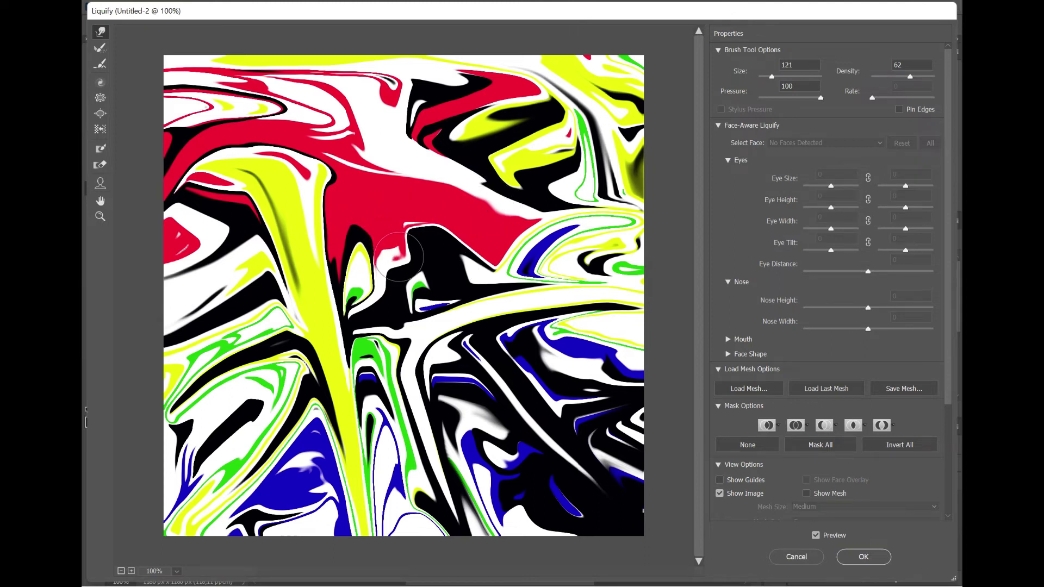
left_click_drag(381, 218, 457, 456)
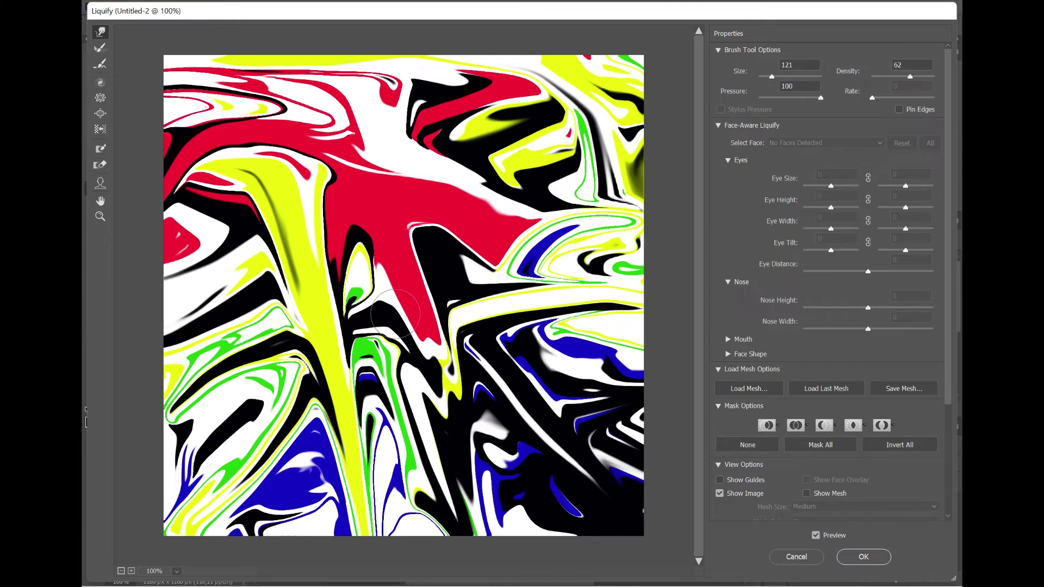
left_click_drag(395, 314, 459, 419)
left_click_drag(413, 320, 537, 576)
left_click_drag(490, 470, 524, 514)
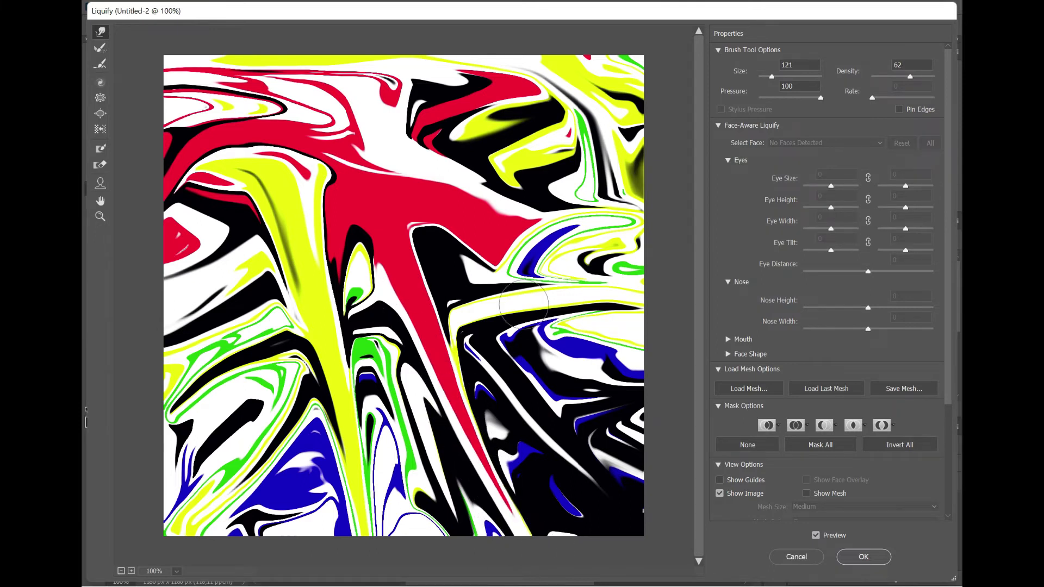
left_click_drag(494, 216, 555, 338)
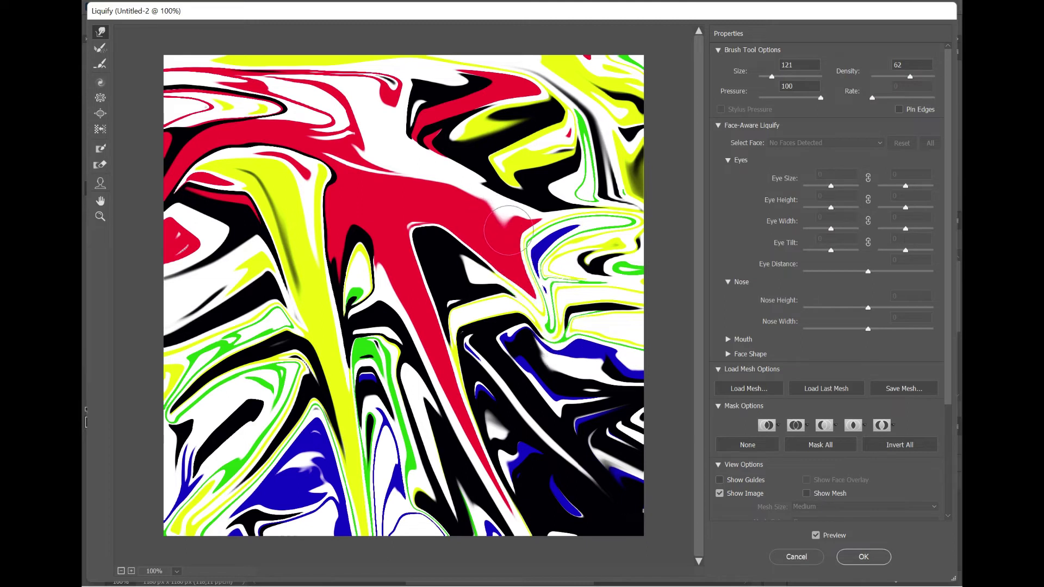
- Push the red streak down-right toward the bottom-right, and smear yellow and black down-left
left_click_drag(509, 230, 577, 353)
left_click_drag(522, 261, 592, 381)
left_click_drag(551, 328, 661, 498)
left_click_drag(629, 441, 653, 478)
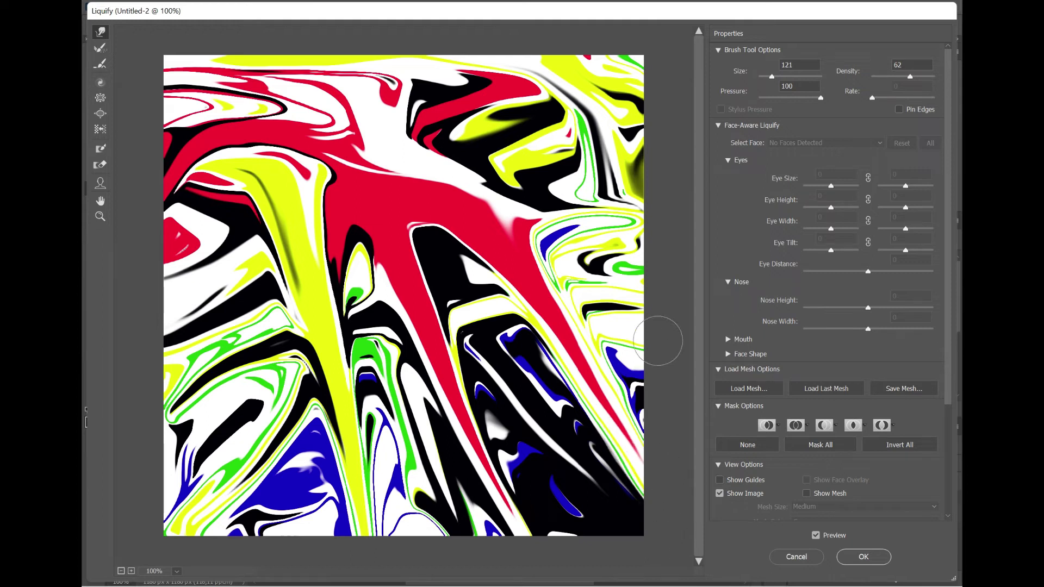
left_click_drag(289, 283, 129, 357)
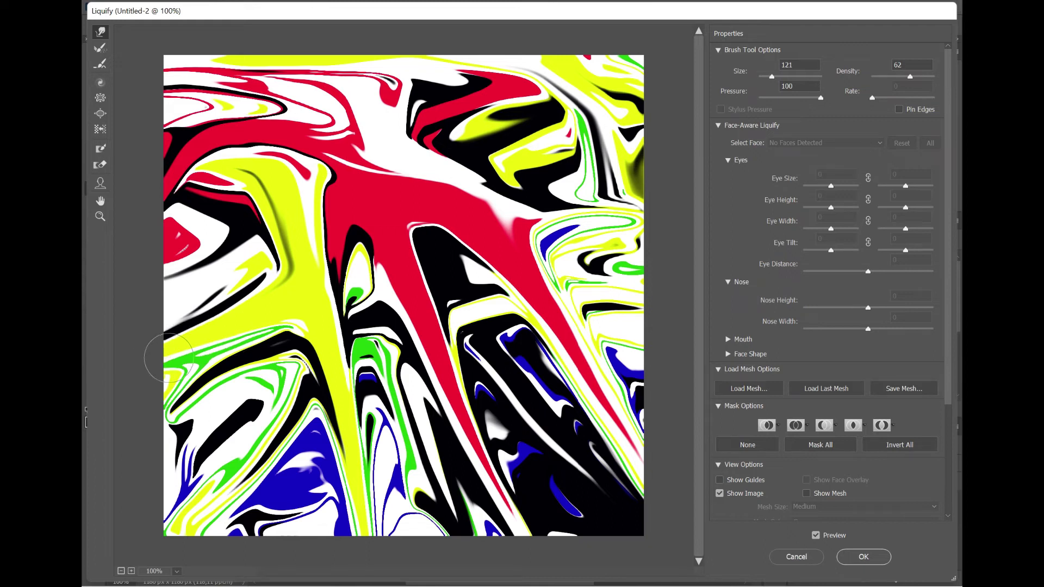
- Sweep the top-right streaks up-right and pull the black streak up and left across the top
left_click_drag(470, 205, 649, 83)
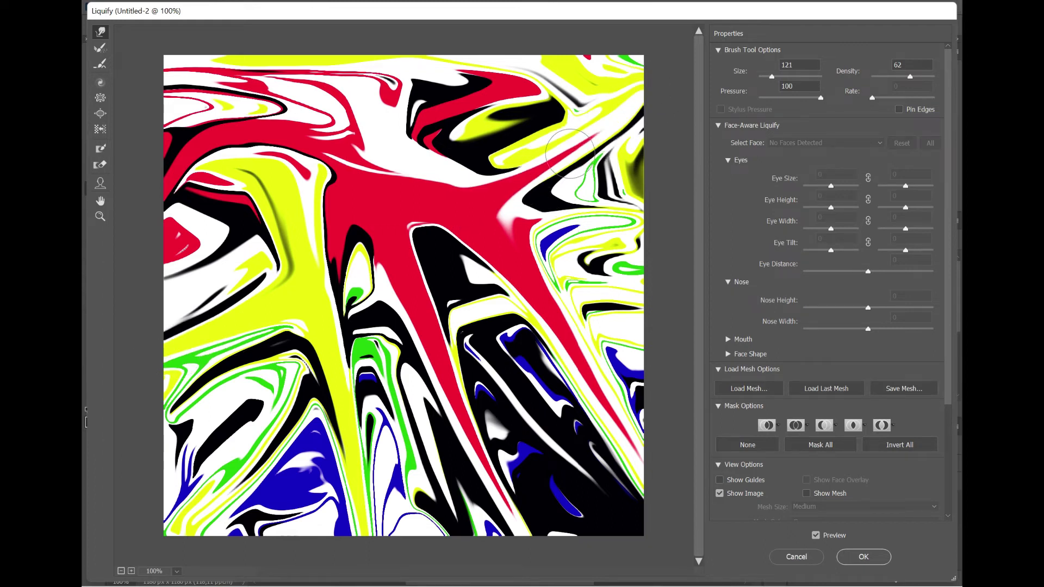
left_click_drag(570, 153, 667, 61)
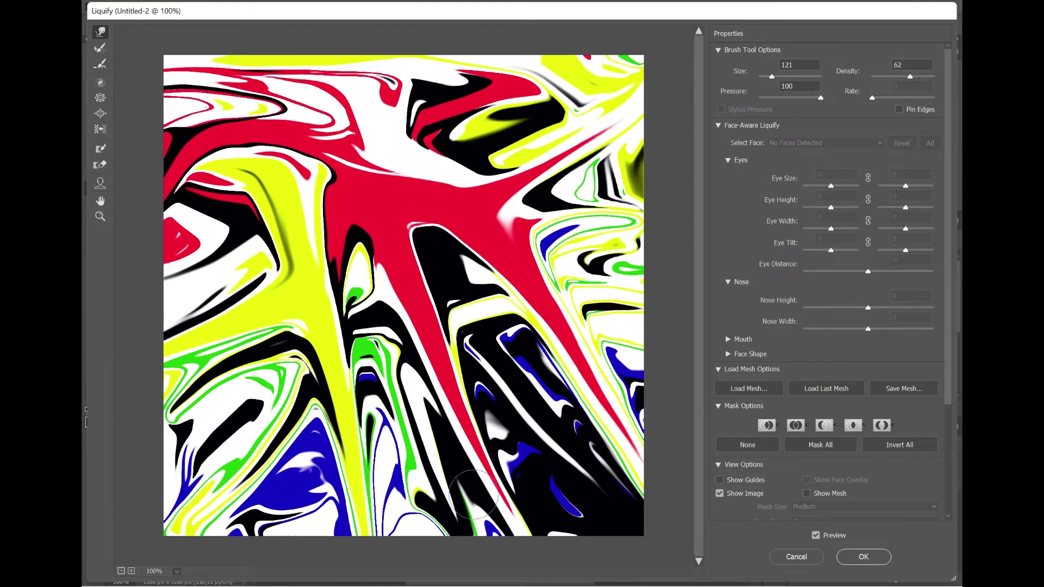
mouse_move(439, 255)
left_mouse_down()
mouse_move(428, 114)
mouse_move(380, 81)
left_mouse_up()
mouse_move(424, 142)
left_mouse_down()
mouse_move(380, 87)
mouse_move(312, 67)
left_mouse_up()
left_click_drag(410, 123, 152, 87)
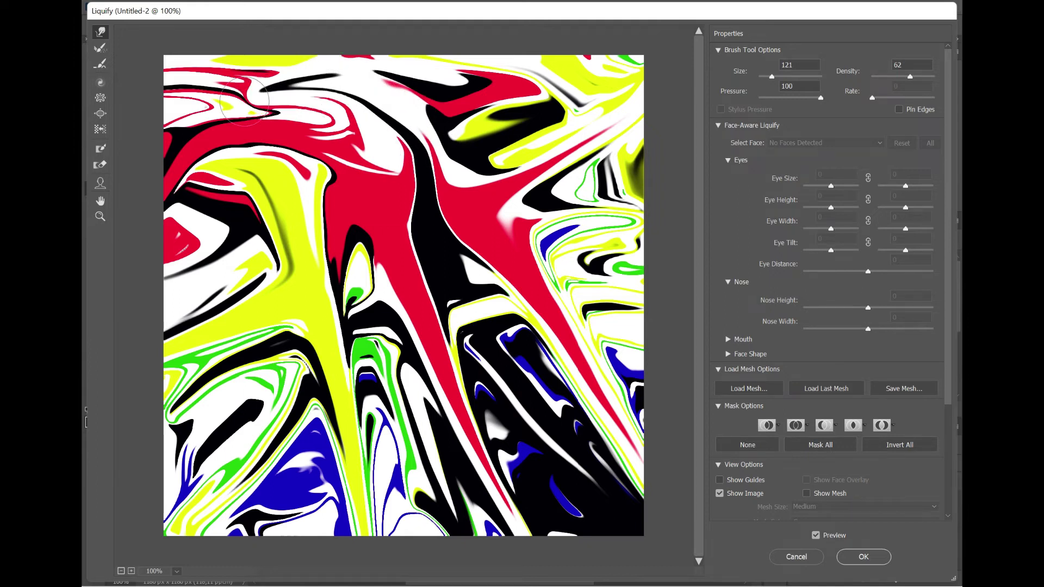
- Smear the top-left red and black streak leftward off the edge, leaving white with thin black lines
left_click_drag(278, 68, 127, 88)
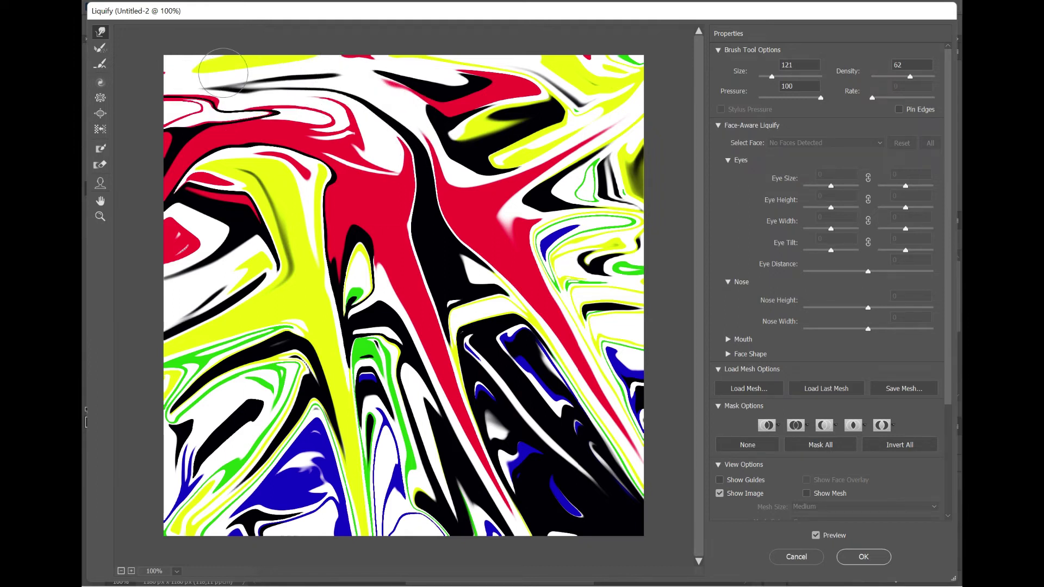
left_click_drag(266, 77, 140, 76)
left_click_drag(243, 66, 147, 72)
left_click_drag(371, 106, 223, 76)
left_click_drag(323, 98, 138, 64)
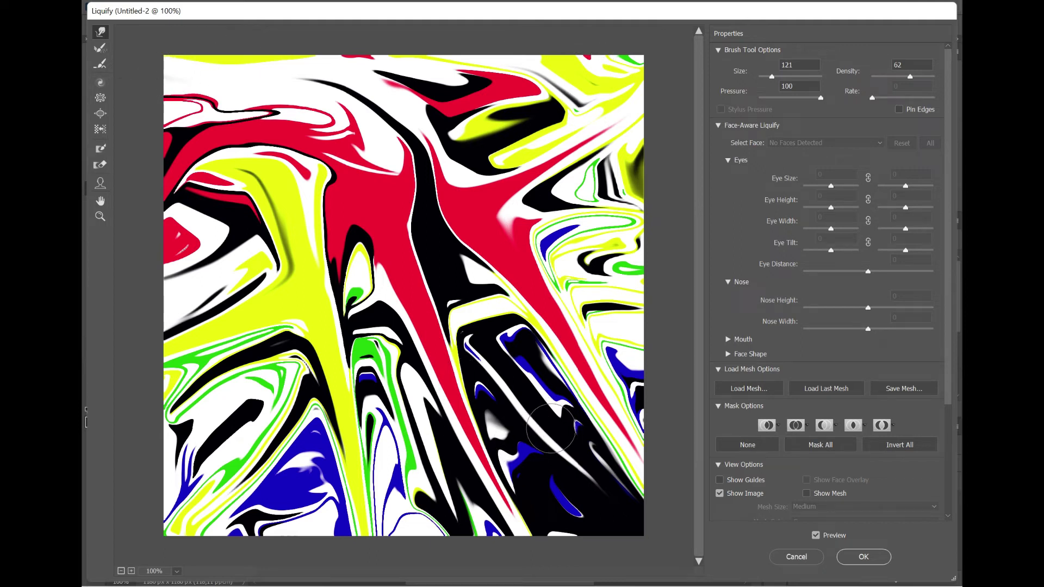
- Push and curl the black and red shapes near the top up and to the left
left_click_drag(429, 172, 471, 115)
left_click_drag(428, 82, 339, 95)
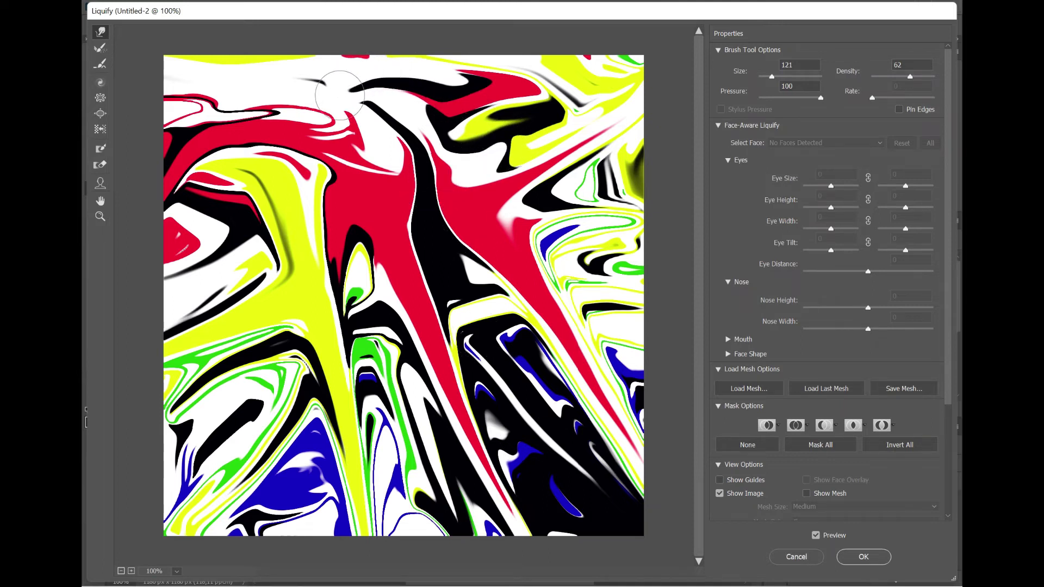
mouse_move(374, 158)
left_mouse_down()
mouse_move(340, 119)
mouse_move(345, 95)
mouse_move(297, 77)
left_mouse_up()
mouse_move(379, 94)
left_mouse_down()
mouse_move(305, 74)
mouse_move(283, 78)
mouse_move(354, 94)
mouse_move(228, 75)
left_mouse_up()
mouse_move(328, 114)
left_mouse_down()
mouse_move(375, 93)
mouse_move(348, 109)
mouse_move(279, 48)
left_mouse_up()
- Stretch the black strand at top centre up to the top edge, curving it at upper left
mouse_move(342, 108)
left_mouse_down()
mouse_move(370, 128)
mouse_move(408, 60)
left_mouse_up()
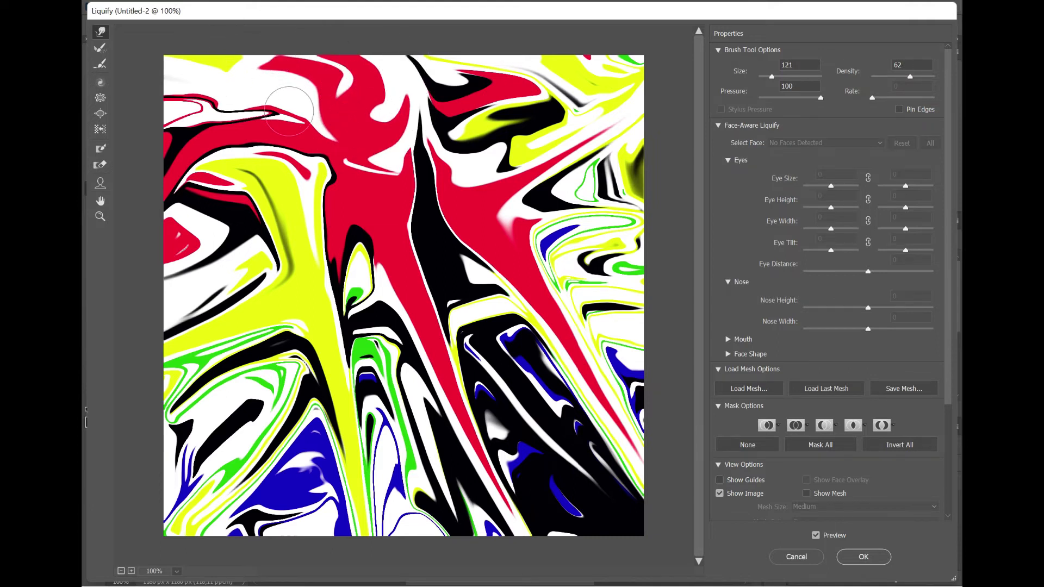
mouse_move(289, 111)
left_mouse_down()
mouse_move(226, 84)
mouse_move(266, 143)
left_mouse_up()
mouse_move(367, 145)
left_mouse_down()
mouse_move(403, 169)
mouse_move(413, 163)
mouse_move(411, 94)
left_mouse_up()
mouse_move(390, 149)
left_mouse_down()
mouse_move(411, 179)
mouse_move(414, 123)
left_mouse_up()
mouse_move(405, 190)
left_mouse_down()
mouse_move(381, 187)
mouse_move(422, 95)
left_mouse_up()
left_click_drag(406, 180, 405, 60)
left_click_drag(429, 163, 409, 56)
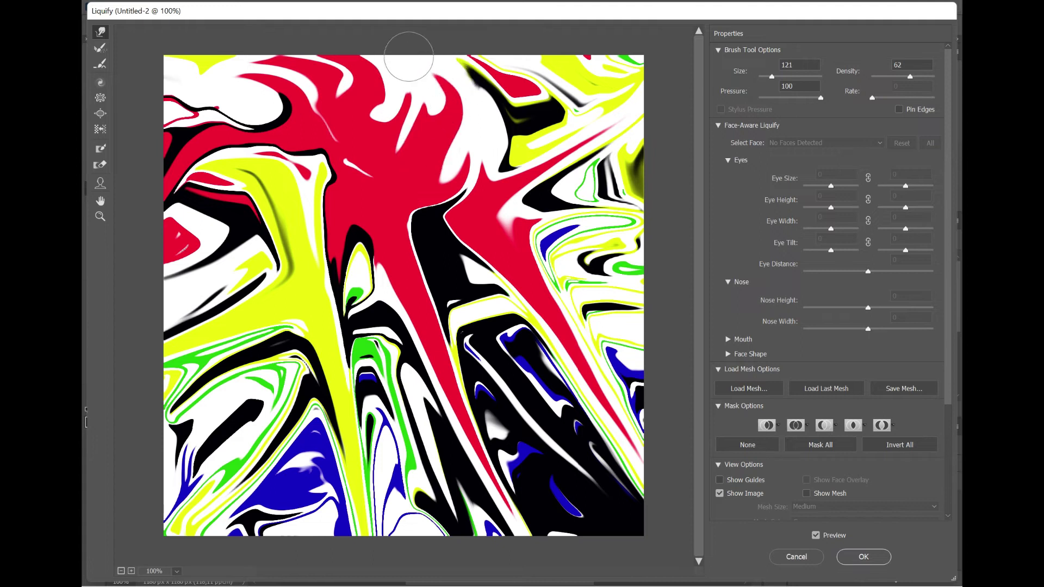
- Push white up-right into the red area near the top centre
left_click_drag(447, 102, 417, 89)
left_click_drag(455, 172, 479, 128)
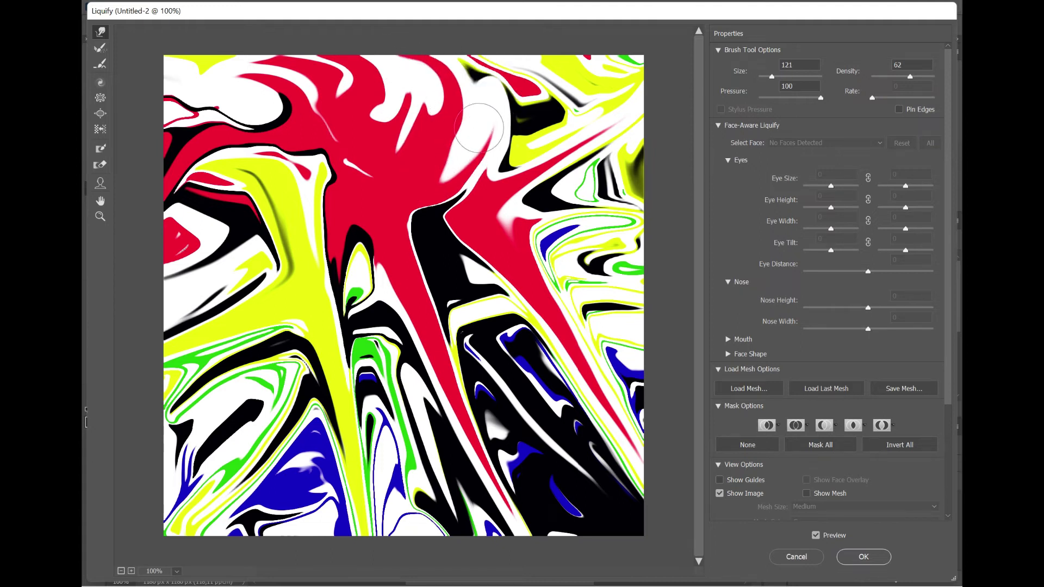
left_click_drag(450, 170, 504, 82)
left_click_drag(459, 164, 503, 79)
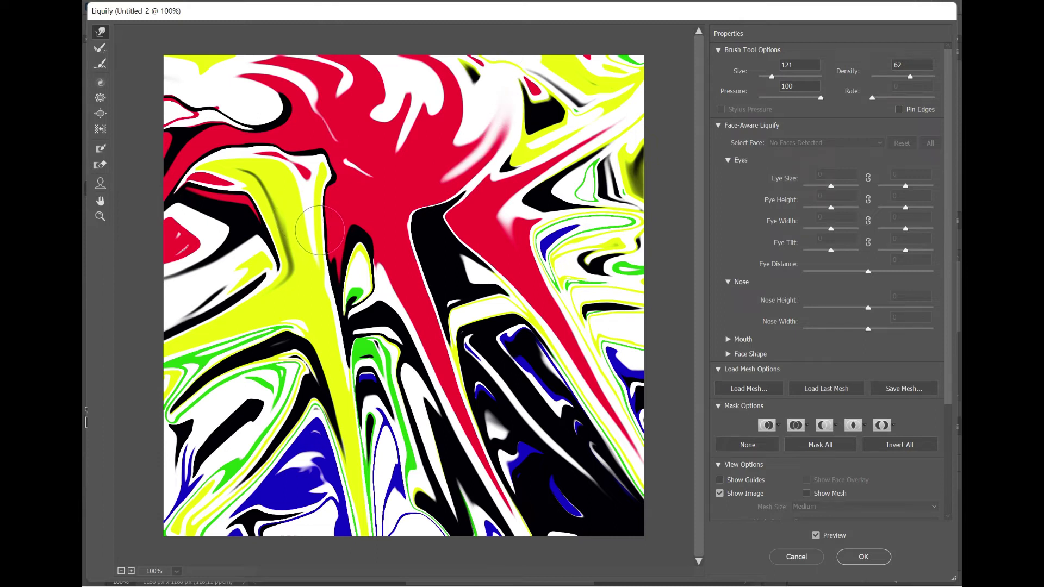
- Pull a long red streak and white trail down to the bottom, and spread the upper yellow-black shapes sideways
left_click_drag(330, 234, 348, 392)
left_click_drag(330, 266, 359, 522)
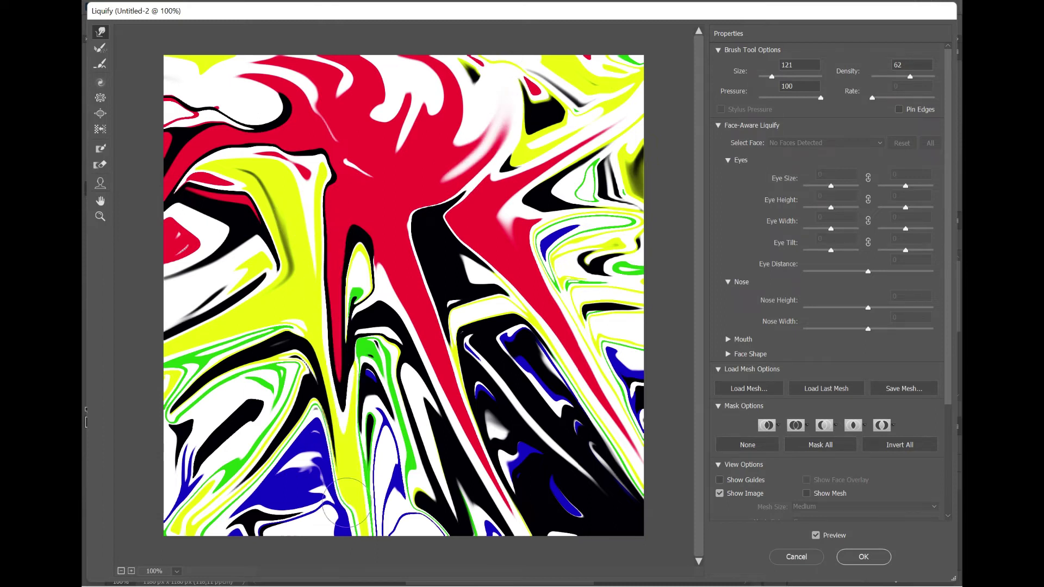
left_click_drag(331, 321, 409, 542)
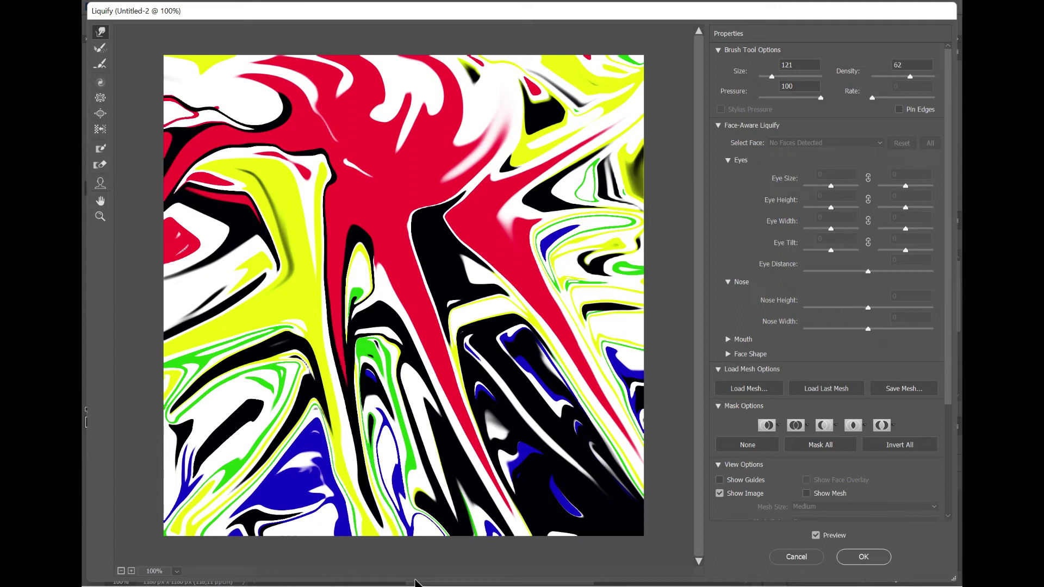
left_click_drag(345, 427, 391, 547)
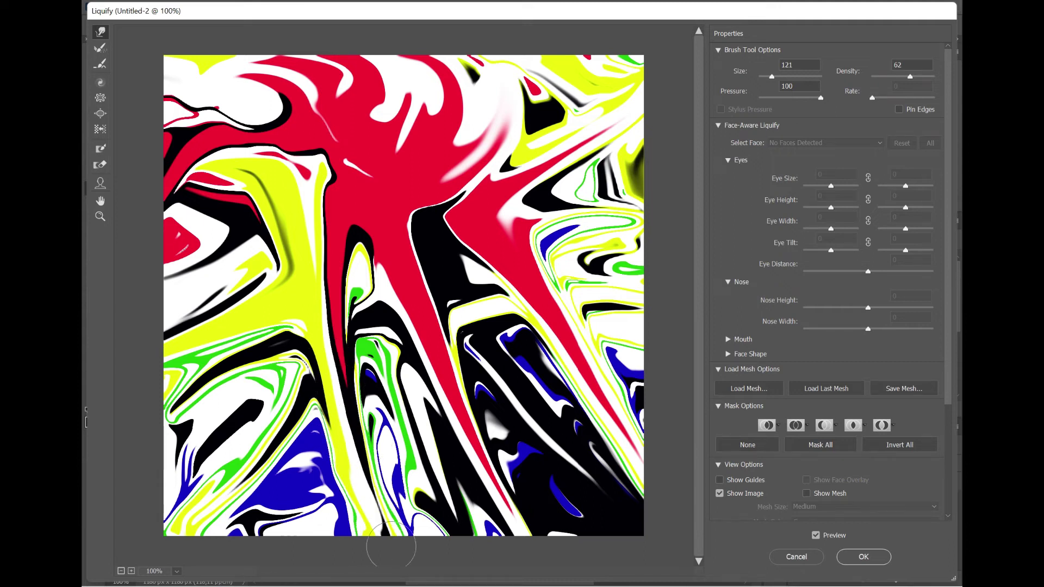
left_click_drag(364, 478, 426, 585)
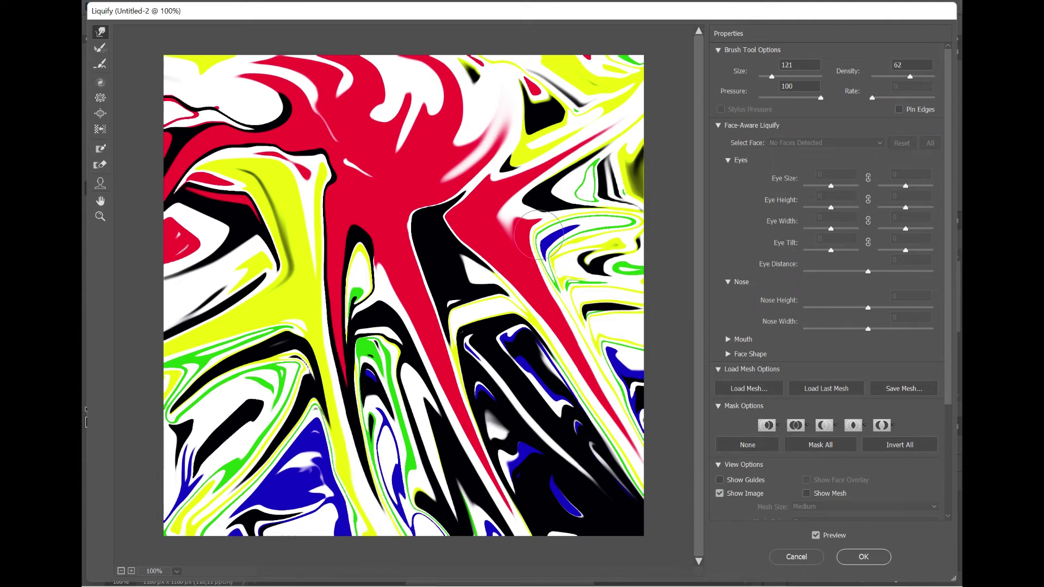
mouse_move(514, 162)
left_mouse_down()
mouse_move(620, 95)
mouse_move(609, 87)
mouse_move(639, 52)
left_mouse_up()
left_click_drag(390, 185, 188, 193)
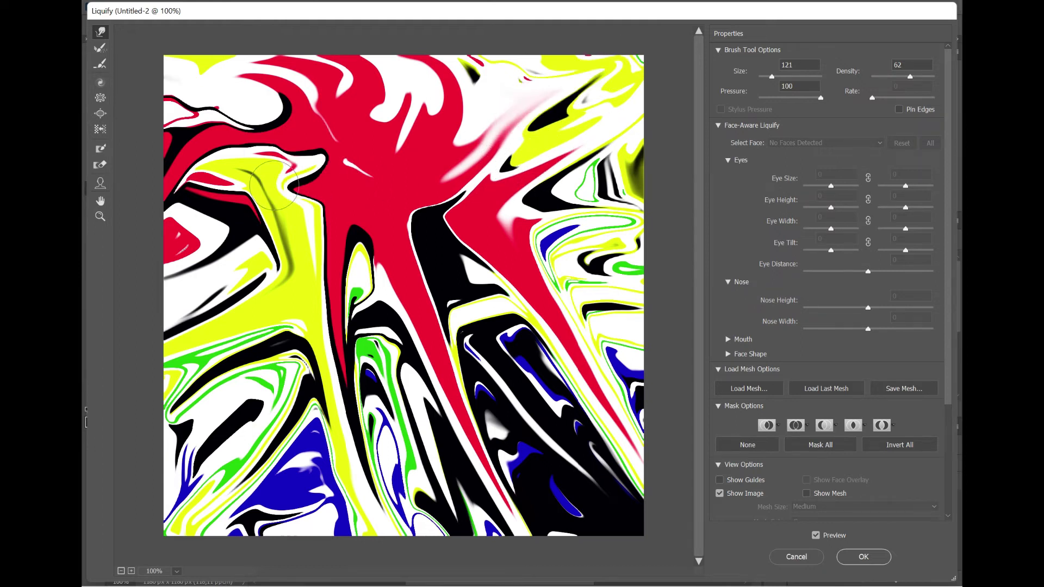
left_click_drag(256, 198, 170, 188)
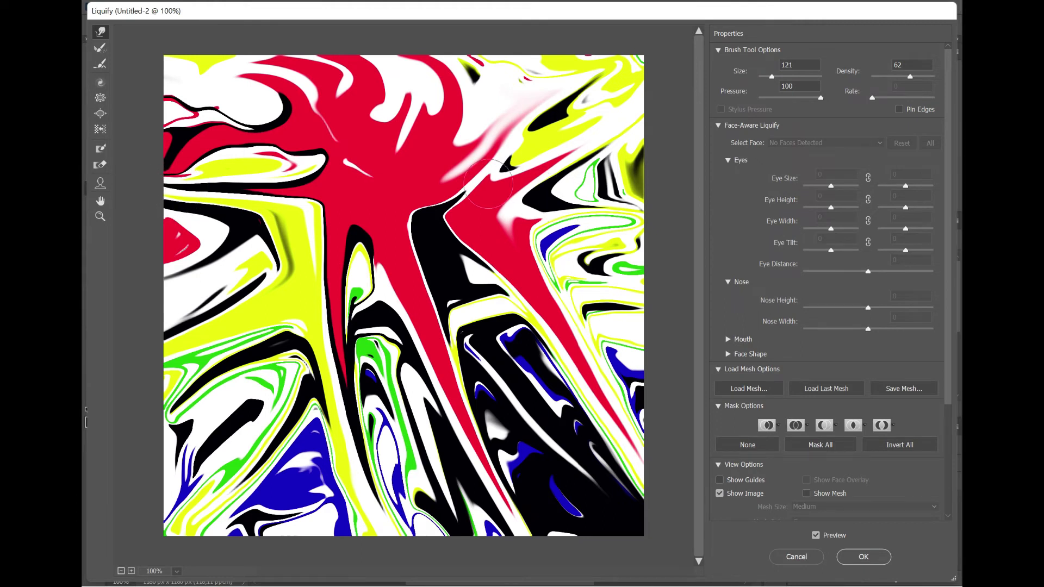
- Carry the red arm up and right until it reaches the top-right canvas edge
left_click_drag(488, 184, 535, 176)
left_click_drag(482, 157, 606, 129)
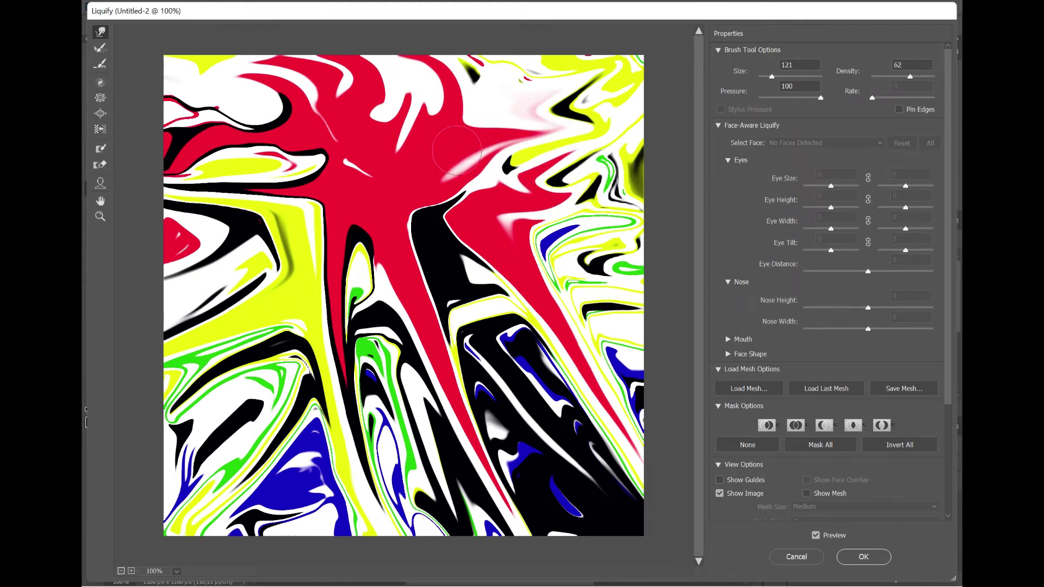
left_click_drag(457, 150, 640, 135)
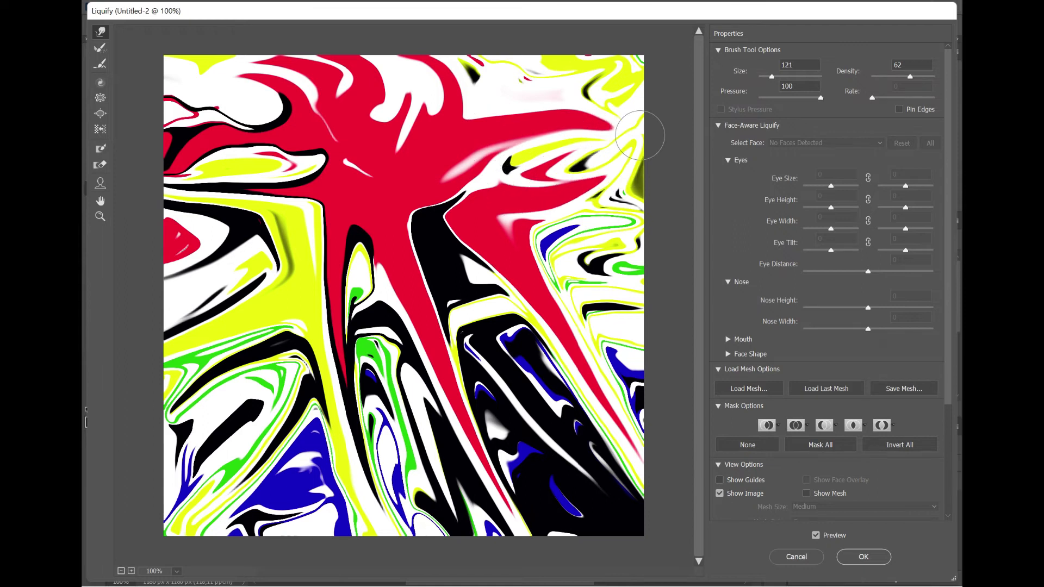
left_click_drag(552, 183, 654, 129)
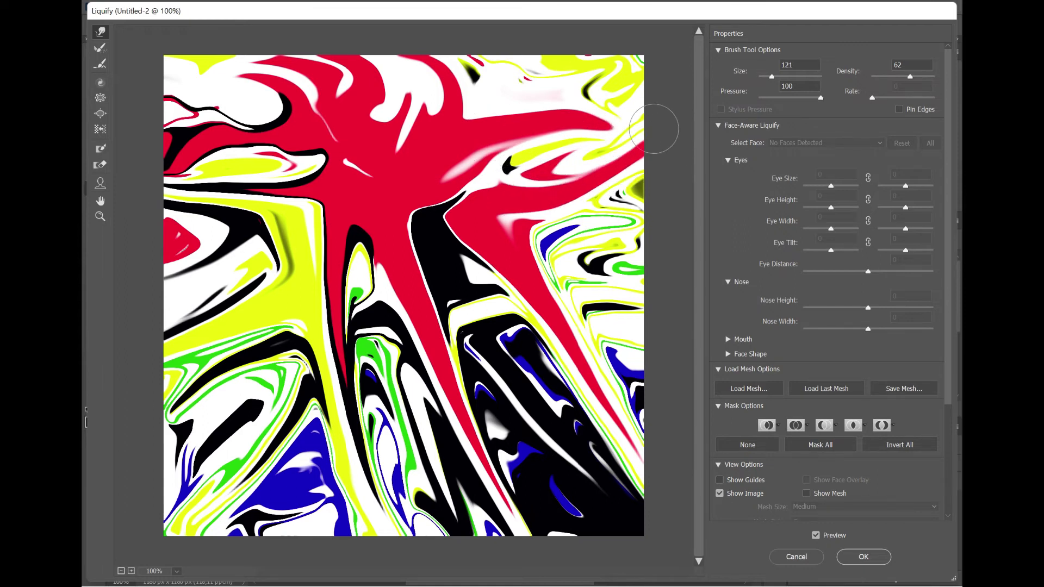
left_click_drag(555, 122, 674, 134)
left_click_drag(509, 124, 645, 127)
- Narrow the red band's end and fill the top-right corner with white and yellow swirls
left_click_drag(550, 107, 686, 135)
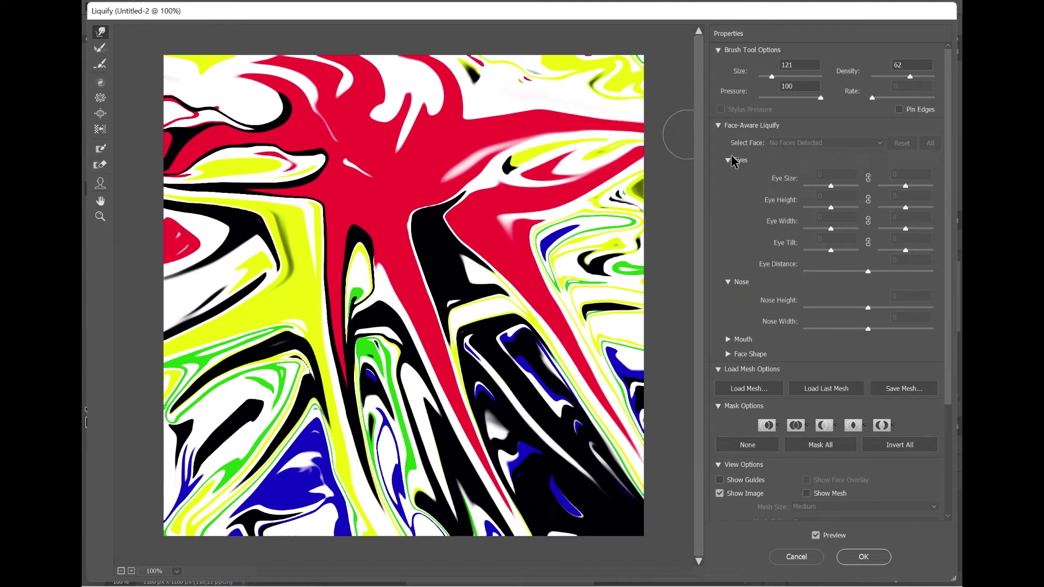
left_click_drag(520, 103, 644, 130)
left_click_drag(573, 105, 676, 139)
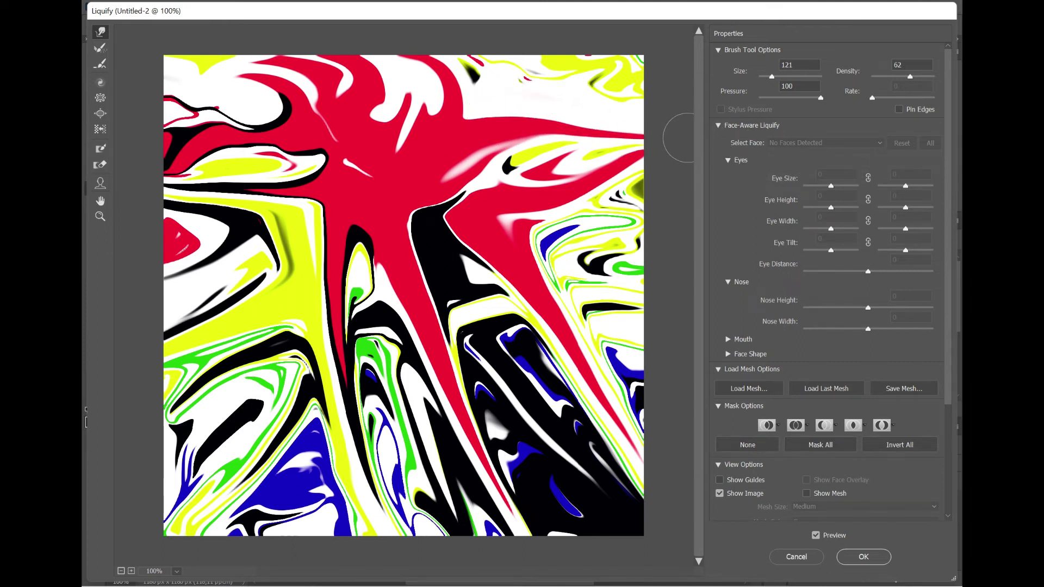
mouse_move(593, 183)
left_mouse_down()
mouse_move(671, 120)
mouse_move(653, 91)
left_mouse_up()
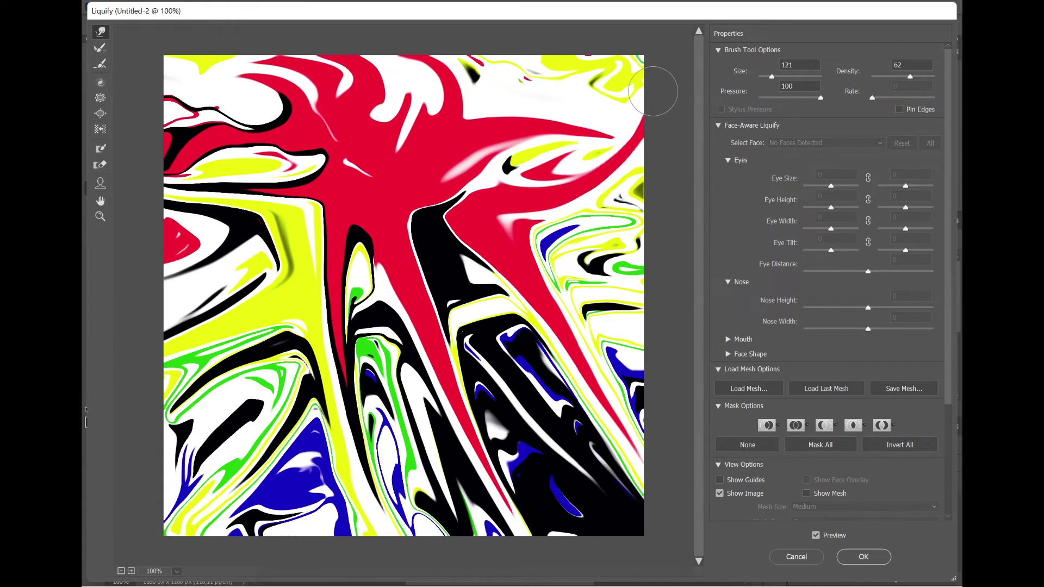
left_click_drag(612, 171, 655, 82)
left_click_drag(647, 159, 655, 76)
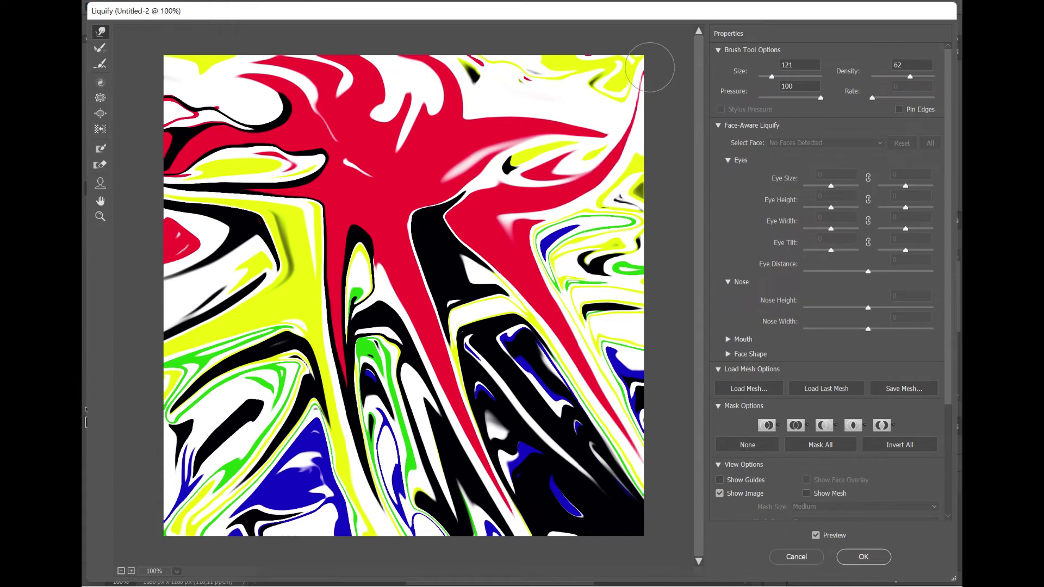
left_click_drag(650, 135, 647, 49)
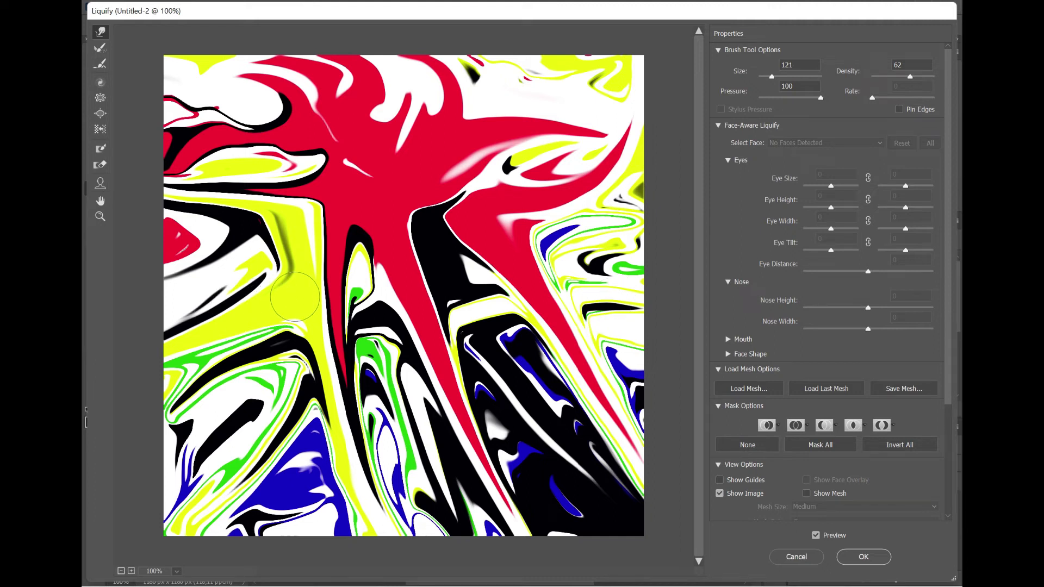
mouse_move(309, 358)
left_mouse_down()
mouse_move(383, 339)
mouse_move(273, 389)
mouse_move(553, 397)
mouse_move(445, 419)
mouse_move(339, 463)
mouse_move(459, 375)
mouse_move(503, 399)
mouse_move(409, 361)
mouse_move(381, 334)
mouse_move(338, 323)
mouse_move(496, 325)
mouse_move(432, 343)
mouse_move(443, 327)
mouse_move(454, 337)
mouse_move(475, 325)
mouse_move(309, 347)
mouse_move(338, 315)
left_mouse_up()
- Stretch the lower green smear out to the right, spreading white, and lift a red streak
mouse_move(290, 401)
left_mouse_down()
mouse_move(375, 441)
mouse_move(421, 403)
left_mouse_up()
mouse_move(485, 465)
left_mouse_down()
mouse_move(479, 450)
mouse_move(408, 424)
mouse_move(434, 402)
left_mouse_up()
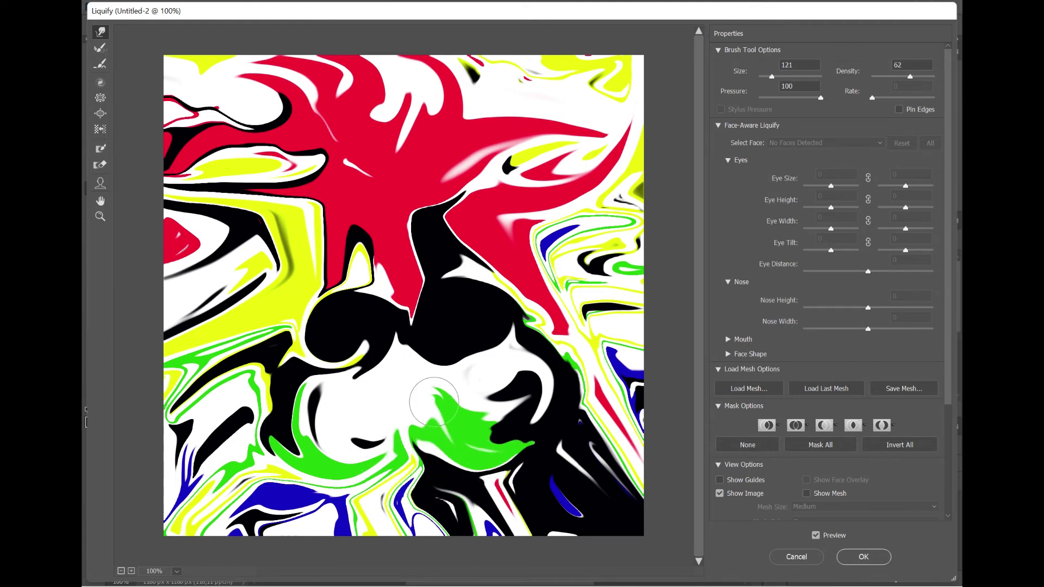
mouse_move(363, 464)
left_mouse_down()
mouse_move(419, 402)
mouse_move(533, 440)
mouse_move(582, 369)
mouse_move(566, 418)
left_mouse_up()
mouse_move(604, 157)
left_mouse_down()
mouse_move(578, 51)
mouse_move(620, 103)
left_mouse_up()
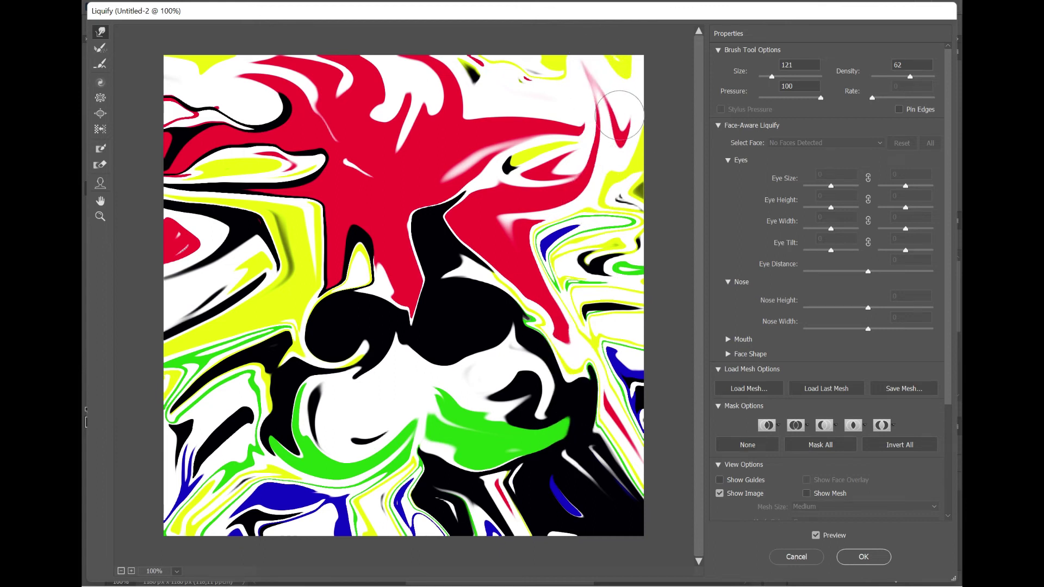
- Warp the lower-left yellow, black and green bands down toward the bottom, blending the red blob
left_click_drag(185, 193, 139, 105)
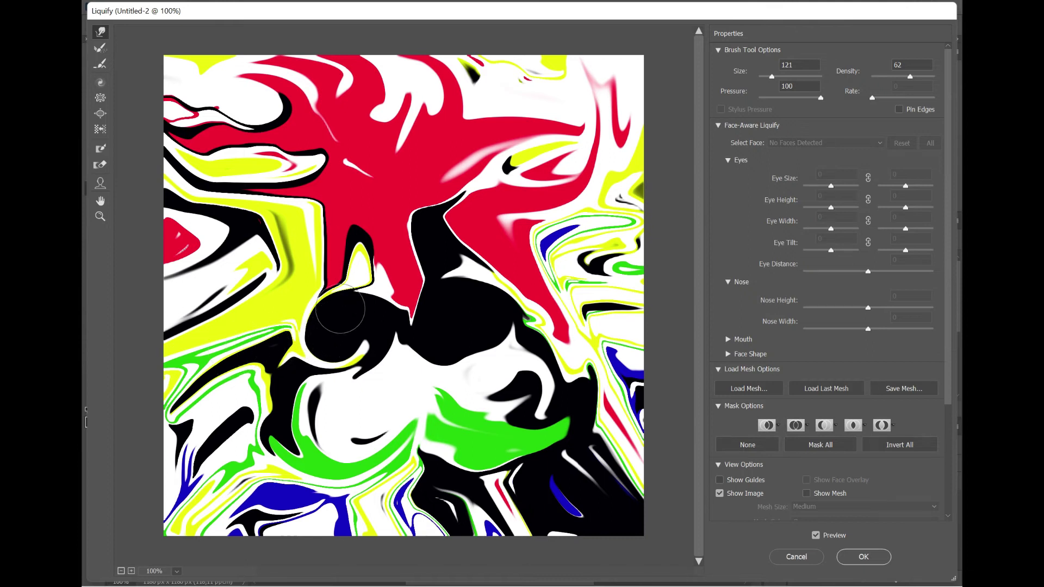
mouse_move(257, 297)
left_mouse_down()
mouse_move(185, 341)
mouse_move(200, 408)
left_mouse_up()
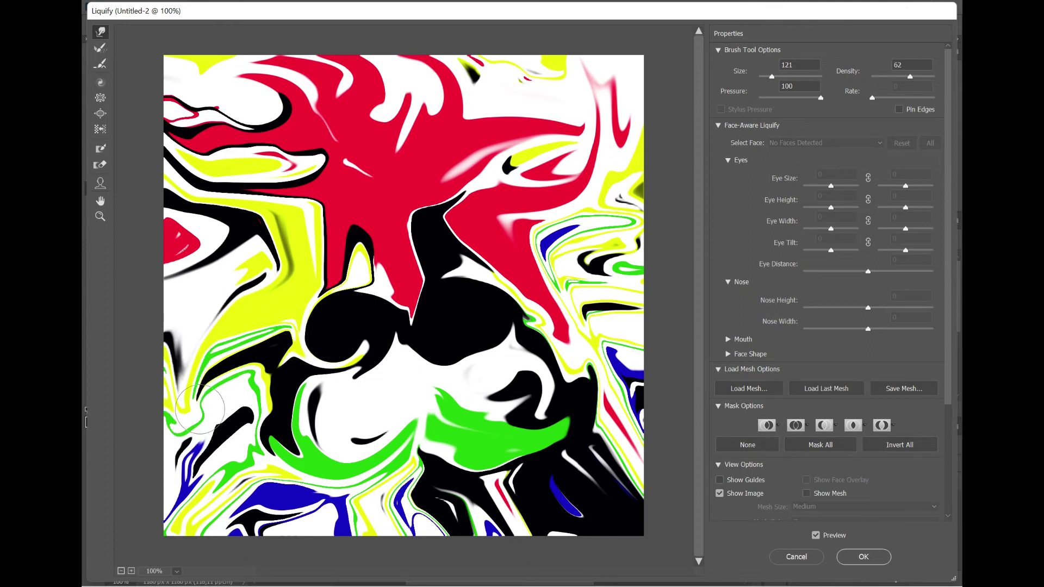
left_click_drag(170, 249, 196, 348)
mouse_move(180, 277)
left_mouse_down()
mouse_move(163, 168)
mouse_move(190, 95)
left_mouse_up()
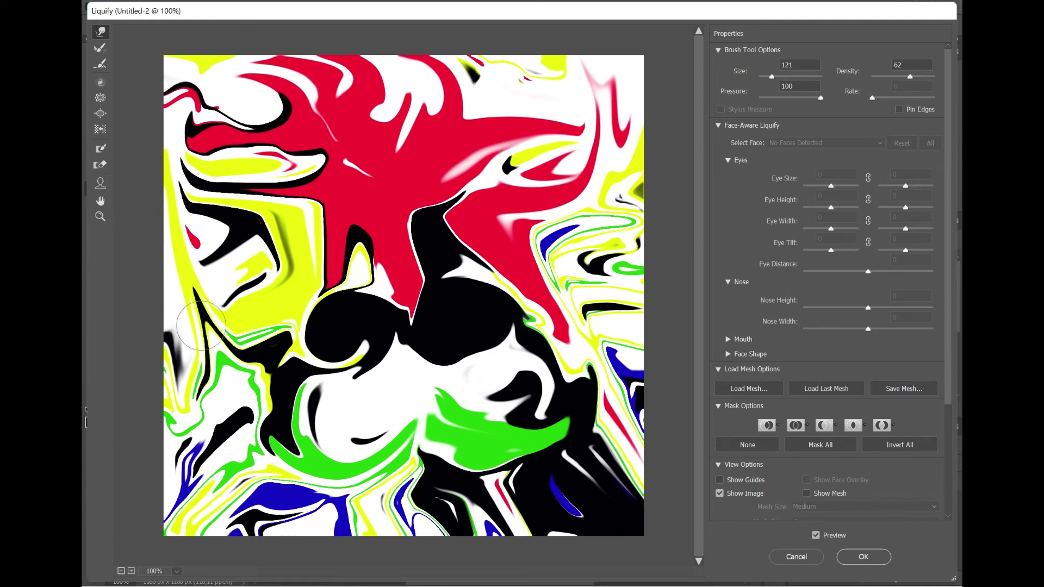
left_click_drag(165, 365, 215, 506)
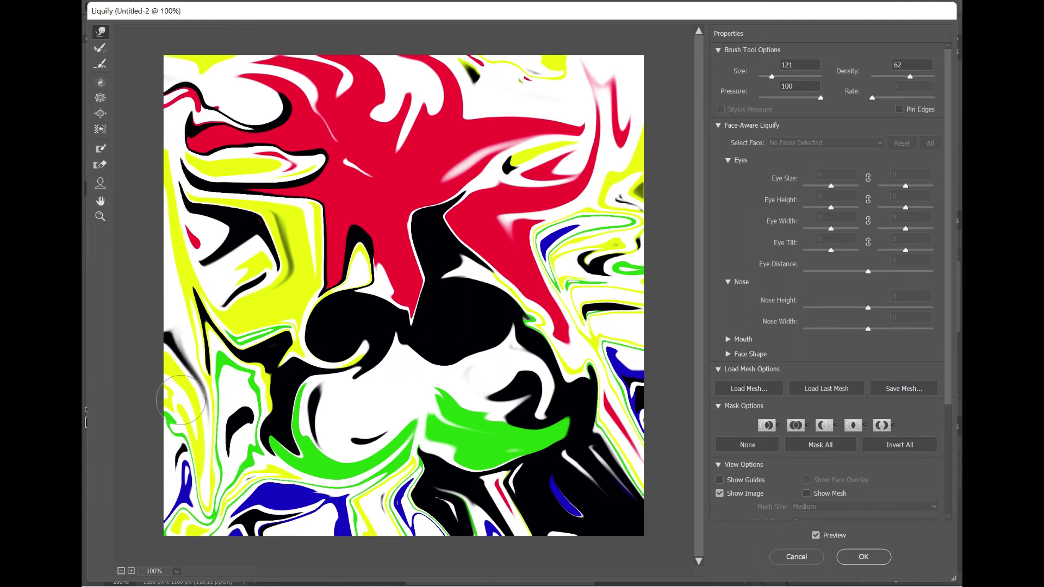
left_click_drag(181, 415, 207, 533)
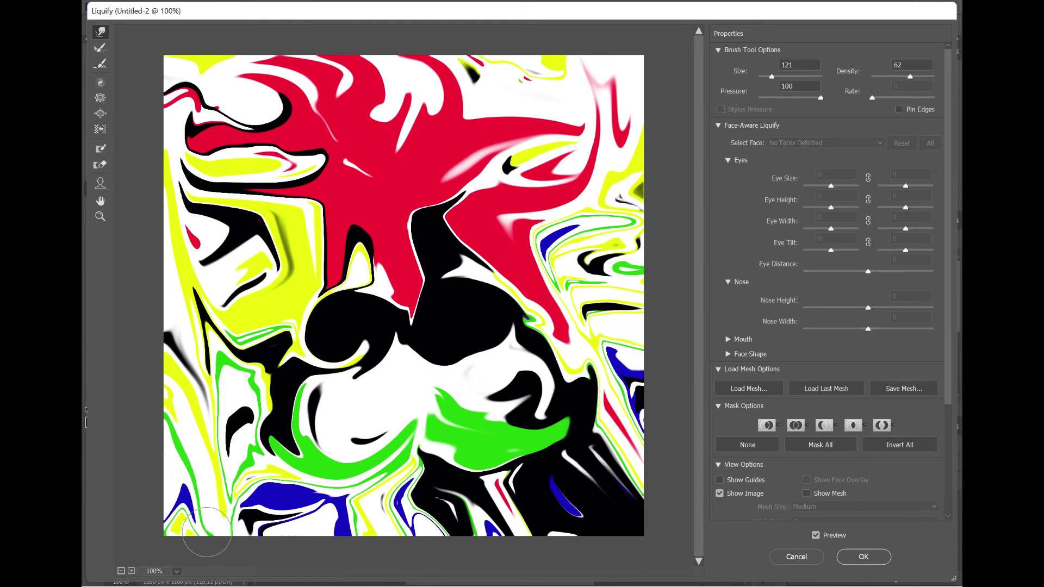
- Push the right-edge yellow, white and red bands upward toward the top edge
left_click_drag(610, 223, 650, 353)
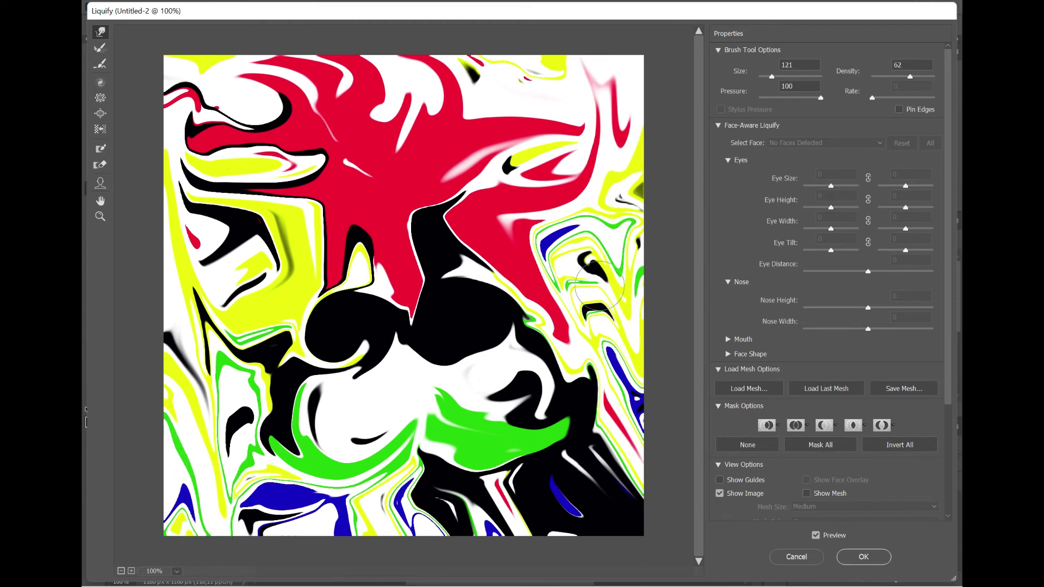
left_click_drag(614, 207, 612, 32)
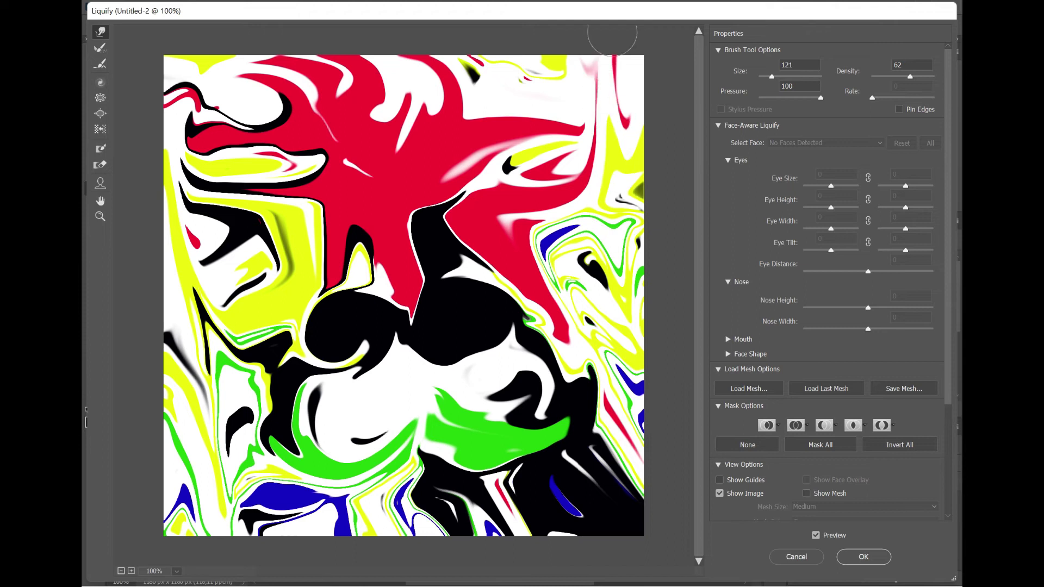
left_click_drag(626, 121, 616, 26)
mouse_move(631, 93)
left_mouse_down()
mouse_move(550, 76)
mouse_move(610, 120)
mouse_move(590, 158)
mouse_move(584, 92)
mouse_move(578, 118)
left_mouse_up()
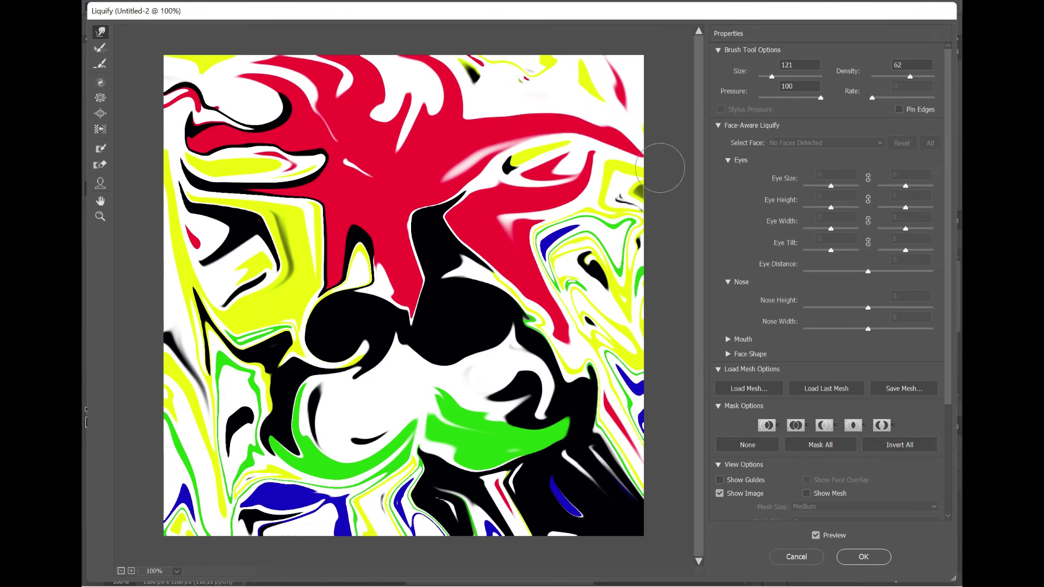
mouse_move(583, 189)
left_mouse_down()
mouse_move(604, 62)
mouse_move(575, 37)
left_mouse_up()
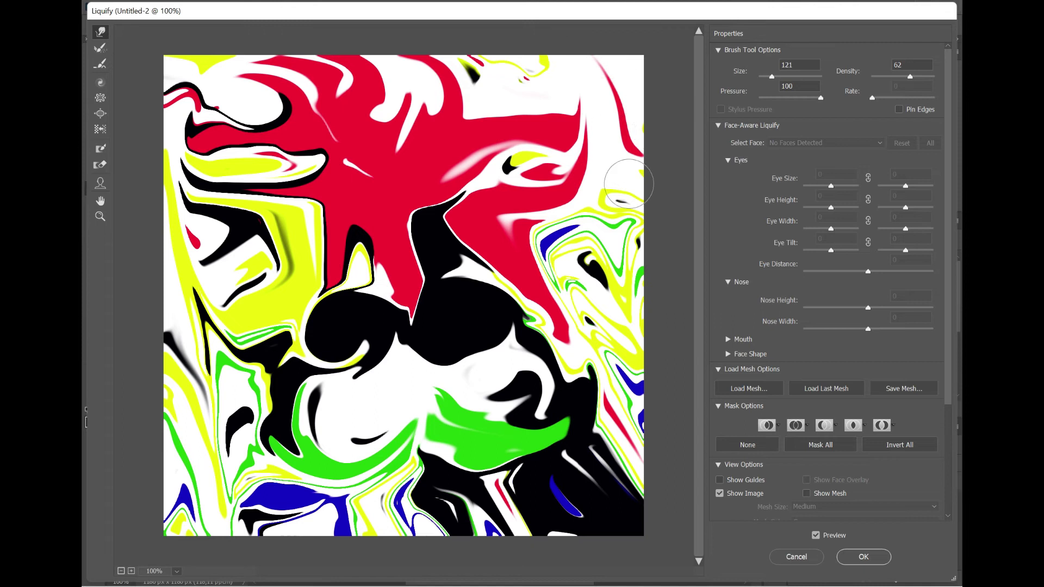
- Sweep the right-side yellow and green swirls up into the red, looping toward the top
left_click_drag(606, 278, 609, 119)
left_click_drag(583, 252, 592, 84)
mouse_move(604, 173)
left_mouse_down()
mouse_move(593, 63)
mouse_move(571, 60)
left_mouse_up()
mouse_move(604, 131)
left_mouse_down()
mouse_move(509, 80)
mouse_move(478, 10)
left_mouse_up()
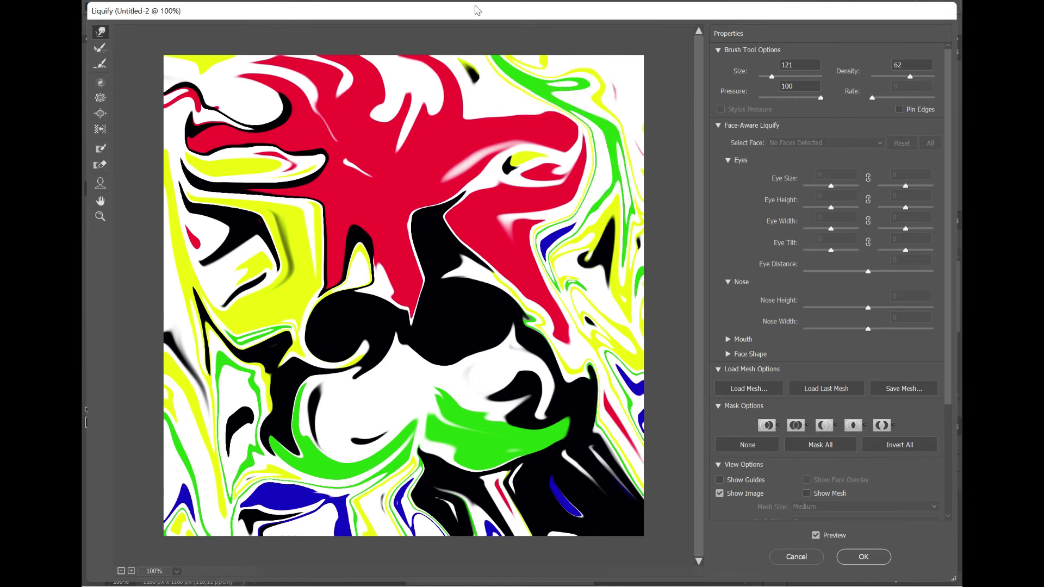
left_click_drag(575, 96, 642, 60)
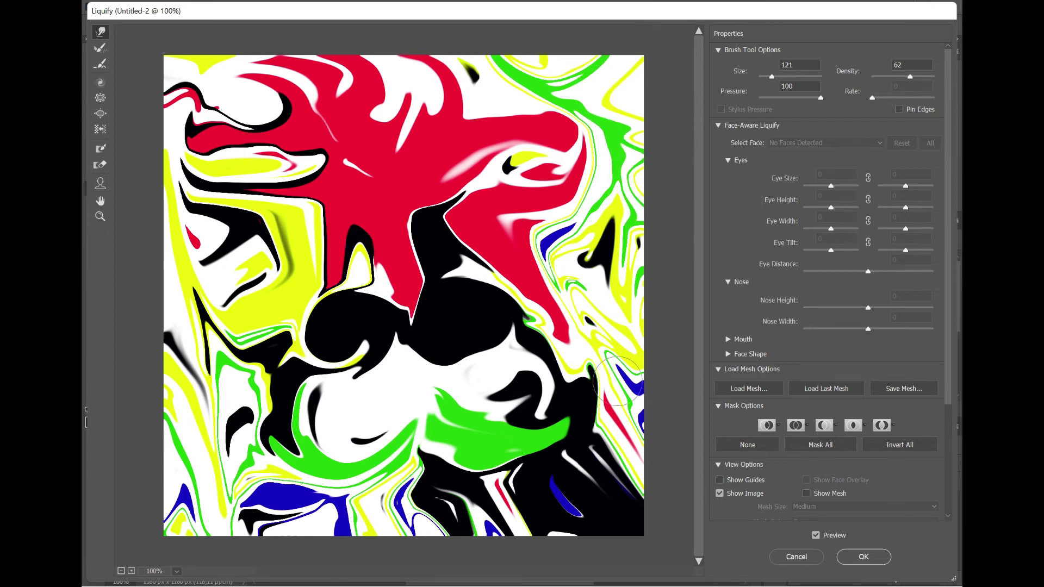
- Reshape the lower-right strands and top-left shapes, and push the red-green swirls toward the top-right
mouse_move(634, 460)
left_mouse_down()
mouse_move(643, 478)
mouse_move(266, 532)
mouse_move(334, 508)
mouse_move(242, 517)
mouse_move(194, 537)
left_mouse_up()
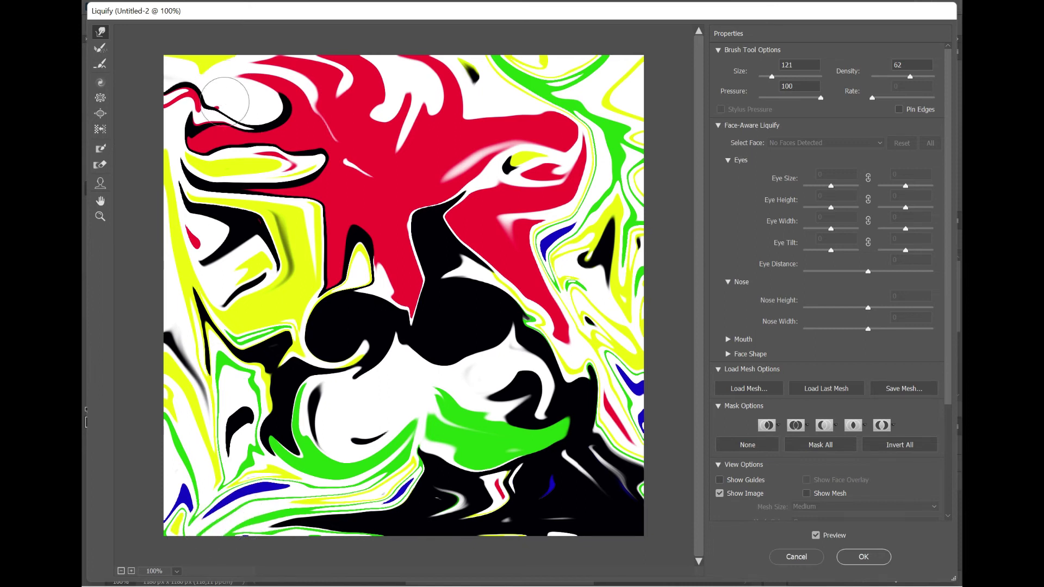
left_click_drag(183, 178, 202, 133)
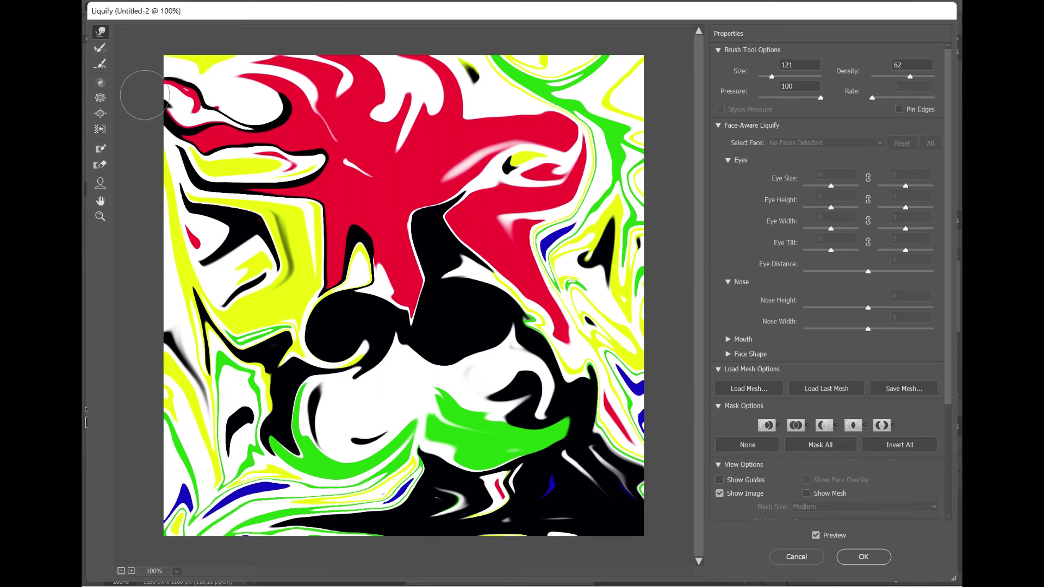
mouse_move(133, 128)
left_mouse_down()
mouse_move(170, 138)
mouse_move(188, 188)
left_mouse_up()
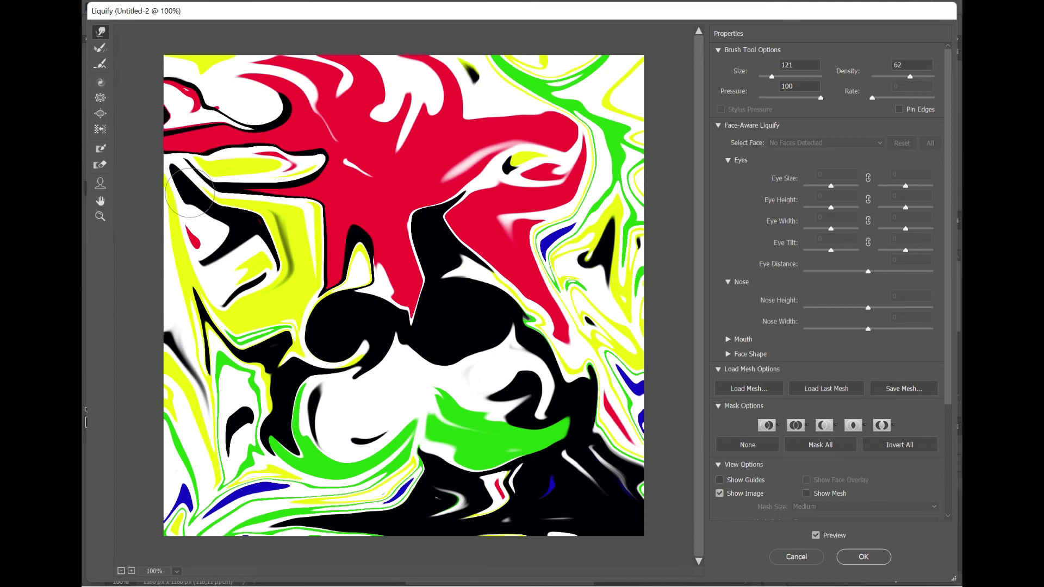
left_click_drag(576, 182, 637, 107)
mouse_move(517, 151)
left_mouse_down()
mouse_move(617, 91)
mouse_move(620, 154)
mouse_move(581, 100)
mouse_move(618, 127)
mouse_move(590, 181)
mouse_move(583, 55)
mouse_move(608, 105)
left_mouse_up()
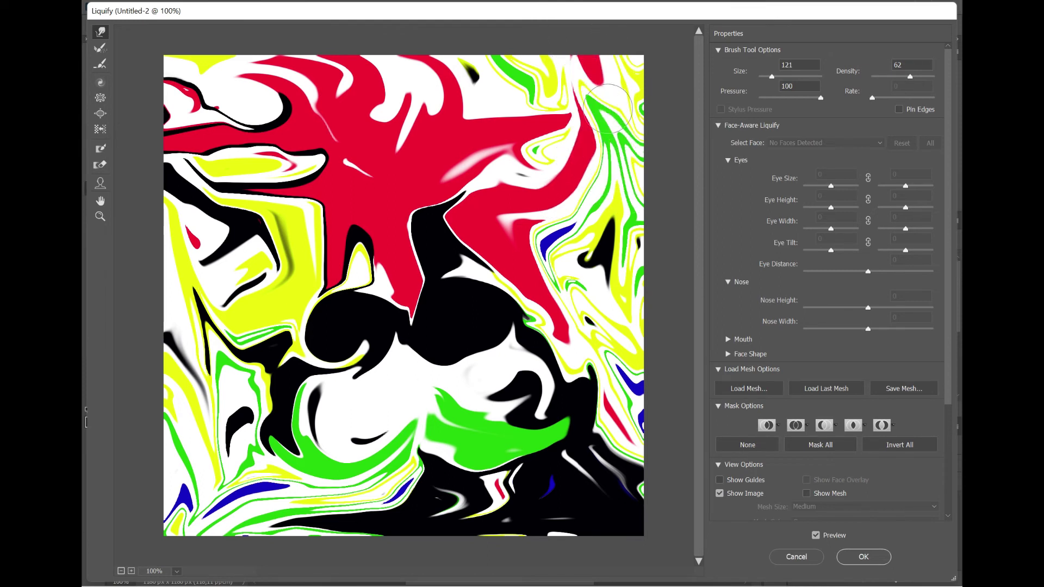
- Pull the red tip into a long upper-right spike, spreading the green swirl along the top edge
left_click_drag(544, 139, 626, 109)
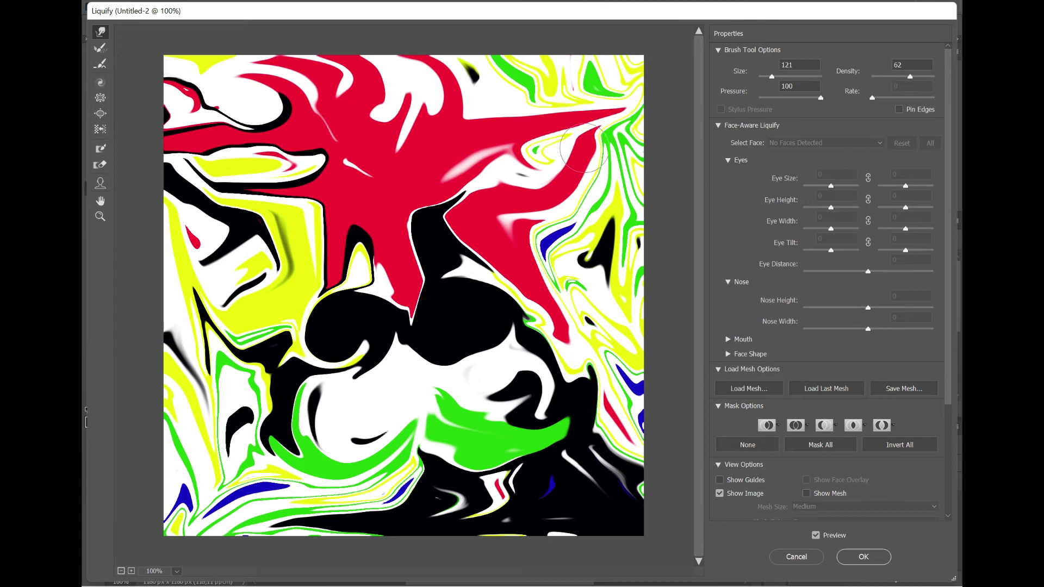
left_click_drag(581, 147, 652, 27)
left_click_drag(614, 134, 607, 28)
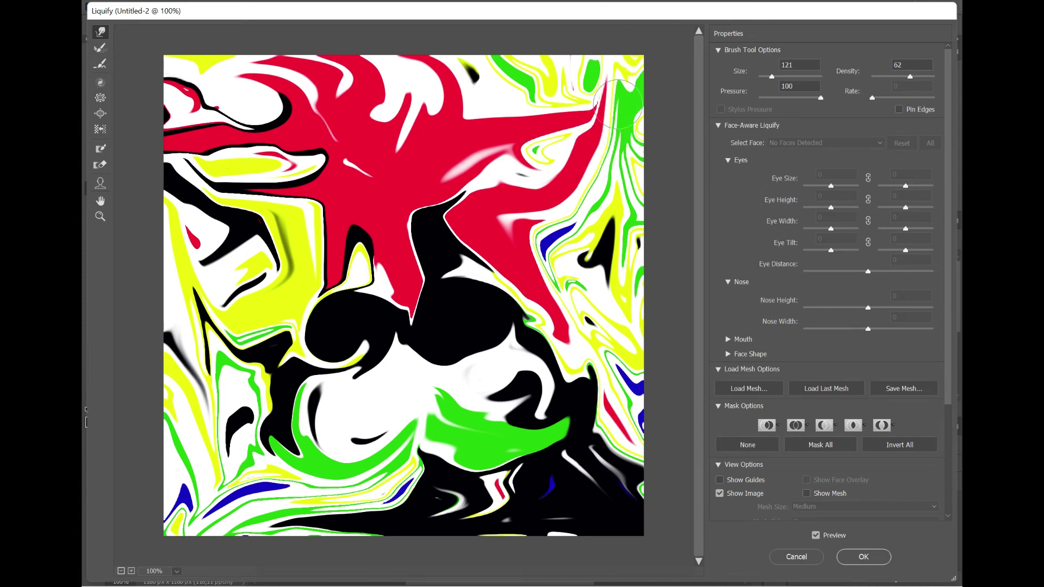
left_click_drag(619, 103, 625, 22)
left_click_drag(614, 79, 604, 64)
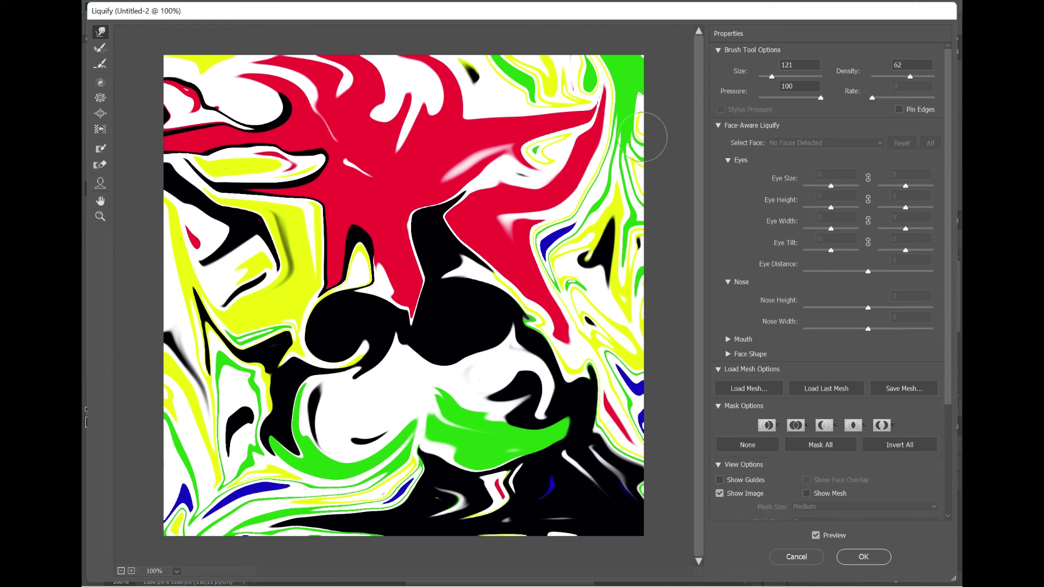
- Smear the top edge colours left, stretch the right black shape, and apply the Liquify changes
mouse_move(615, 138)
left_mouse_down()
mouse_move(400, 97)
mouse_move(449, 85)
mouse_move(396, 49)
mouse_move(175, 49)
left_mouse_up()
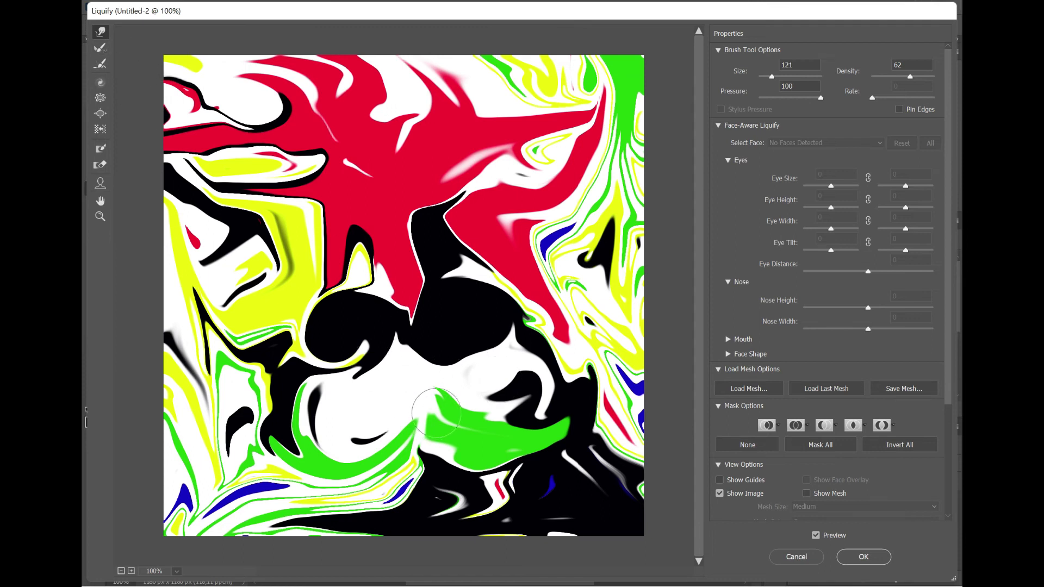
mouse_move(636, 256)
left_mouse_down()
mouse_move(656, 258)
mouse_move(625, 284)
left_mouse_up()
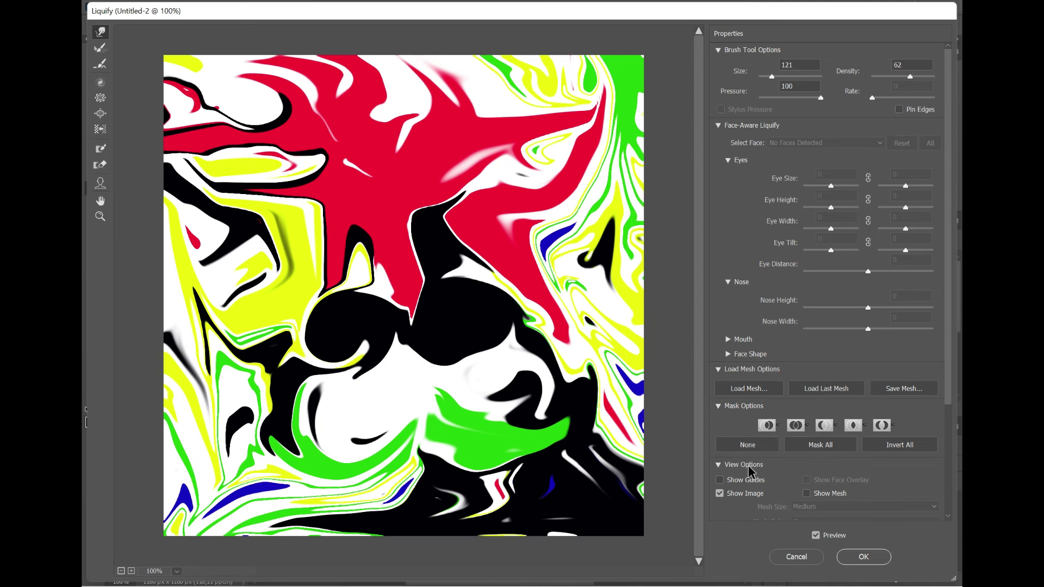
left_click(864, 557)
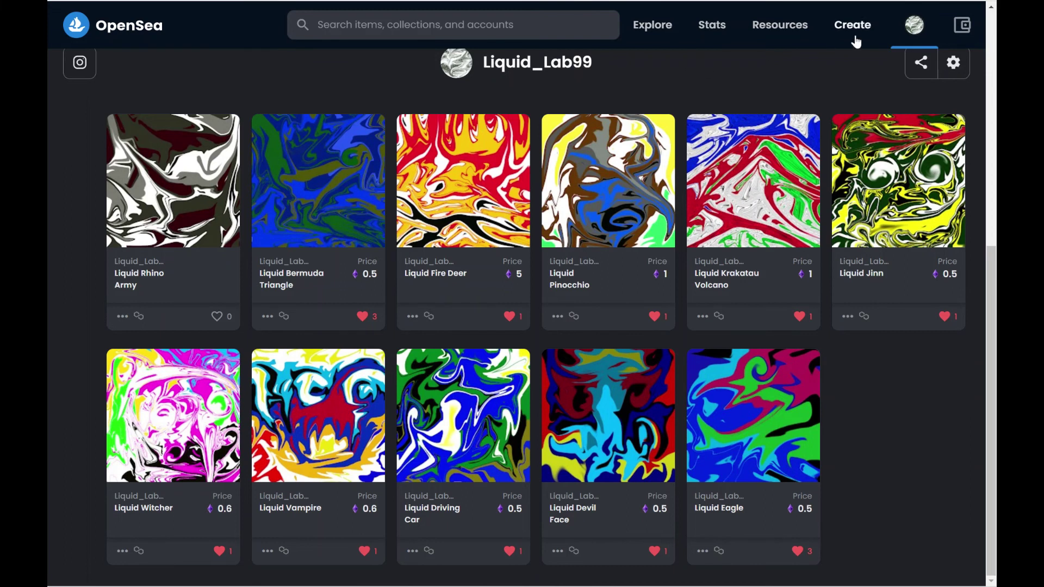
mouse_move(915, 24)
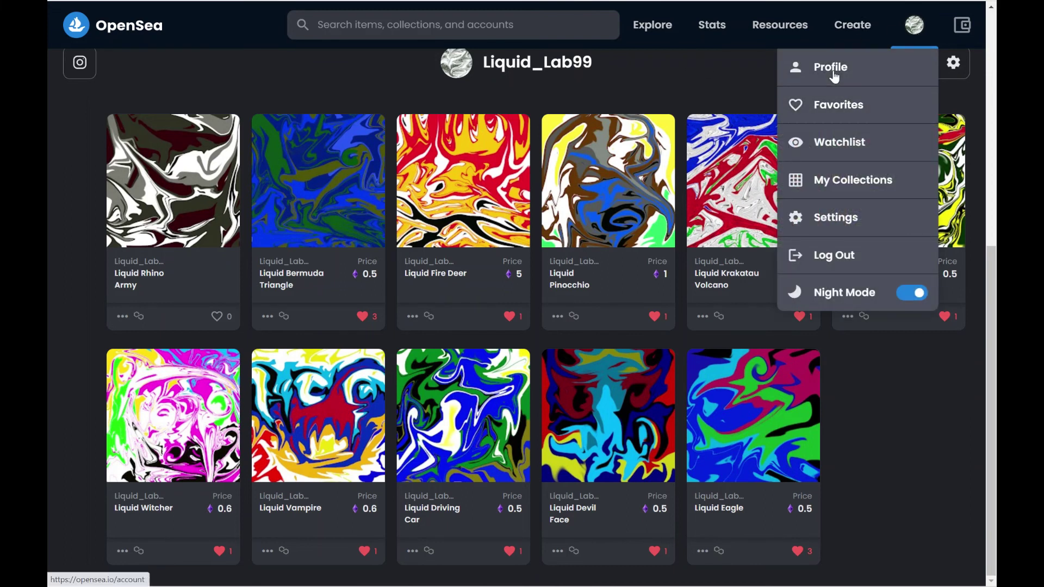
- Start a new OpenSea item and upload the marbled artwork, image 15
left_click(852, 28)
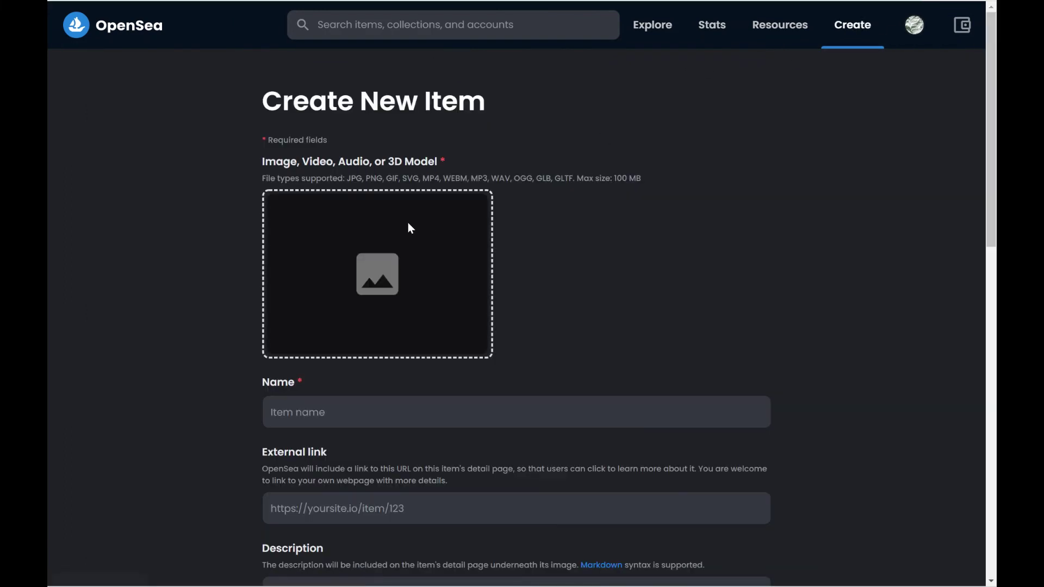
left_click(411, 229)
scroll(381, 163, "down", 3)
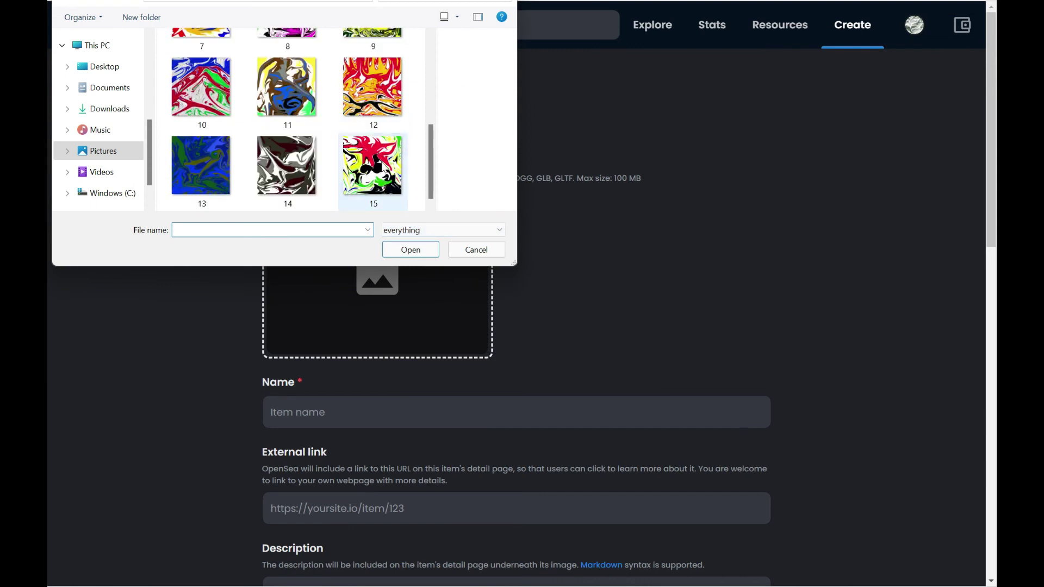
left_click(383, 167)
left_click(420, 251)
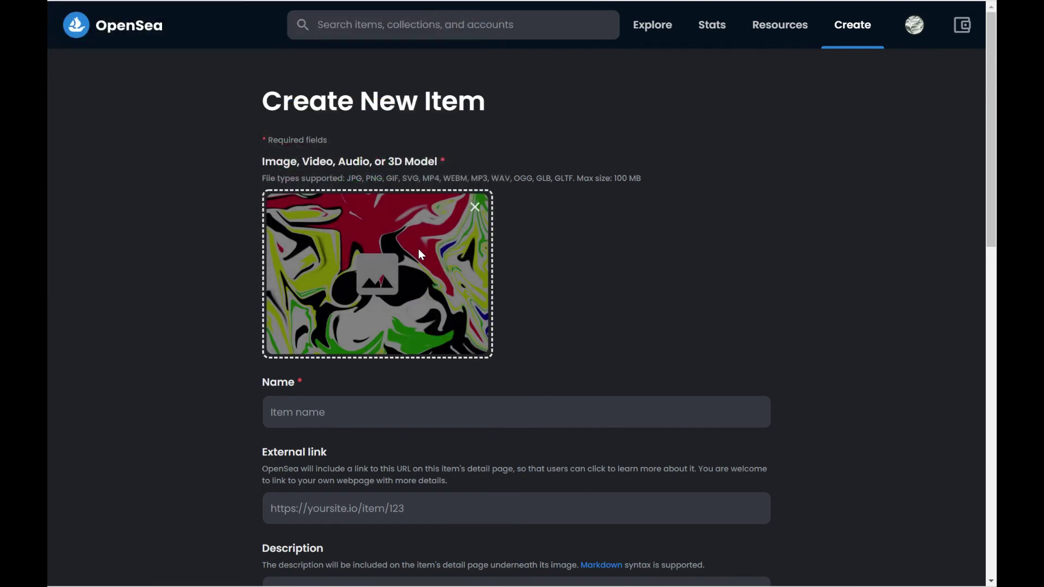
scroll(629, 240, "down", 3)
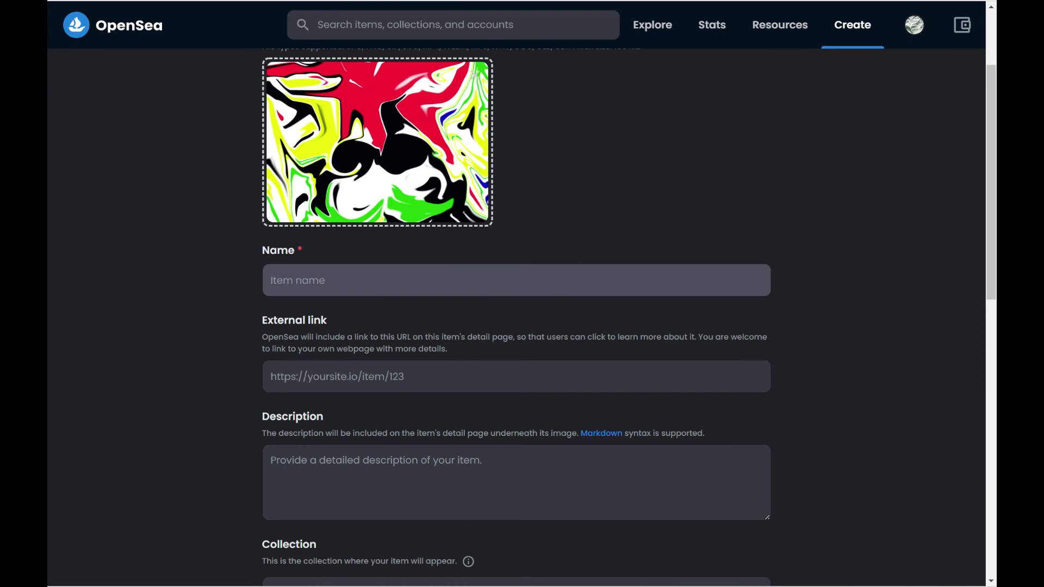
- Name the item Liquid Wild Lion, describe it as Wild Lion, and assign collection Liquid_Lab99
left_click(405, 283)
left_click(343, 457)
type("Wild Lion")
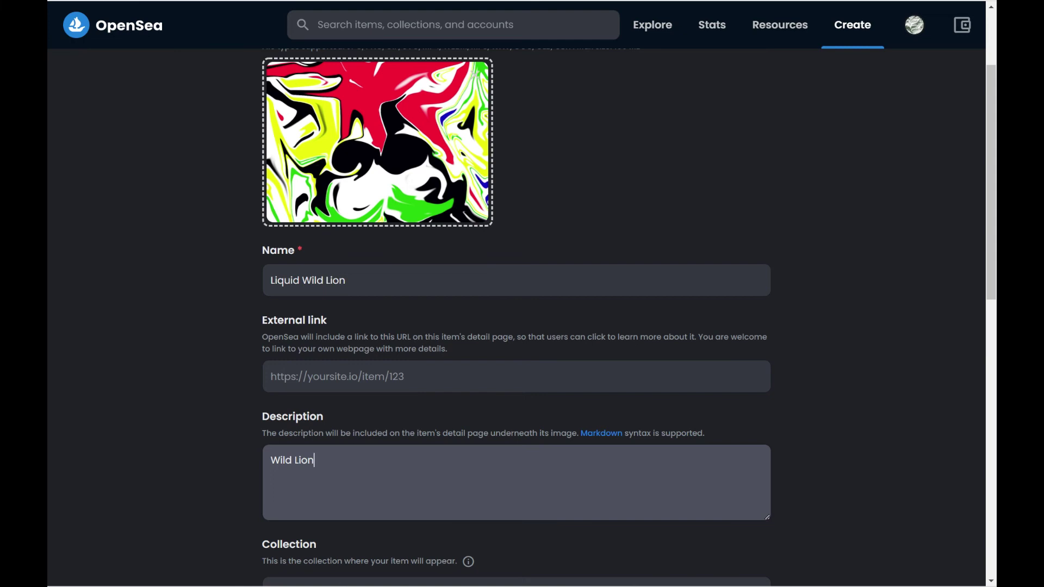
scroll(522, 315, "down", 2)
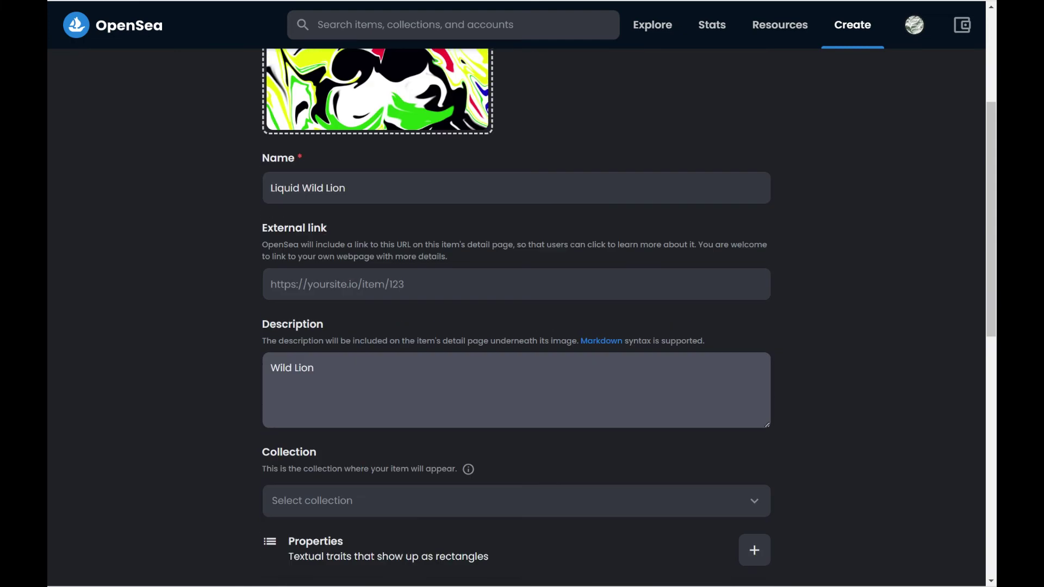
left_click(435, 461)
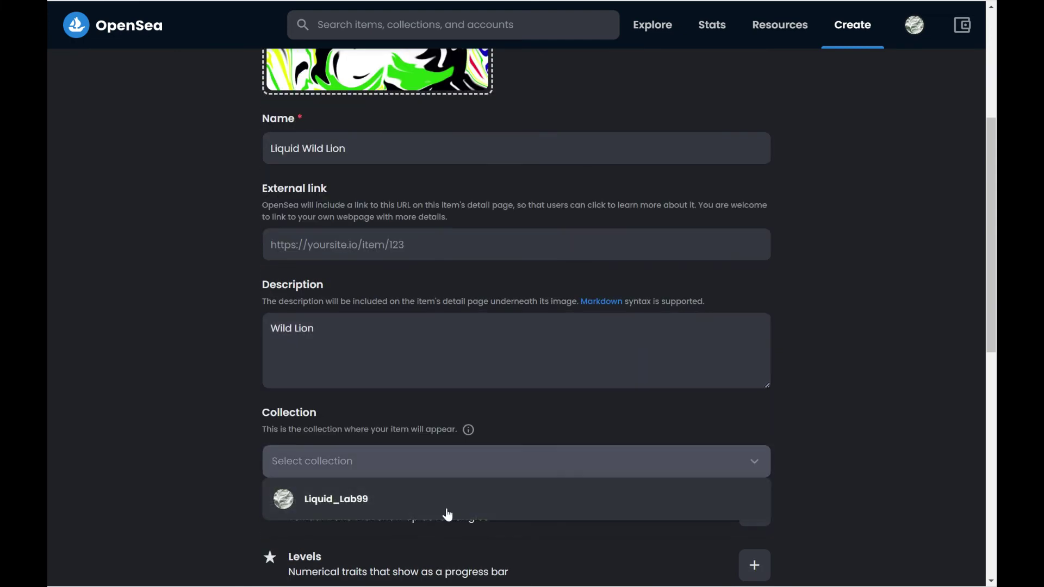
left_click(446, 511)
scroll(445, 512, "down", 4)
left_click(759, 253)
type("Liquid")
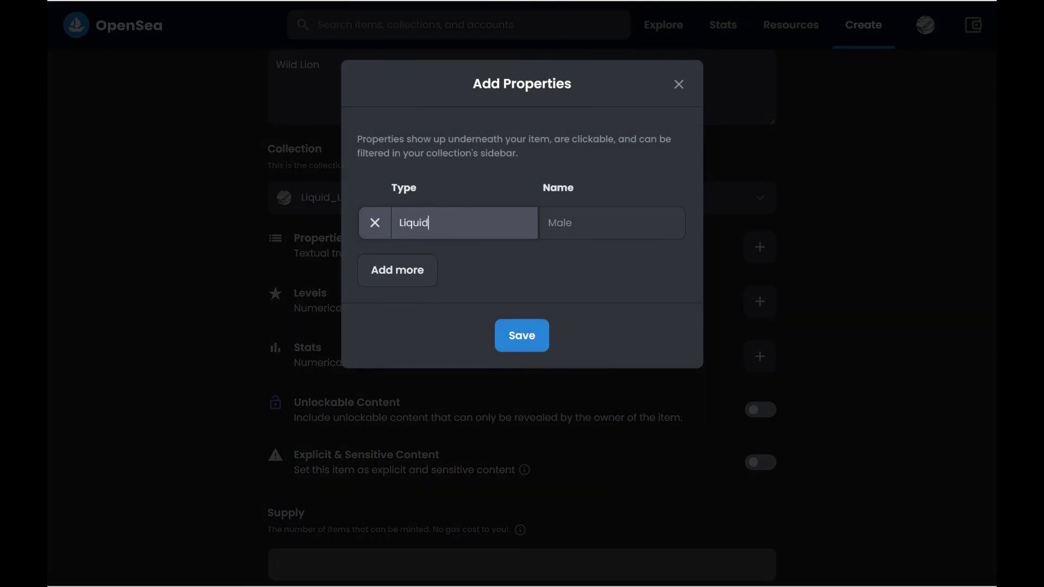
- Enter the properties Liquid: Lion, Art: Animals and Lion: Abstract
key("Tab")
type("Lion")
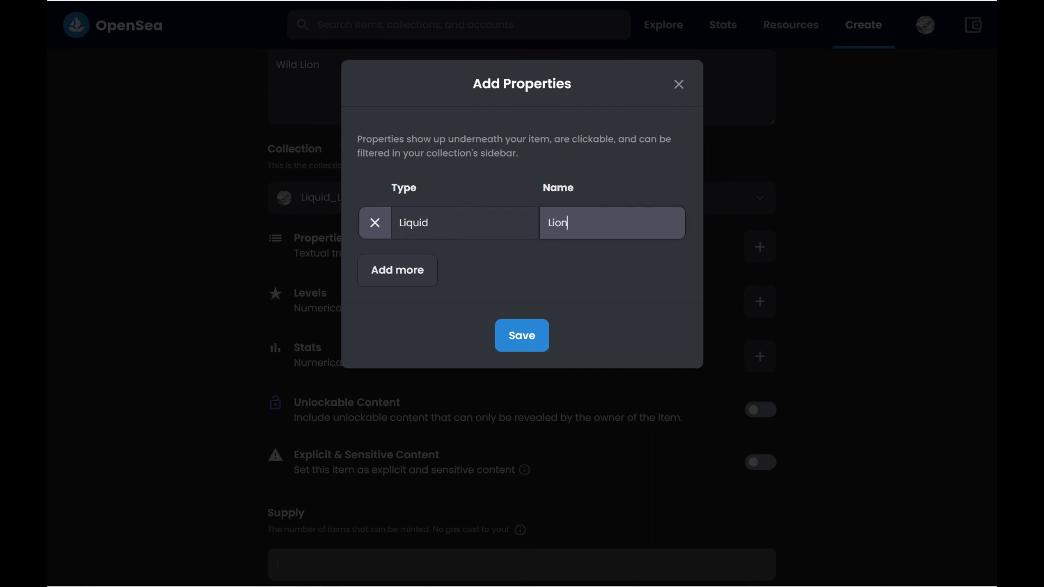
left_click(401, 271)
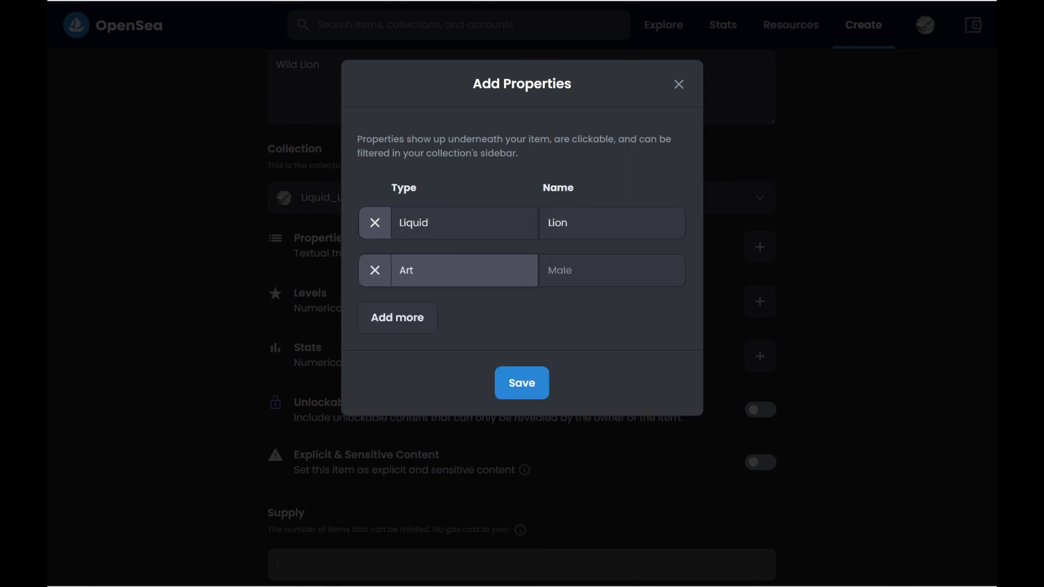
key("Tab")
type("Animals")
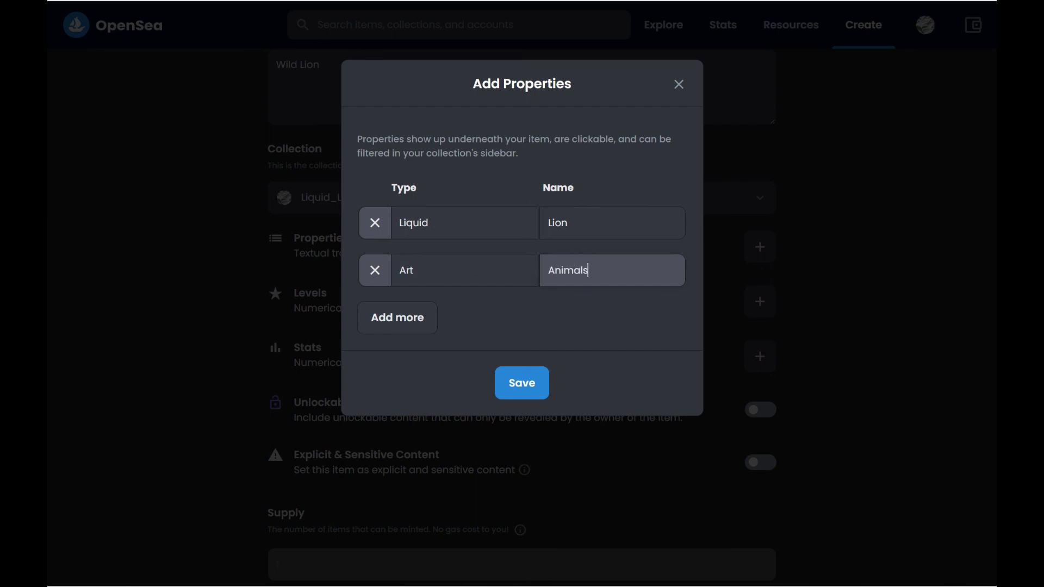
left_click(417, 319)
type("Lion")
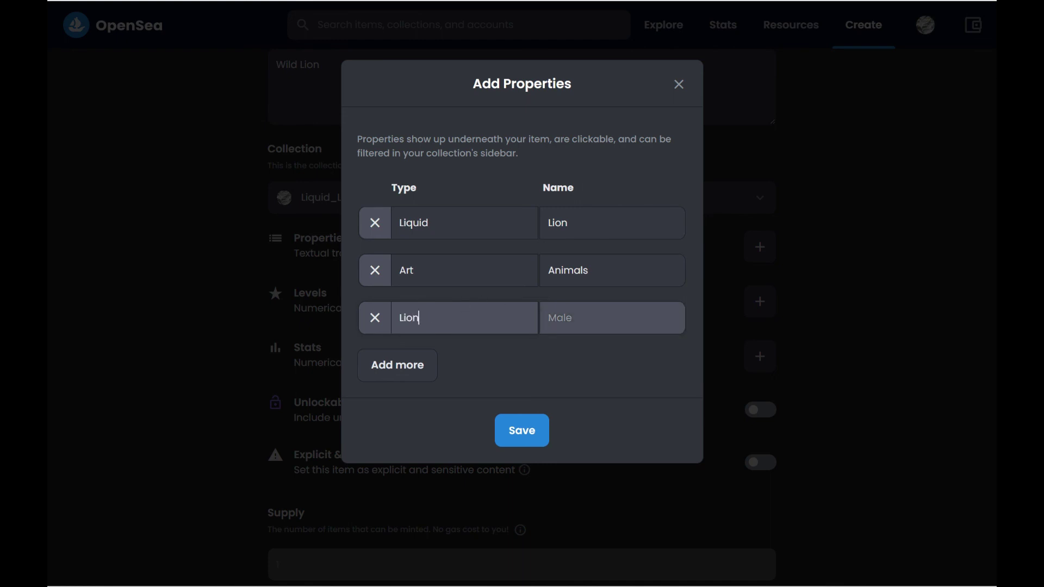
key("Tab")
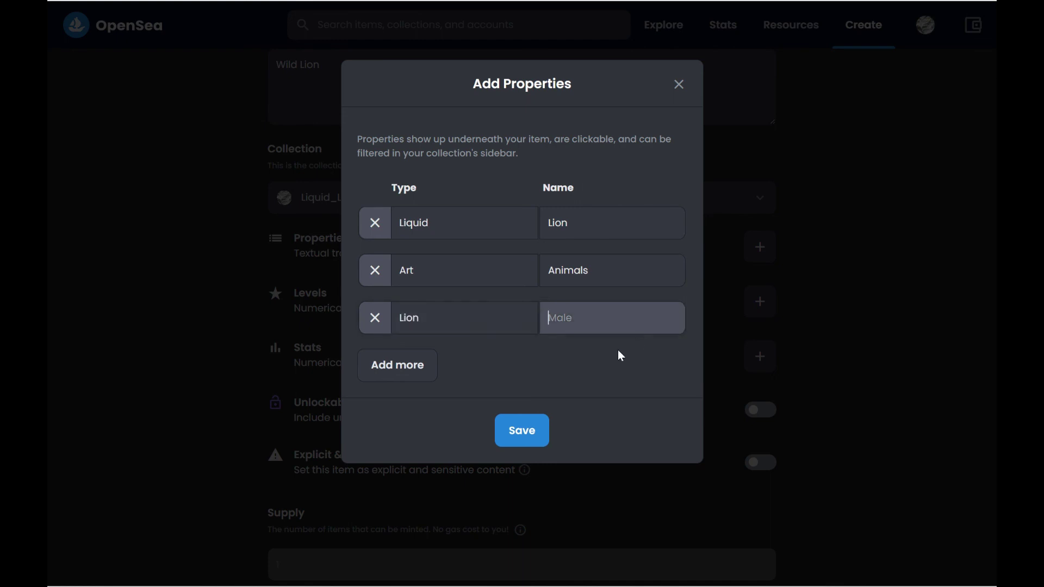
type("Abs")
type("trac")
- Save the three properties and choose Polygon as the item's blockchain
left_click(523, 430)
scroll(543, 413, "down", 6)
scroll(567, 402, "up", 5)
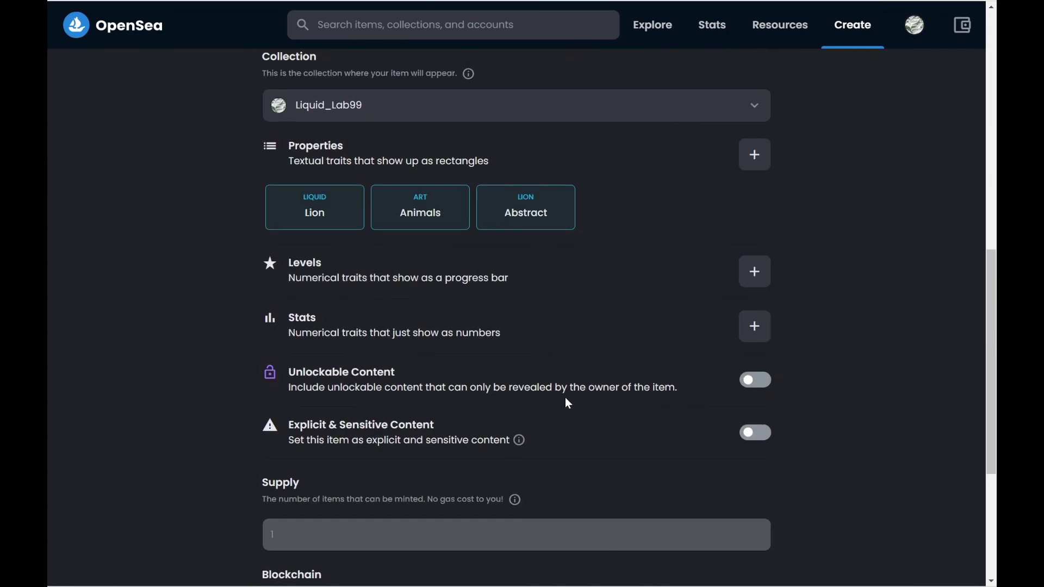
scroll(569, 403, "down", 2)
scroll(568, 404, "down", 3)
left_click(524, 344)
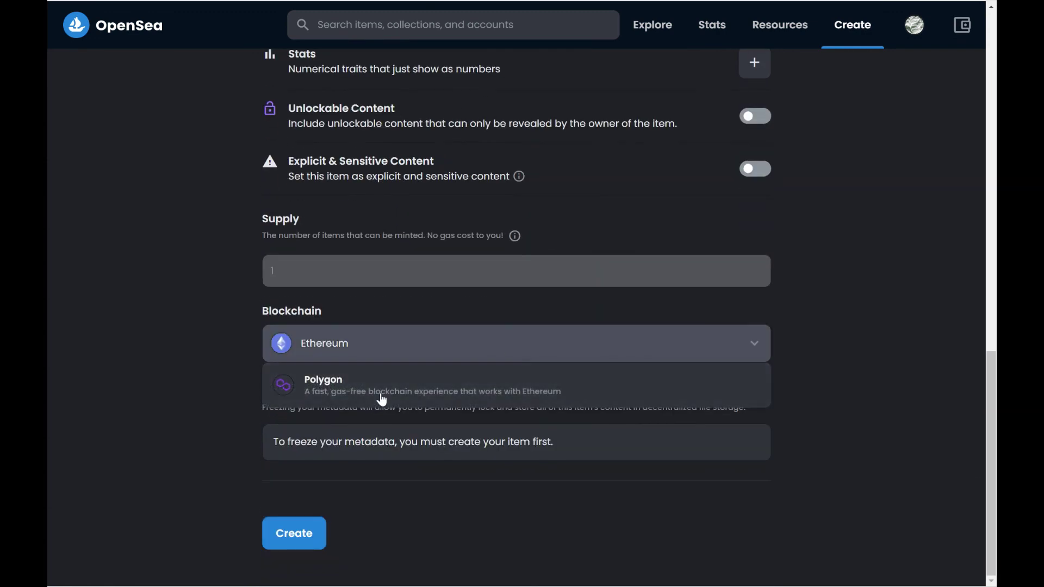
left_click(383, 391)
- Create the Liquid Wild Lion item with the entered details
scroll(909, 296, "up", 6)
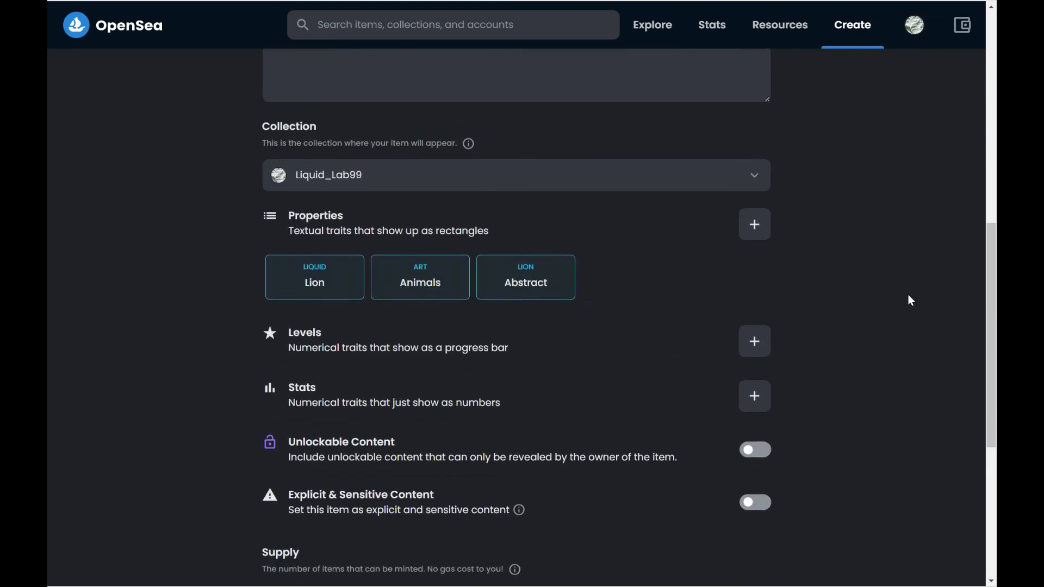
scroll(908, 296, "up", 10)
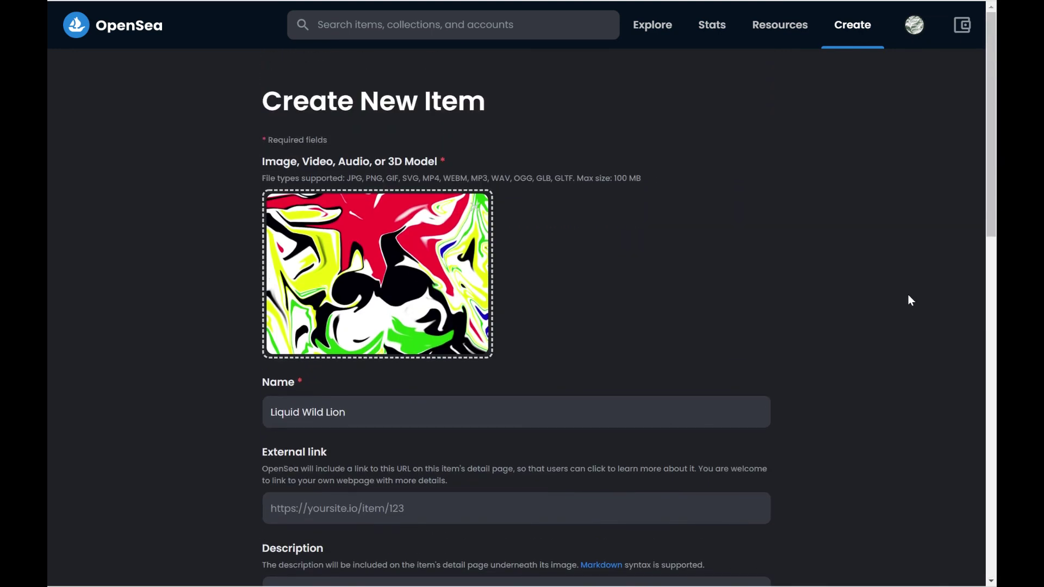
scroll(908, 295, "down", 3)
scroll(908, 295, "down", 4)
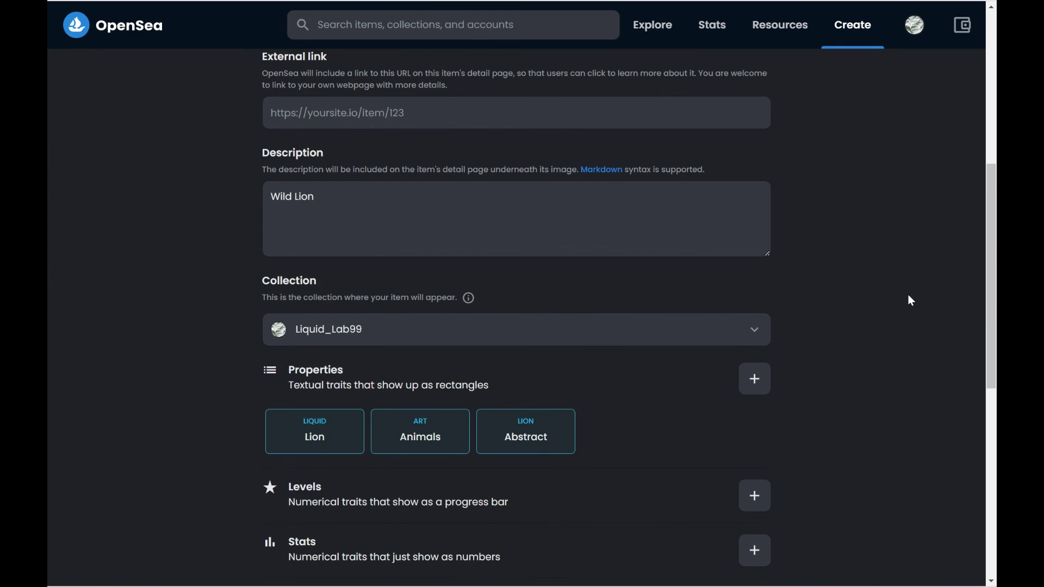
scroll(908, 295, "down", 2)
scroll(908, 295, "down", 7)
left_click(299, 559)
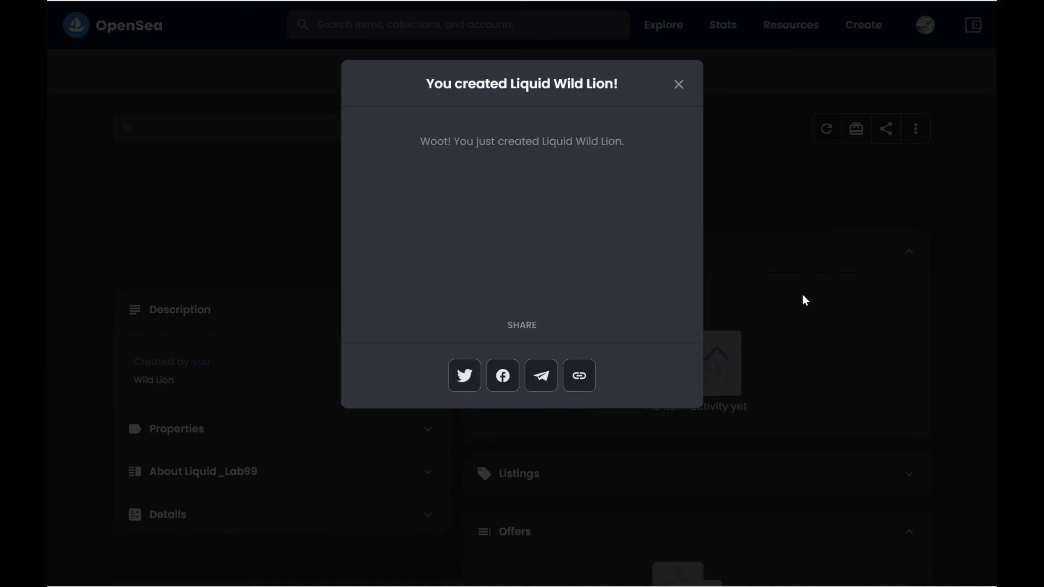
- Dismiss the success message and enter a 0.8 ETH sale price for Liquid Wild Lion
left_click(679, 85)
left_click(870, 79)
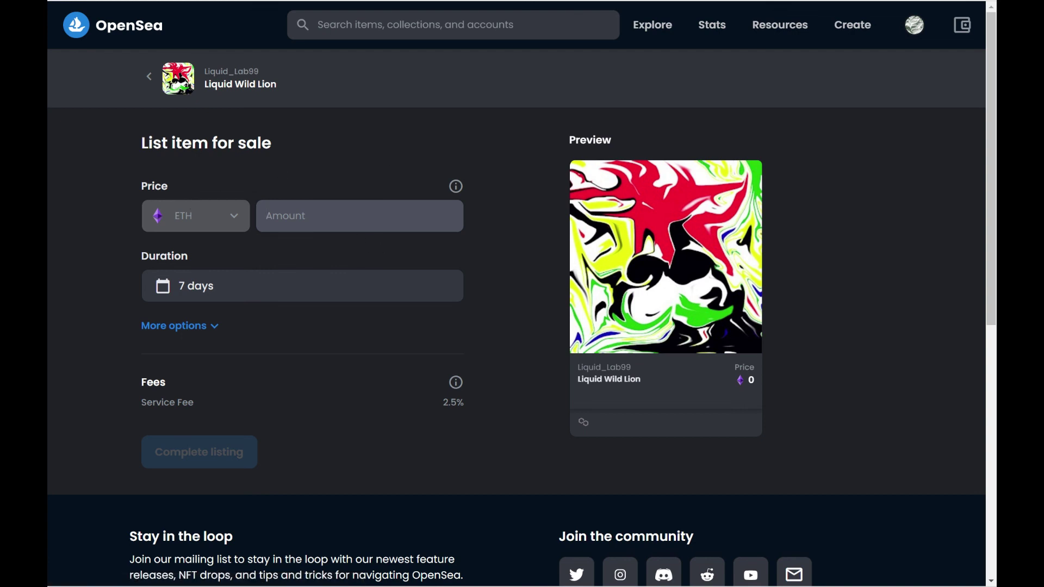
type("0.8")
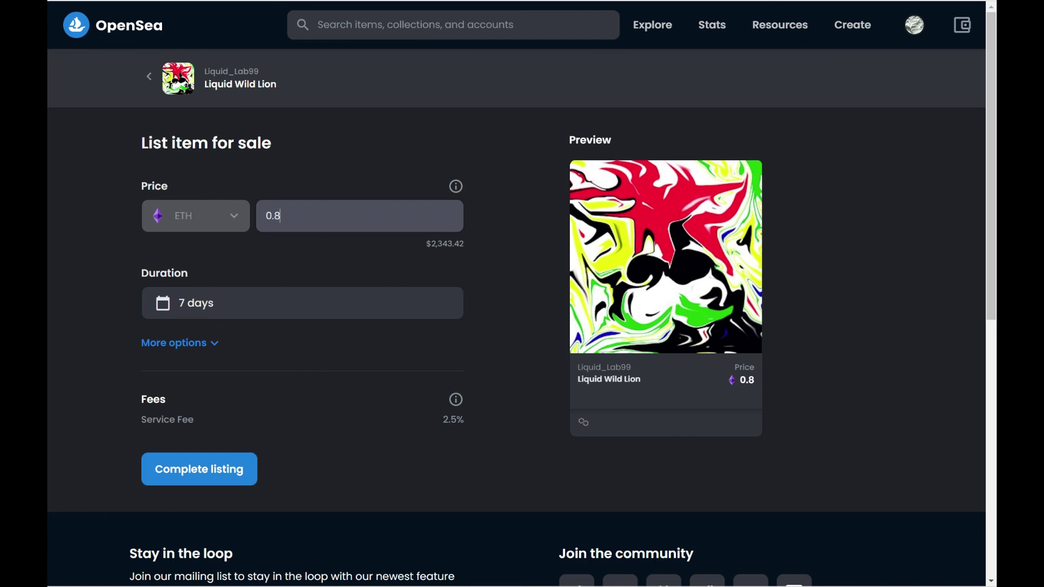
- Set the listing duration to 1 month, complete the listing and begin signing
left_click(278, 300)
left_click(240, 390)
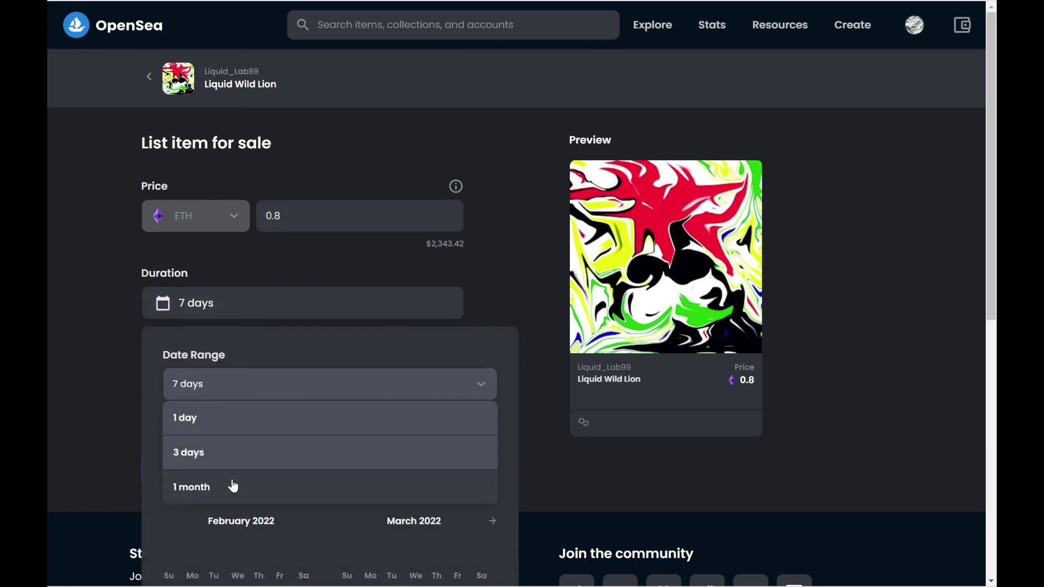
left_click(233, 486)
scroll(95, 413, "down", 3)
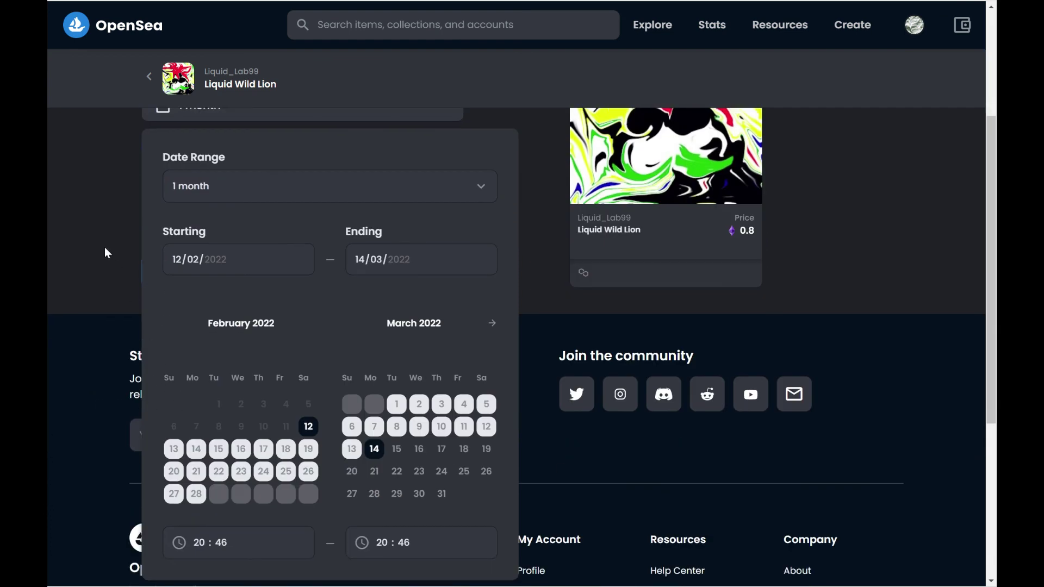
scroll(107, 252, "up", 1)
left_click(104, 247)
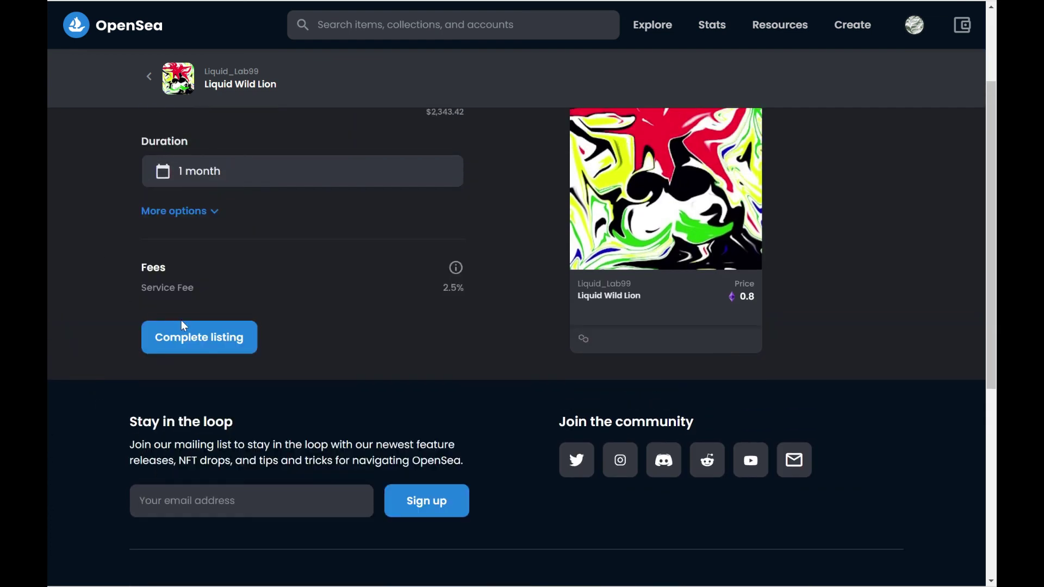
left_click(190, 335)
left_click(342, 328)
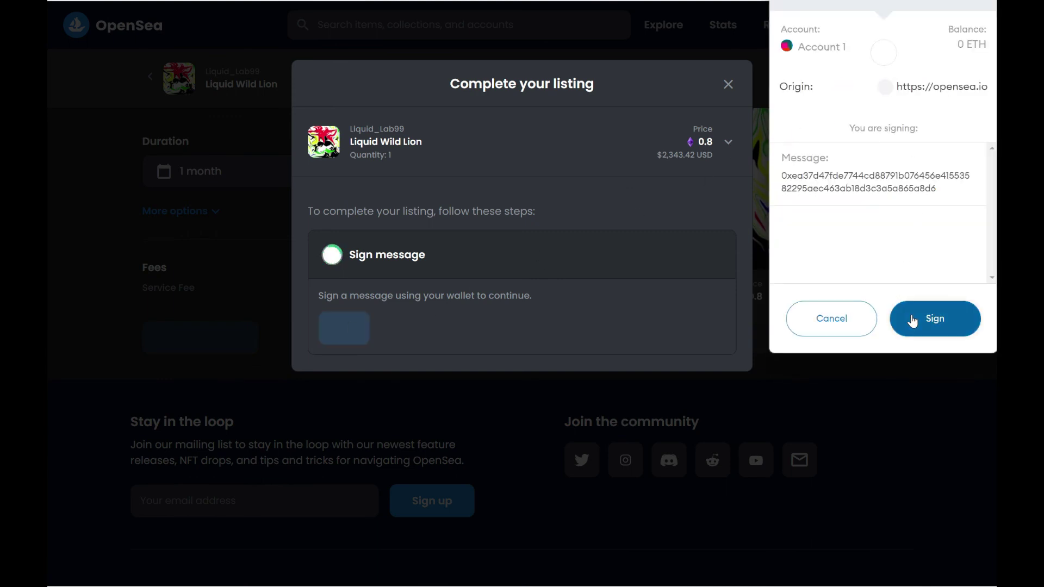
- Approve the listing signature, then browse the profile's collected items with Liquid Wild Lion first
left_click(912, 318)
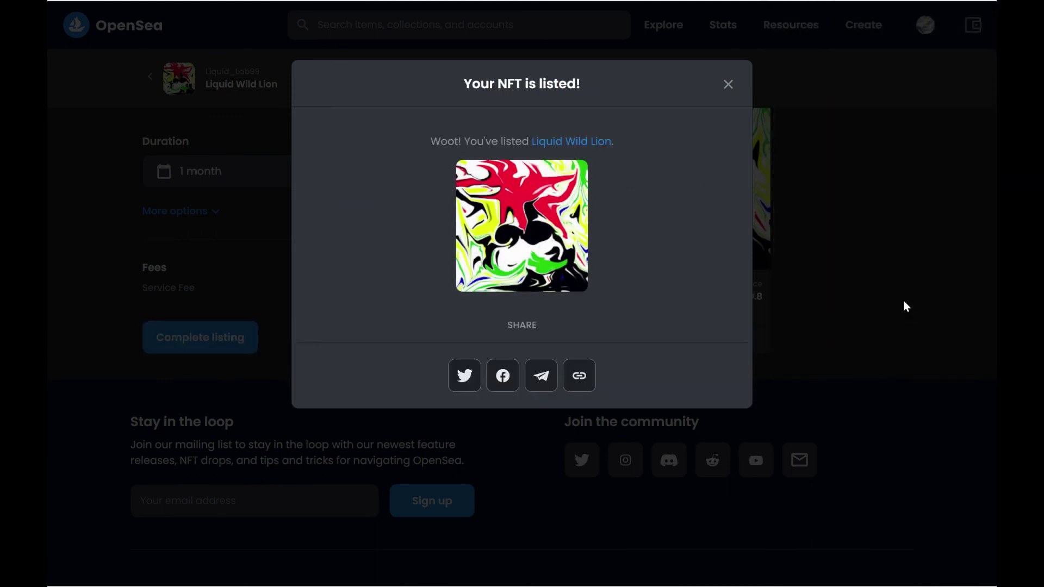
left_click(728, 86)
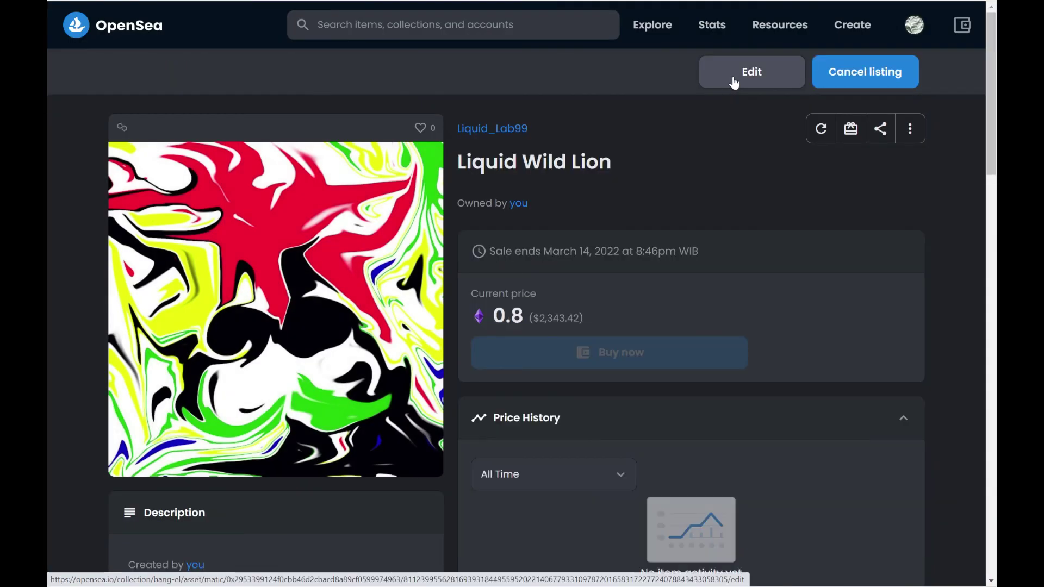
left_click(912, 25)
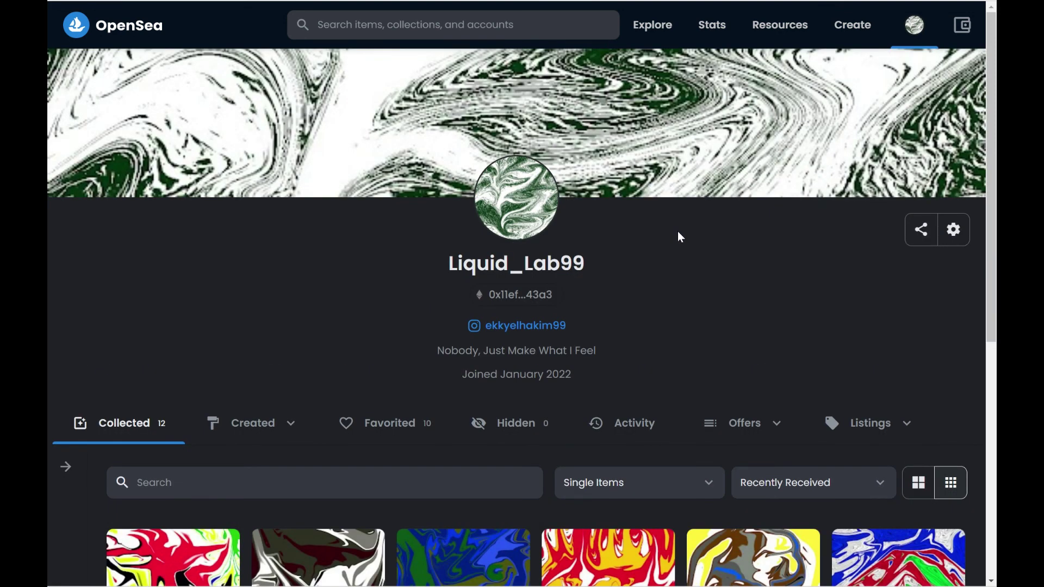
scroll(678, 231, "down", 3)
scroll(678, 233, "down", 5)
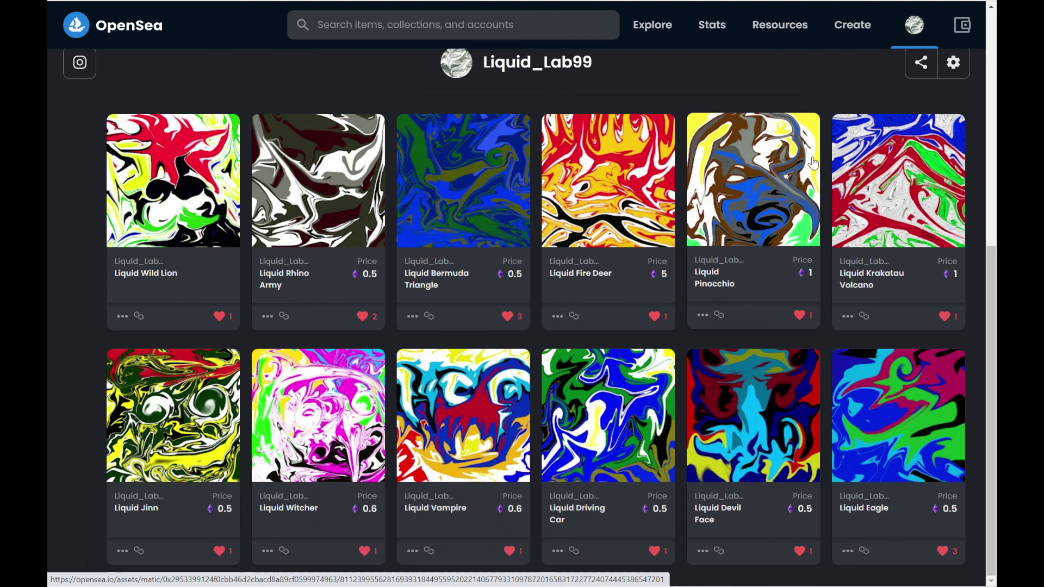
scroll(810, 164, "up", 5)
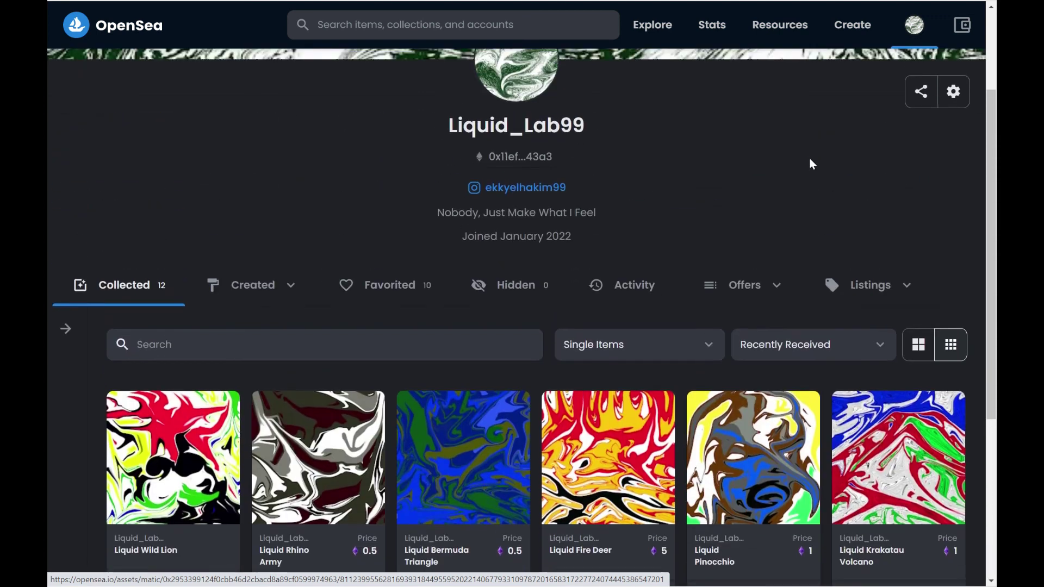